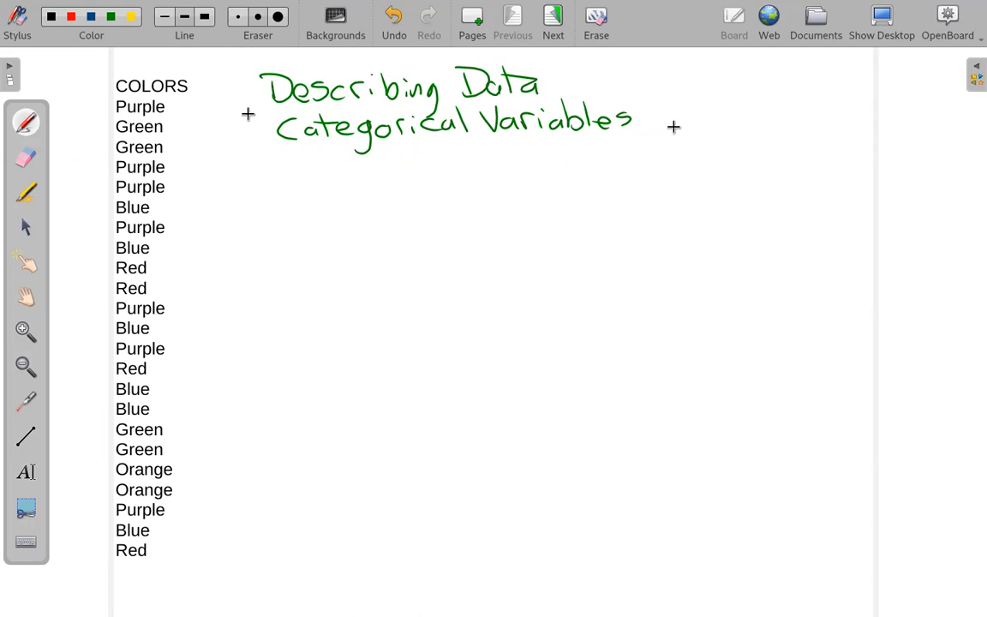
# - Handwrite "qualitative" in green beneath the "Categorical Variables" heading
pyautogui.moveTo(291, 155); pyautogui.dragTo(295, 181)
pyautogui.moveTo(302, 161)
pyautogui.mouseDown()
pyautogui.moveTo(333, 167)
pyautogui.moveTo(351, 155)
pyautogui.moveTo(371, 164)
pyautogui.moveTo(403, 147)
pyautogui.moveTo(445, 159)
pyautogui.mouseUp()
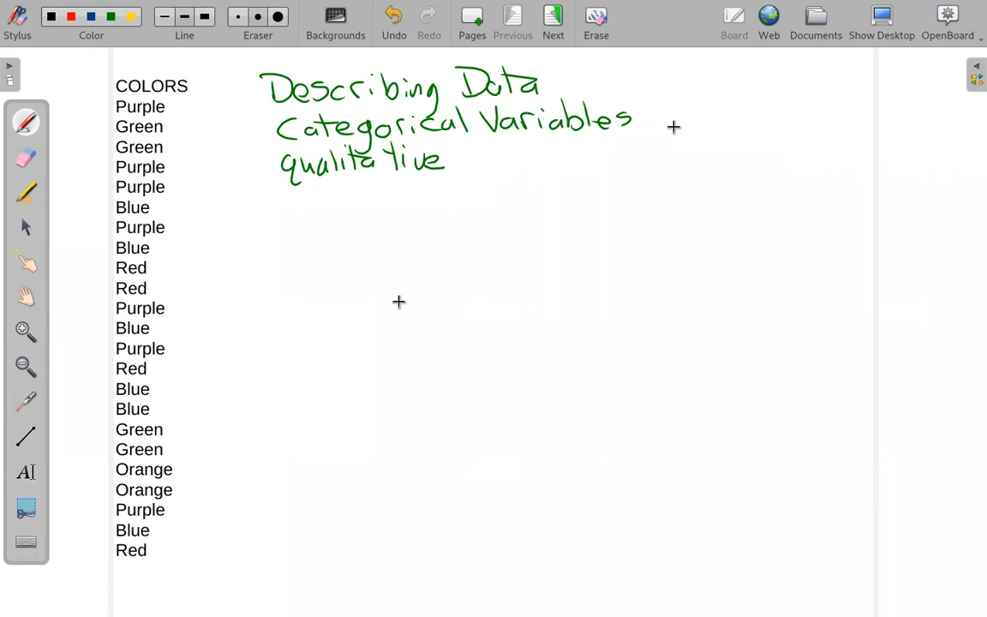
# - Handwrite "Count Purple" in blue below "qualitative" and draw an arrow pointing at the first Purple entry in the COLORS list
pyautogui.click(91, 16)
pyautogui.moveTo(296, 208)
pyautogui.mouseDown()
pyautogui.moveTo(293, 227)
pyautogui.moveTo(366, 227)
pyautogui.mouseUp()
pyautogui.moveTo(355, 213); pyautogui.dragTo(373, 211)
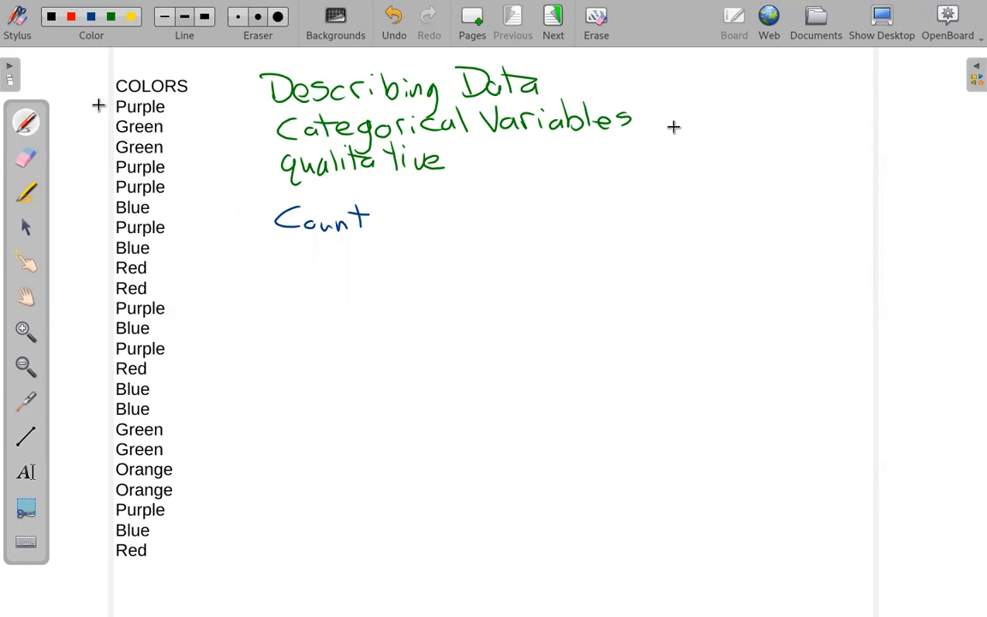
pyautogui.moveTo(101, 103); pyautogui.dragTo(113, 105)
pyautogui.moveTo(386, 206); pyautogui.dragTo(421, 227)
pyautogui.moveTo(425, 227)
pyautogui.mouseDown()
pyautogui.moveTo(435, 214)
pyautogui.moveTo(481, 224)
pyautogui.mouseUp()
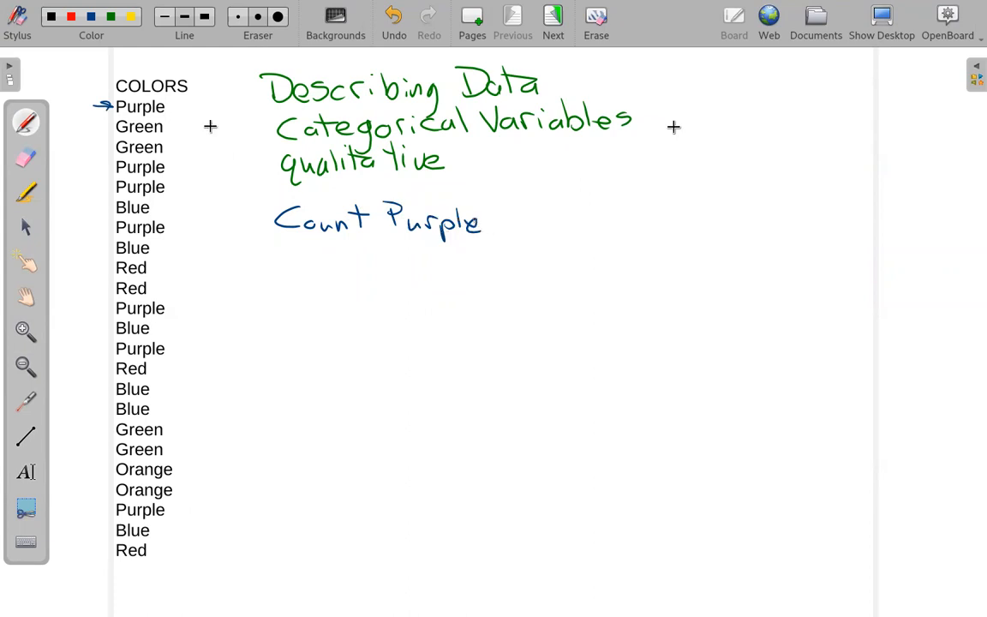
# - Mark the remaining Purple entries in the COLORS list with short blue dashes
pyautogui.moveTo(97, 167); pyautogui.dragTo(109, 186)
pyautogui.moveTo(102, 229); pyautogui.dragTo(110, 229)
pyautogui.moveTo(98, 308); pyautogui.dragTo(107, 308)
pyautogui.moveTo(95, 510); pyautogui.dragTo(111, 510)
# - Extend the "Count Purple" line with "= 7 = frequency = x" in blue
pyautogui.moveTo(502, 217); pyautogui.dragTo(520, 217)
pyautogui.moveTo(504, 227)
pyautogui.mouseDown()
pyautogui.moveTo(546, 231)
pyautogui.moveTo(597, 218)
pyautogui.mouseUp()
pyautogui.moveTo(581, 227)
pyautogui.mouseDown()
pyautogui.moveTo(646, 215)
pyautogui.moveTo(670, 228)
pyautogui.moveTo(668, 249)
pyautogui.moveTo(696, 227)
pyautogui.moveTo(773, 225)
pyautogui.moveTo(769, 249)
pyautogui.mouseUp()
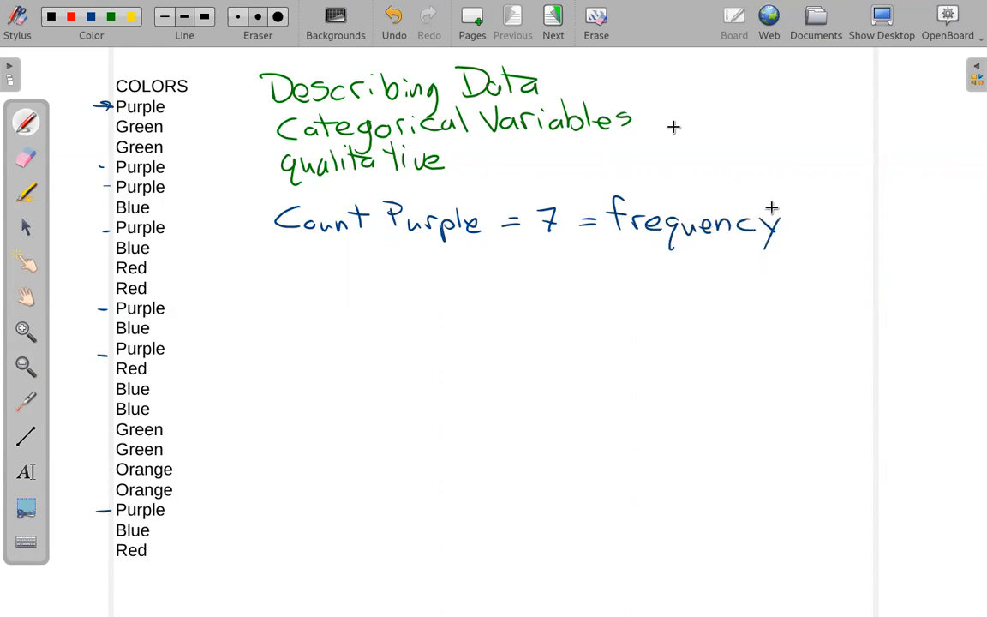
pyautogui.moveTo(810, 214); pyautogui.dragTo(814, 213)
pyautogui.moveTo(801, 220); pyautogui.dragTo(850, 225)
pyautogui.moveTo(852, 209); pyautogui.dragTo(829, 226)
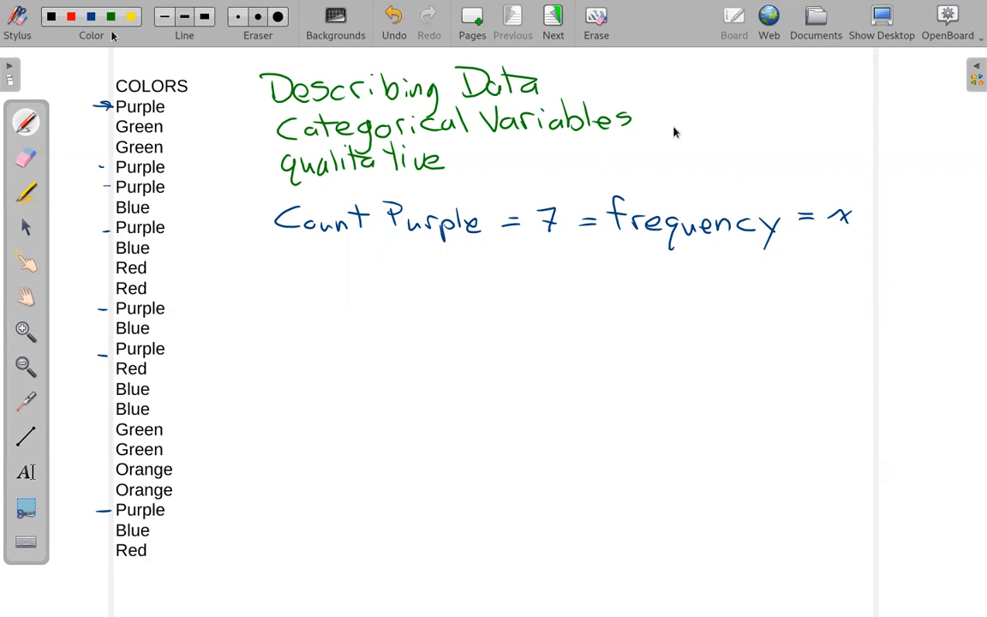
# - Write "Sample Size = 23 = n" in green on the following line, counting the COLORS list with a green dash after every fifth entry
pyautogui.moveTo(301, 256)
pyautogui.mouseDown()
pyautogui.moveTo(284, 275)
pyautogui.moveTo(324, 267)
pyautogui.moveTo(341, 281)
pyautogui.moveTo(403, 257)
pyautogui.moveTo(454, 273)
pyautogui.mouseUp()
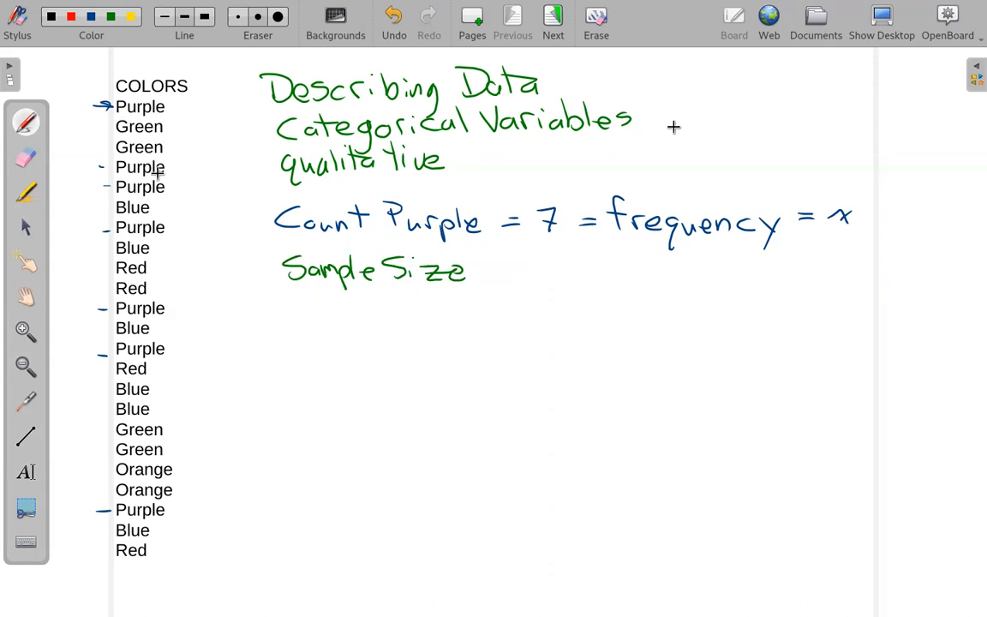
pyautogui.moveTo(162, 197); pyautogui.dragTo(177, 196)
pyautogui.moveTo(156, 301); pyautogui.dragTo(173, 300)
pyautogui.moveTo(152, 397); pyautogui.dragTo(165, 396)
pyautogui.moveTo(173, 505); pyautogui.dragTo(182, 505)
pyautogui.moveTo(488, 265); pyautogui.dragTo(501, 265)
pyautogui.moveTo(487, 274); pyautogui.dragTo(640, 272)
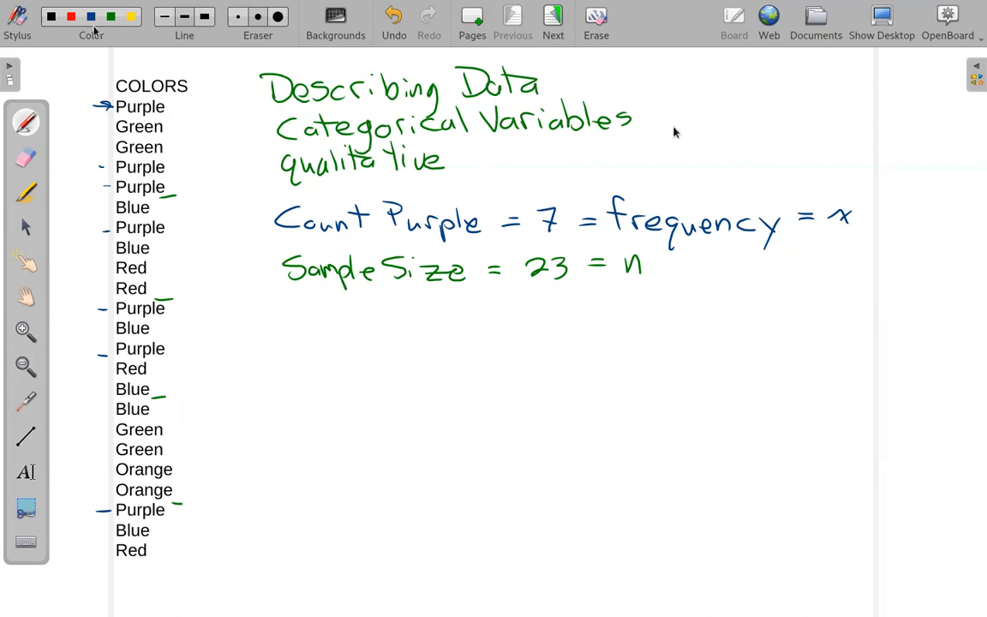
# - Write "Relative Frequency = 7/23 = x/n" in blue below the sample size line, with both ratios as stacked fractions
pyautogui.moveTo(285, 326)
pyautogui.mouseDown()
pyautogui.moveTo(298, 301)
pyautogui.moveTo(302, 326)
pyautogui.moveTo(443, 309)
pyautogui.moveTo(486, 324)
pyautogui.moveTo(613, 297)
pyautogui.moveTo(654, 301)
pyautogui.moveTo(668, 318)
pyautogui.moveTo(656, 337)
pyautogui.mouseUp()
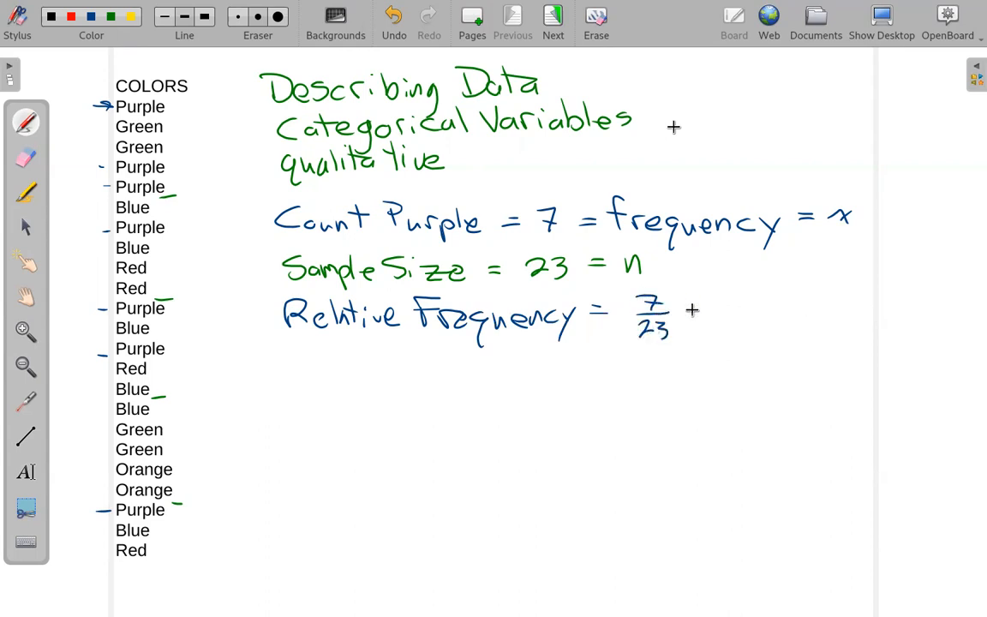
pyautogui.moveTo(687, 313); pyautogui.dragTo(750, 310)
pyautogui.moveTo(748, 297); pyautogui.dragTo(735, 312)
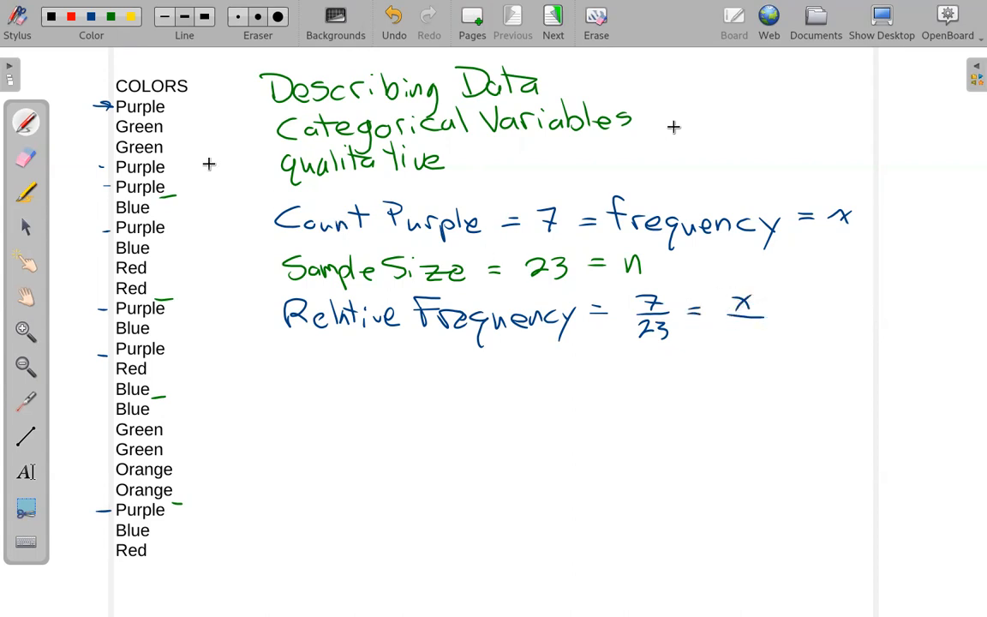
pyautogui.moveTo(727, 319)
pyautogui.mouseDown()
pyautogui.moveTo(763, 317)
pyautogui.moveTo(752, 339)
pyautogui.mouseUp()
# - Write the definition "mode = most frequently occuring" in green below the relative frequency line
pyautogui.moveTo(294, 388)
pyautogui.mouseDown()
pyautogui.moveTo(304, 364)
pyautogui.moveTo(322, 381)
pyautogui.moveTo(337, 370)
pyautogui.moveTo(369, 380)
pyautogui.moveTo(417, 368)
pyautogui.mouseUp()
pyautogui.moveTo(395, 379)
pyautogui.mouseDown()
pyautogui.moveTo(456, 382)
pyautogui.moveTo(467, 371)
pyautogui.moveTo(504, 383)
pyautogui.mouseUp()
pyautogui.moveTo(493, 370)
pyautogui.mouseDown()
pyautogui.moveTo(558, 370)
pyautogui.moveTo(588, 399)
pyautogui.moveTo(615, 377)
pyautogui.moveTo(693, 378)
pyautogui.moveTo(677, 400)
pyautogui.mouseUp()
pyautogui.moveTo(742, 372); pyautogui.dragTo(741, 374)
pyautogui.moveTo(765, 373)
pyautogui.mouseDown()
pyautogui.moveTo(766, 384)
pyautogui.moveTo(786, 385)
pyautogui.moveTo(824, 371)
pyautogui.moveTo(832, 384)
pyautogui.mouseUp()
pyautogui.moveTo(840, 384); pyautogui.dragTo(862, 397)
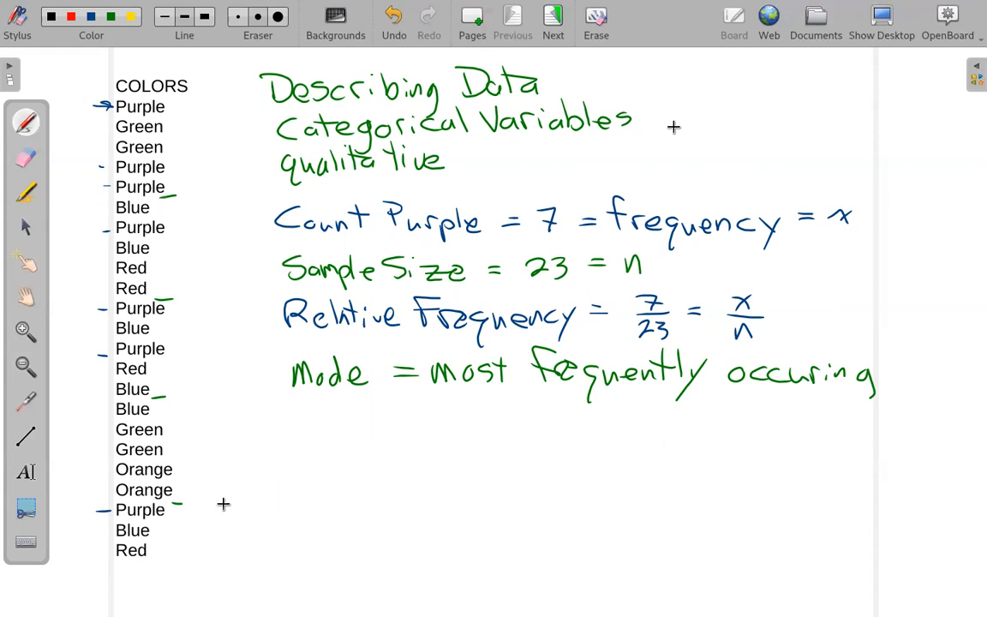
# - Write "Graphs → Frequency Tables" in blue below the mode definition
pyautogui.moveTo(301, 411)
pyautogui.mouseDown()
pyautogui.moveTo(293, 432)
pyautogui.moveTo(343, 422)
pyautogui.mouseUp()
pyautogui.moveTo(362, 424)
pyautogui.mouseDown()
pyautogui.moveTo(364, 439)
pyautogui.moveTo(410, 438)
pyautogui.mouseUp()
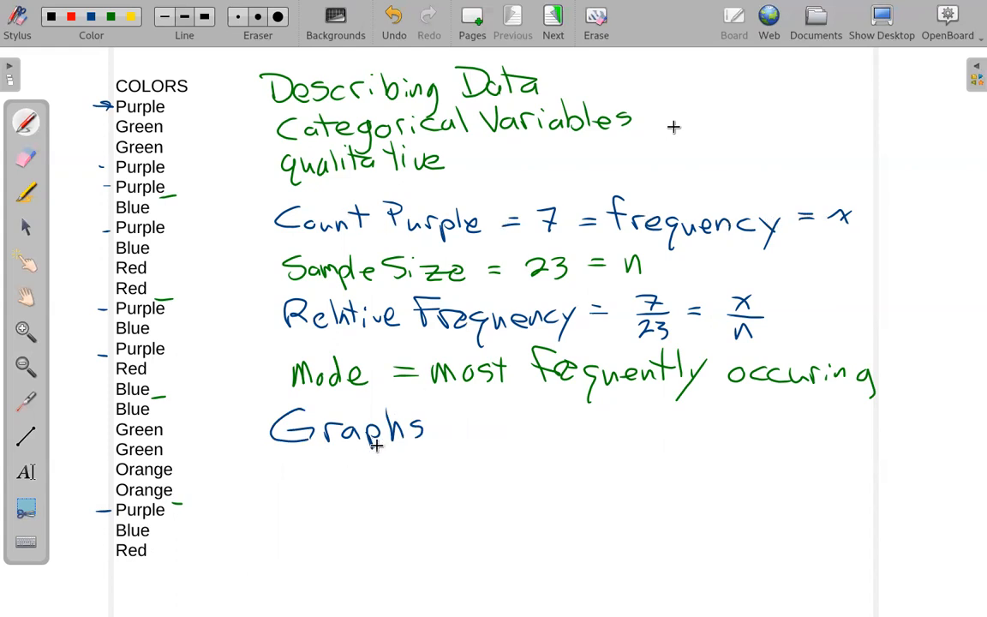
pyautogui.moveTo(447, 428)
pyautogui.mouseDown()
pyautogui.moveTo(484, 428)
pyautogui.moveTo(535, 405)
pyautogui.moveTo(540, 422)
pyautogui.moveTo(562, 416)
pyautogui.moveTo(579, 431)
pyautogui.moveTo(586, 454)
pyautogui.moveTo(614, 426)
pyautogui.moveTo(668, 432)
pyautogui.moveTo(722, 412)
pyautogui.moveTo(746, 429)
pyautogui.moveTo(752, 416)
pyautogui.moveTo(760, 429)
pyautogui.moveTo(823, 425)
pyautogui.mouseUp()
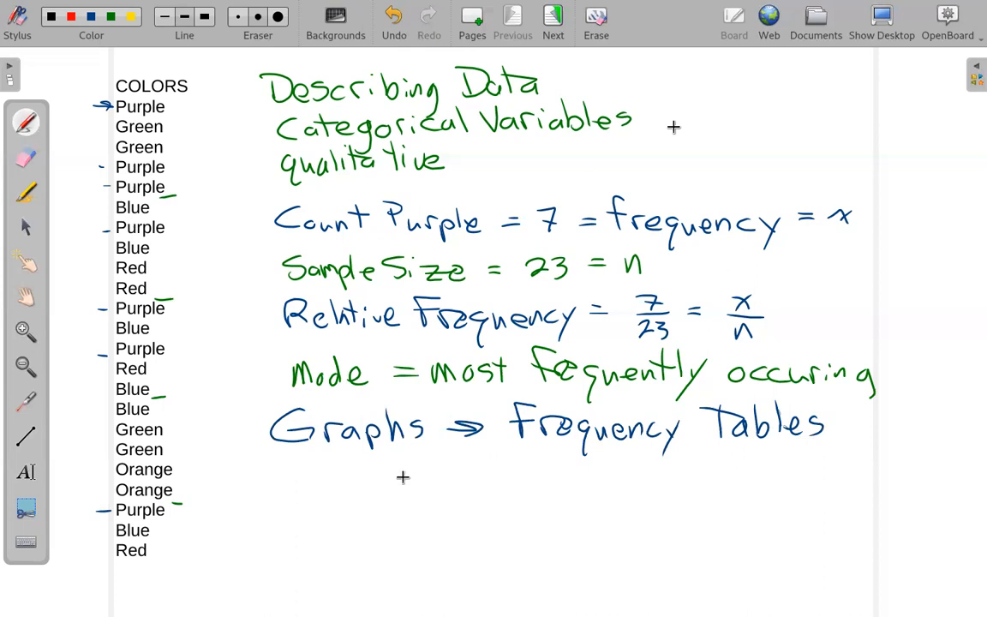
# - List "Bar/Column Chart" and "Pie Chart" in blue on two lines beneath the Graphs line
pyautogui.moveTo(388, 467)
pyautogui.mouseDown()
pyautogui.moveTo(440, 489)
pyautogui.moveTo(489, 472)
pyautogui.moveTo(604, 486)
pyautogui.moveTo(635, 471)
pyautogui.moveTo(695, 486)
pyautogui.mouseUp()
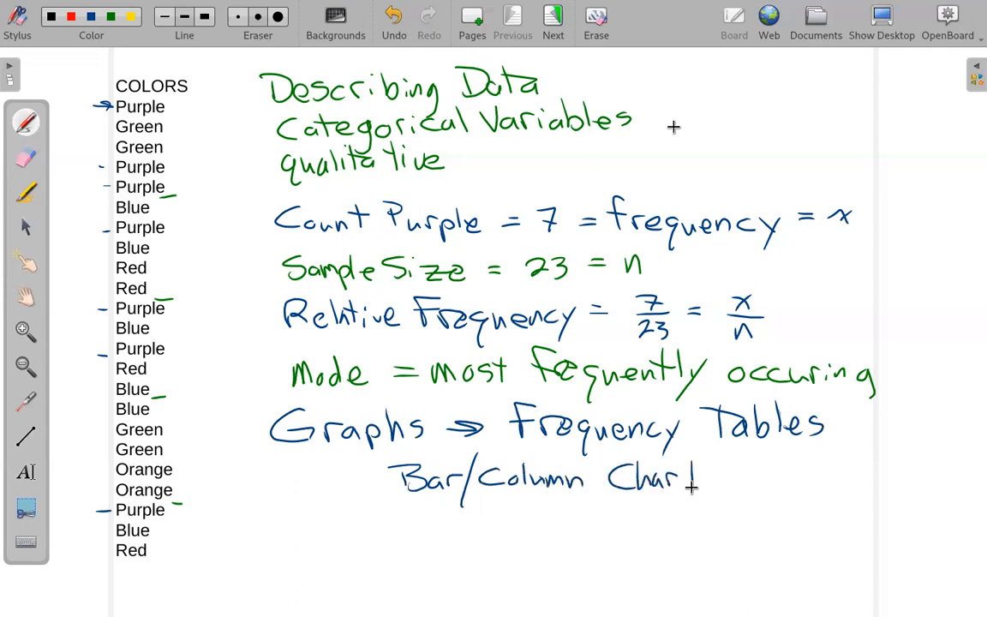
pyautogui.moveTo(409, 536)
pyautogui.mouseDown()
pyautogui.moveTo(405, 517)
pyautogui.moveTo(425, 536)
pyautogui.moveTo(512, 537)
pyautogui.mouseUp()
pyautogui.moveTo(518, 513); pyautogui.dragTo(530, 536)
pyautogui.moveTo(548, 525); pyautogui.dragTo(559, 517)
pyautogui.moveTo(570, 508); pyautogui.dragTo(569, 536)
pyautogui.moveTo(561, 514); pyautogui.dragTo(585, 512)
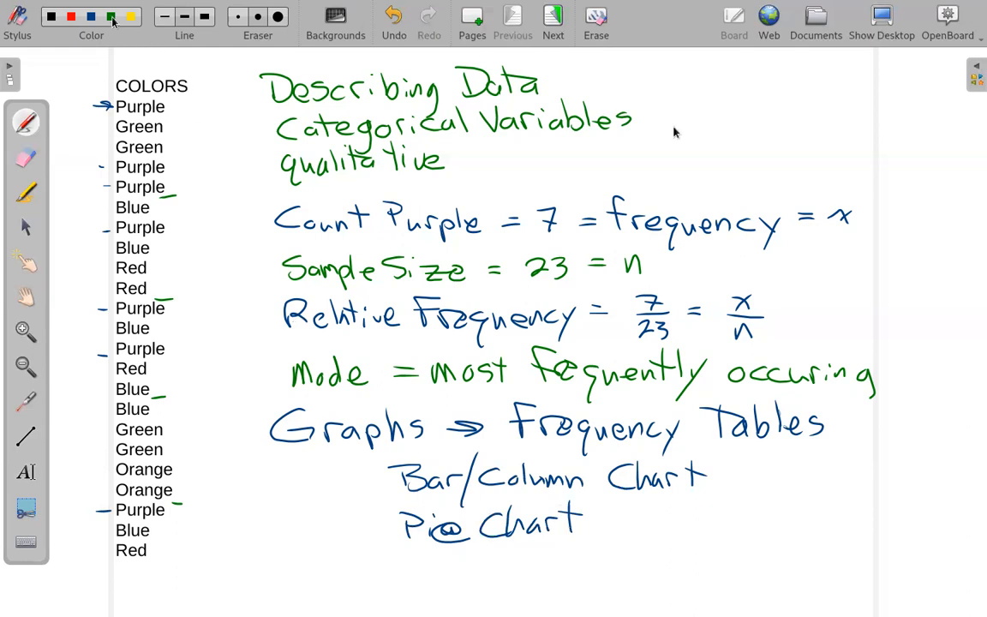
# - Add the green note "(Pareto)" with "decending frequency" beneath it, beside "Bar/Column Chart"
pyautogui.moveTo(742, 464); pyautogui.dragTo(744, 490)
pyautogui.moveTo(759, 467)
pyautogui.mouseDown()
pyautogui.moveTo(759, 485)
pyautogui.moveTo(760, 473)
pyautogui.moveTo(814, 485)
pyautogui.mouseUp()
pyautogui.moveTo(807, 471); pyautogui.dragTo(849, 484)
pyautogui.moveTo(776, 496)
pyautogui.mouseDown()
pyautogui.moveTo(780, 506)
pyautogui.moveTo(877, 512)
pyautogui.mouseUp()
pyautogui.moveTo(809, 505)
pyautogui.mouseDown()
pyautogui.moveTo(806, 521)
pyautogui.moveTo(825, 512)
pyautogui.moveTo(850, 526)
pyautogui.moveTo(867, 514)
pyautogui.moveTo(912, 520)
pyautogui.mouseUp()
pyautogui.moveTo(924, 511); pyautogui.dragTo(908, 538)
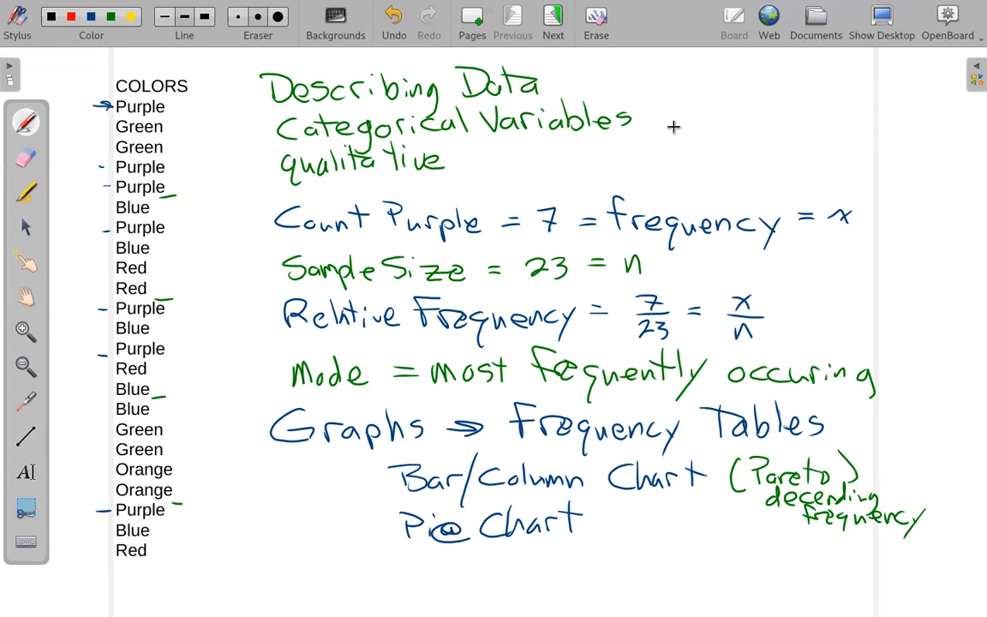
# - Switch to the Google Sheets file "Describing Data 2023" and label cell B1 of the new colors sheet "Sample Size"
pyautogui.click(885, 20)
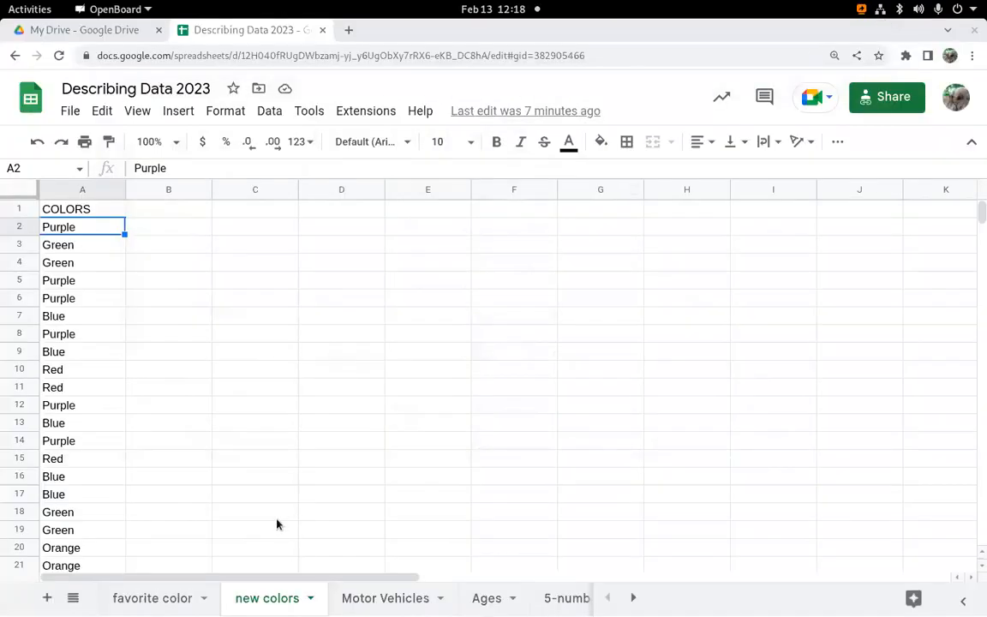
pyautogui.click(185, 216)
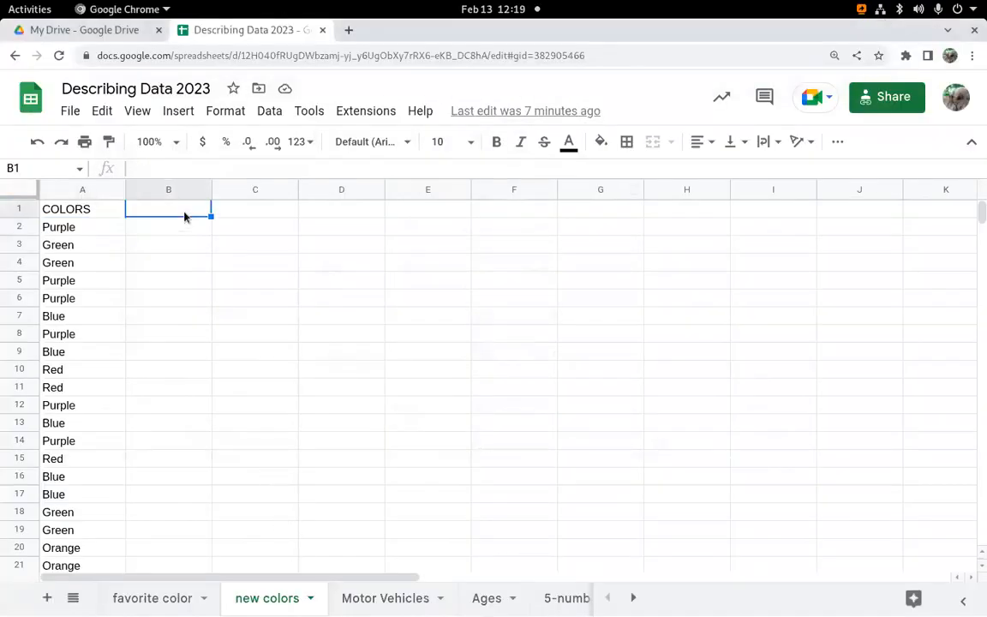
pyautogui.write('Sample')
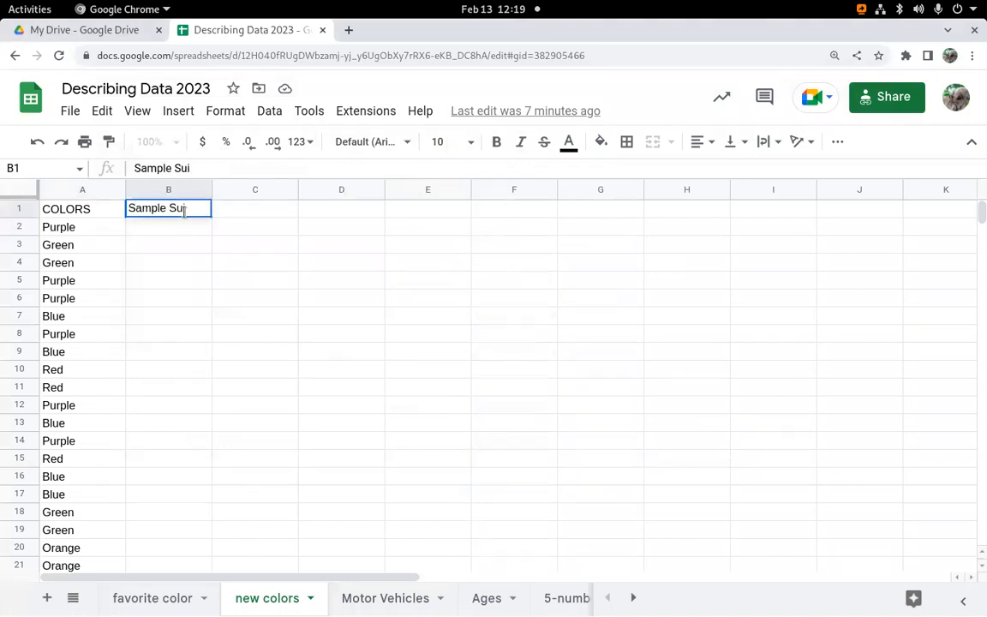
pyautogui.write(' Si')
# - Count the color entries in C1 with COUNTA over A2:A24 and reject the suggested autofill
pyautogui.click(255, 215)
pyautogui.write('=')
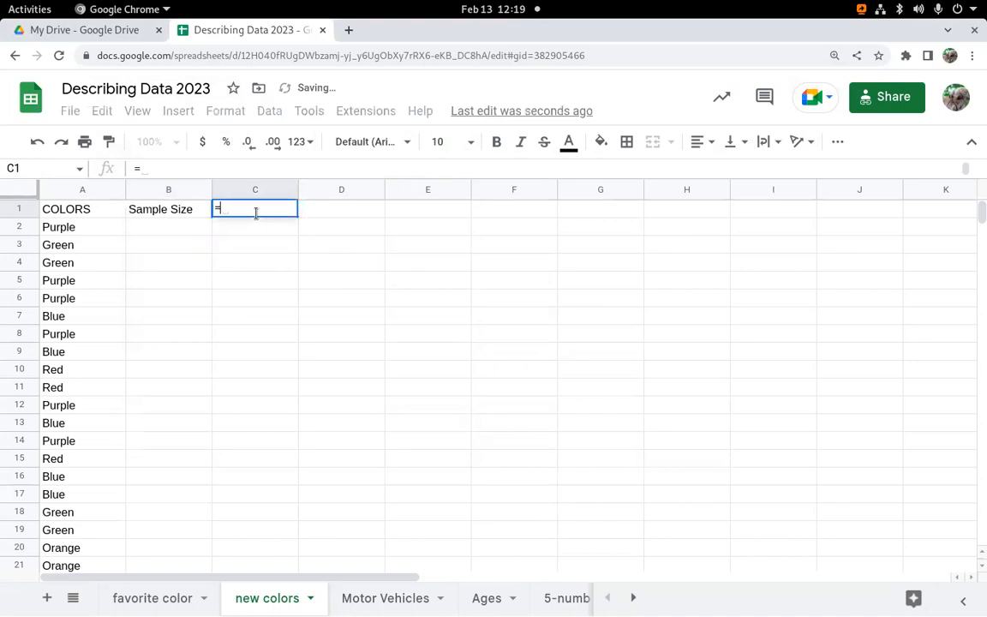
pyautogui.write('count')
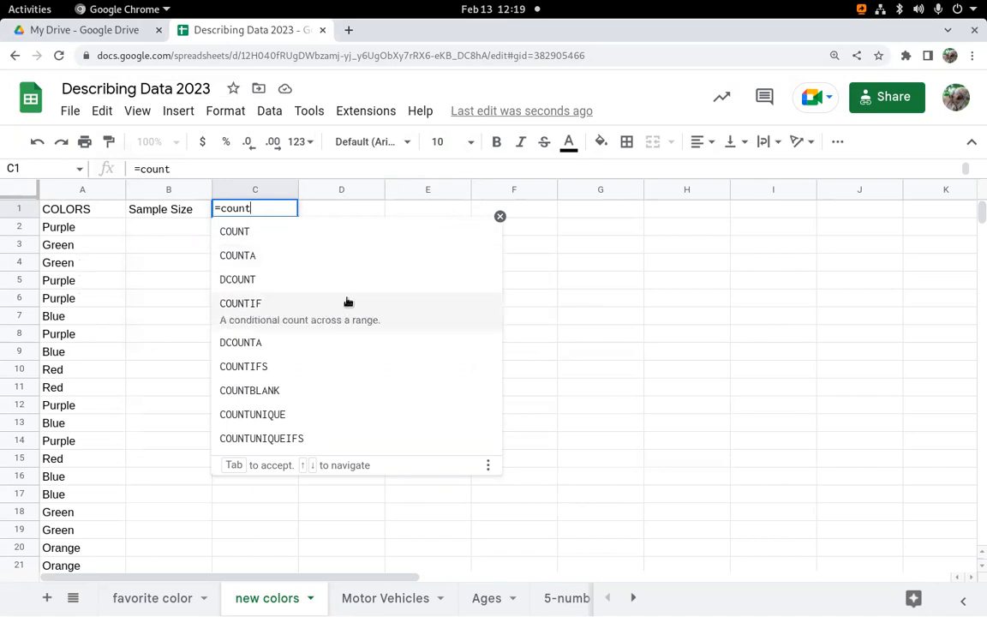
pyautogui.click(254, 273)
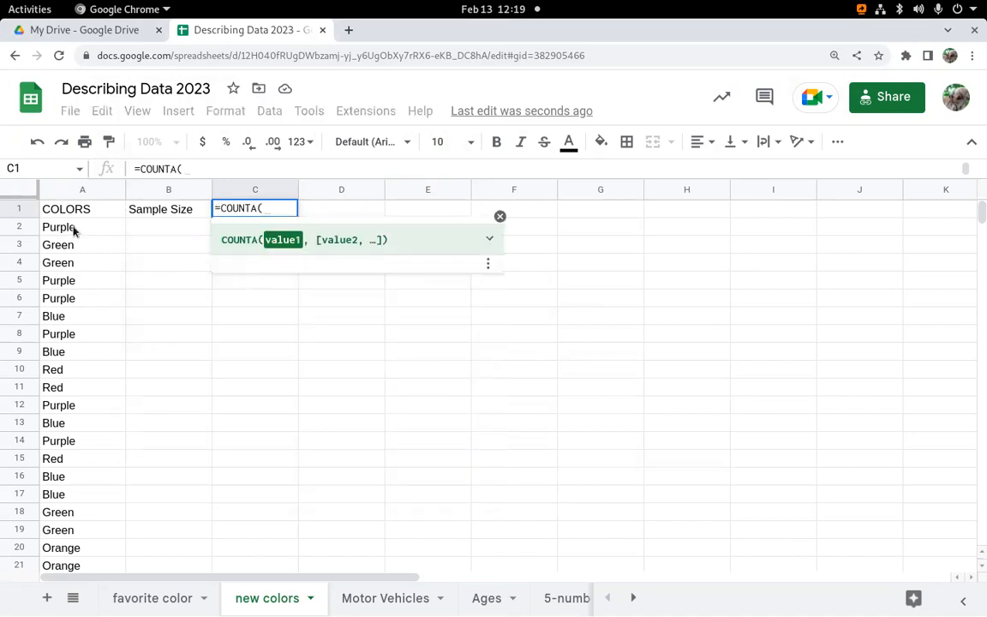
pyautogui.moveTo(73, 229); pyautogui.dragTo(73, 543)
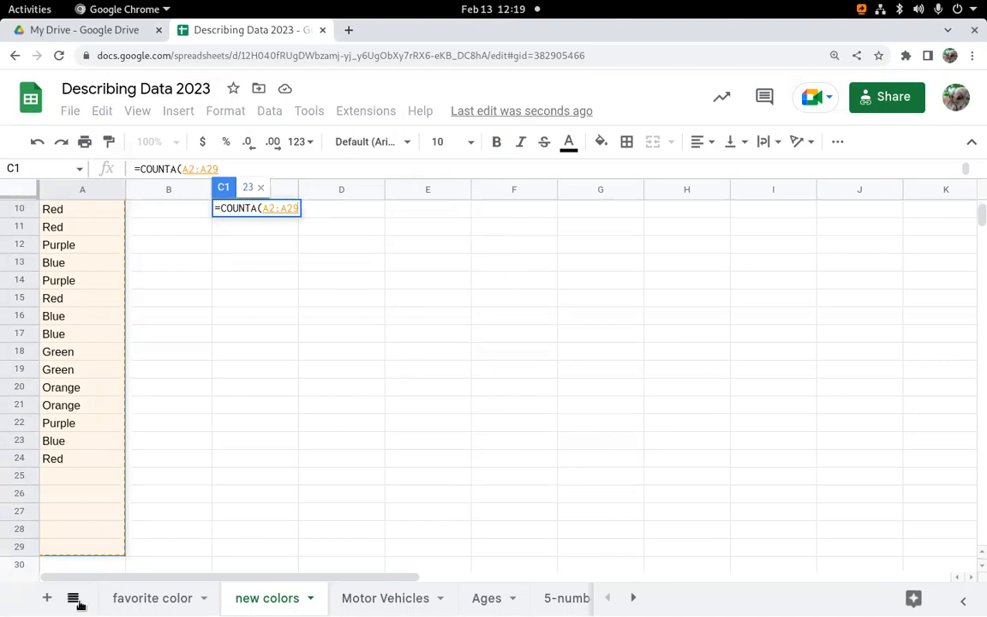
pyautogui.click(122, 463)
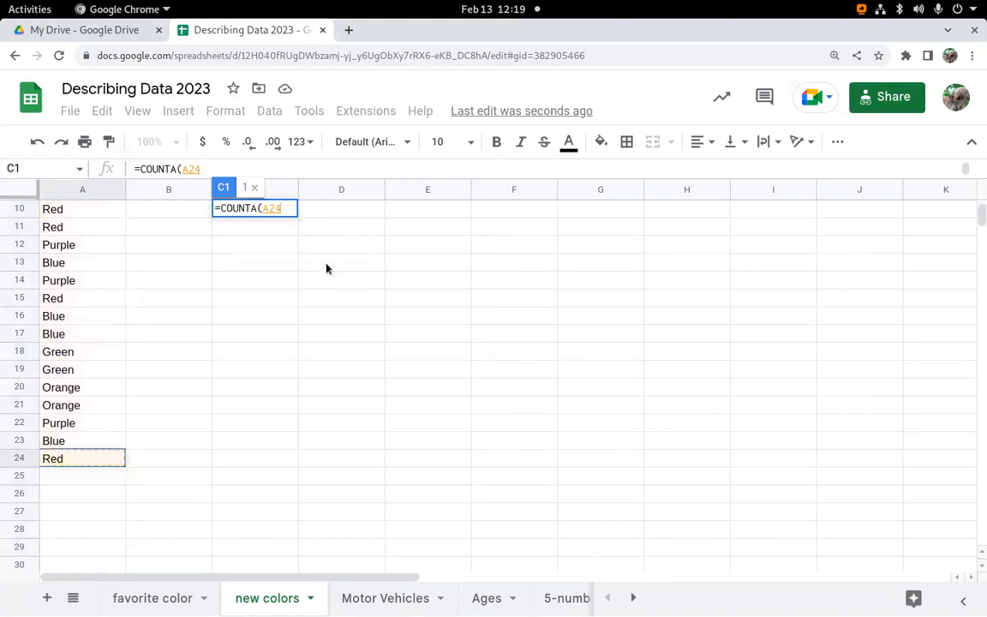
pyautogui.moveTo(71, 460); pyautogui.dragTo(69, 231)
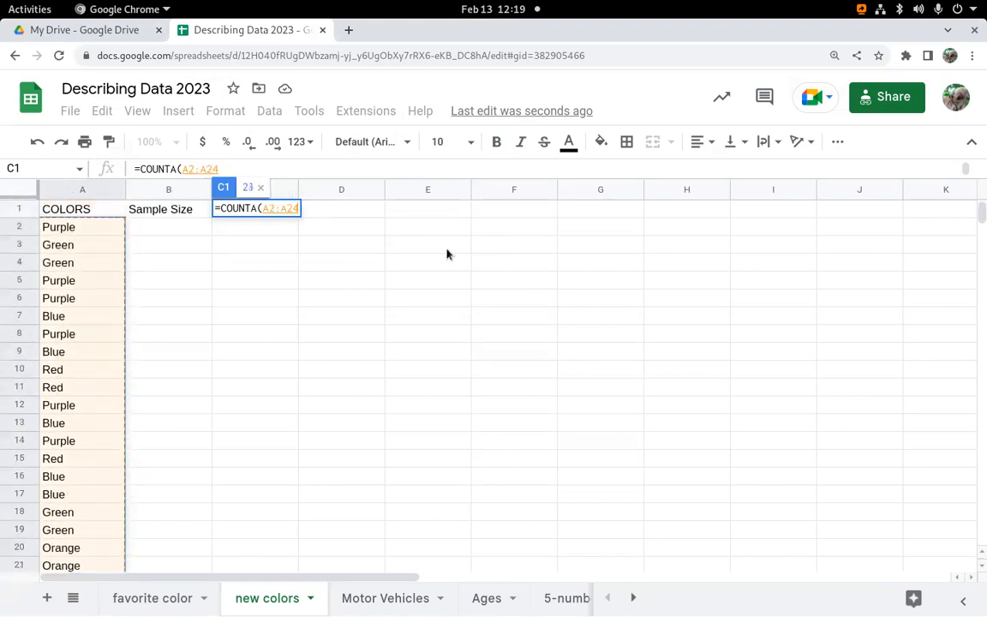
pyautogui.press('Return')
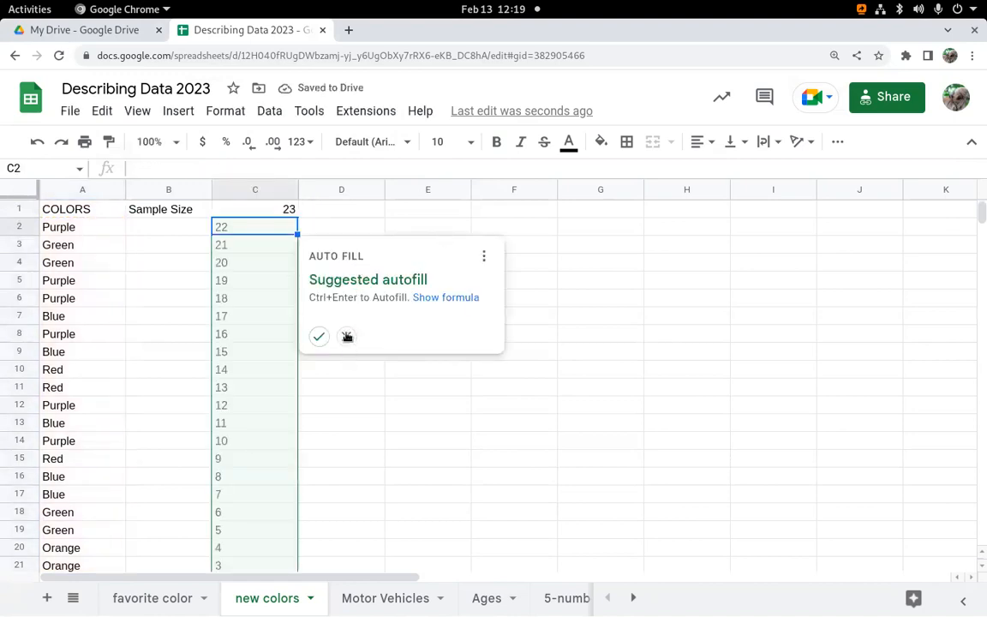
pyautogui.click(346, 335)
# - Enter the symbol "n" in D1 beside the sample size value
pyautogui.click(324, 213)
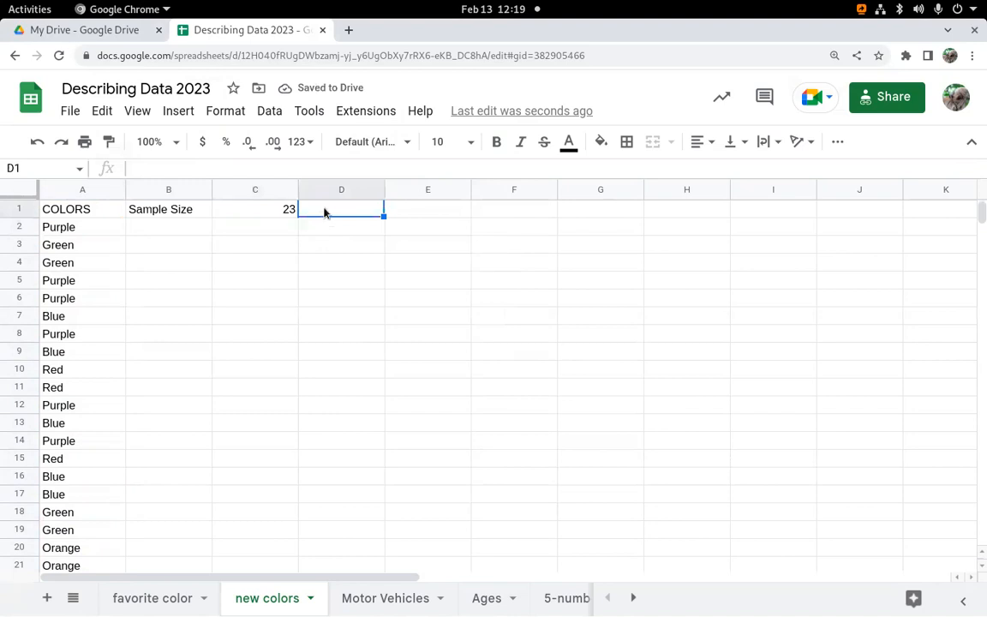
pyautogui.write('n')
pyautogui.press('Return')
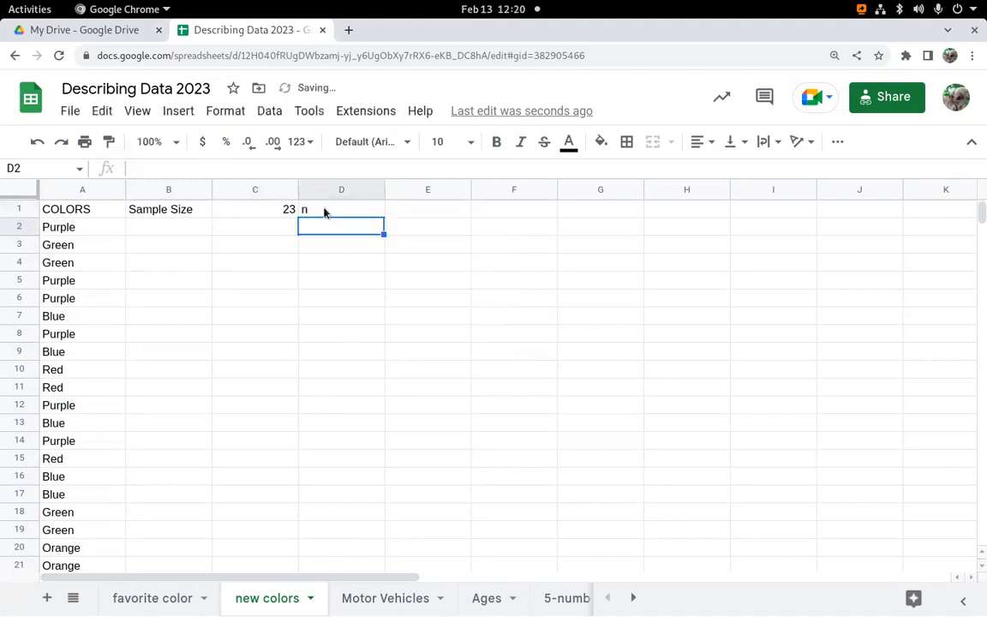
# - Enter the title "Frequency Table" in cell B2
pyautogui.click(175, 228)
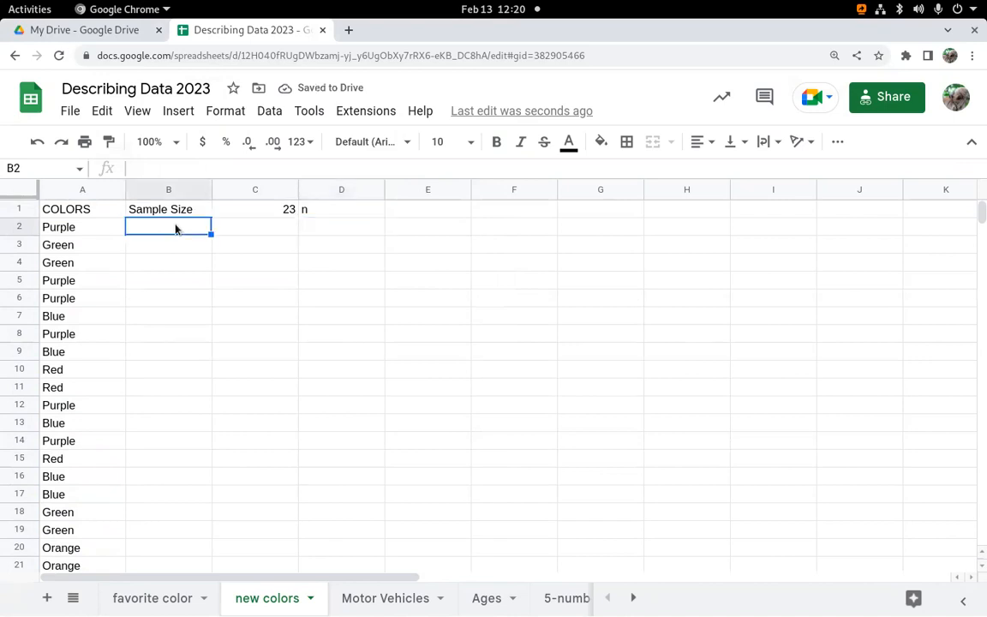
pyautogui.write('Freq')
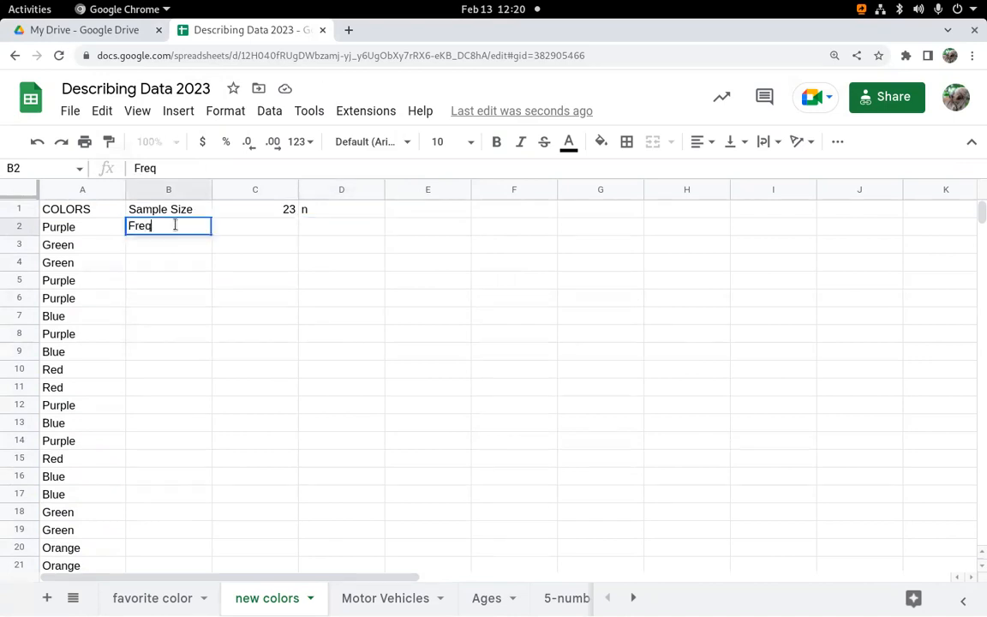
pyautogui.write('uency Ta')
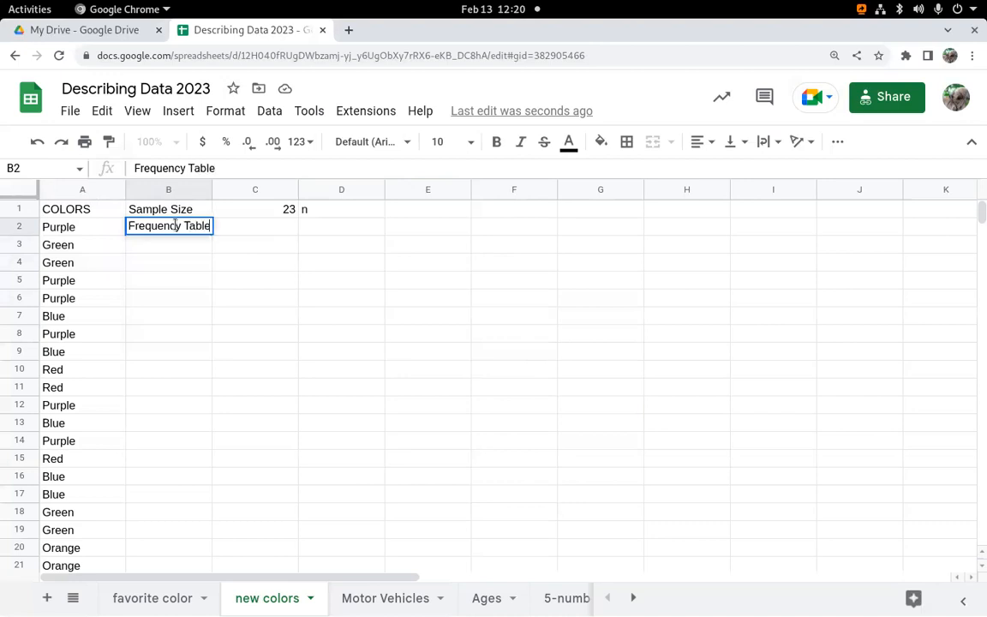
pyautogui.write('ble')
pyautogui.press('Return')
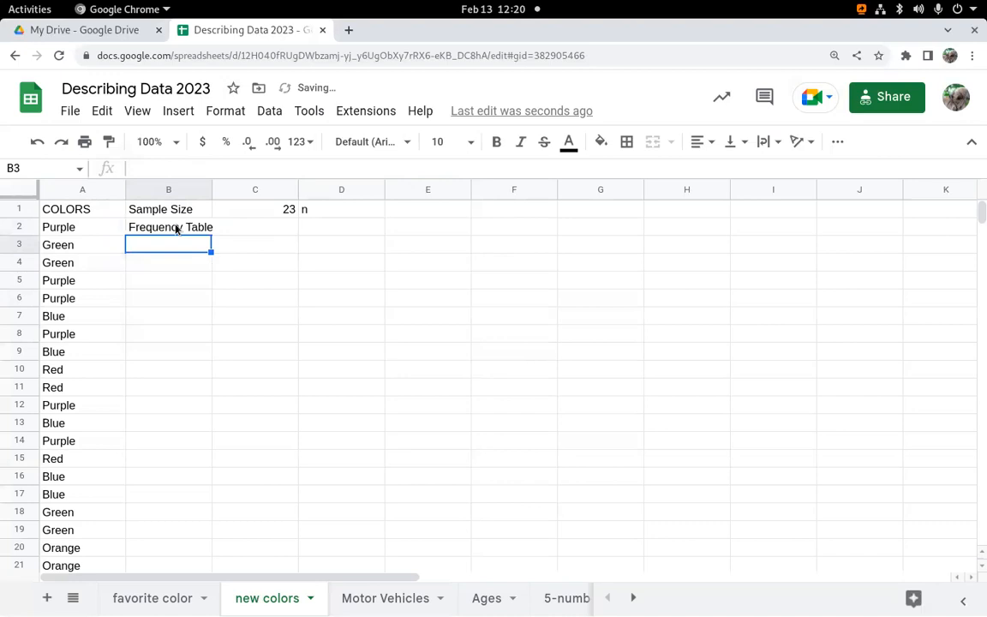
# - Add the table headers "Values" in B3 and "frequency (count)" in C3
pyautogui.write('Values')
pyautogui.press('Tab')
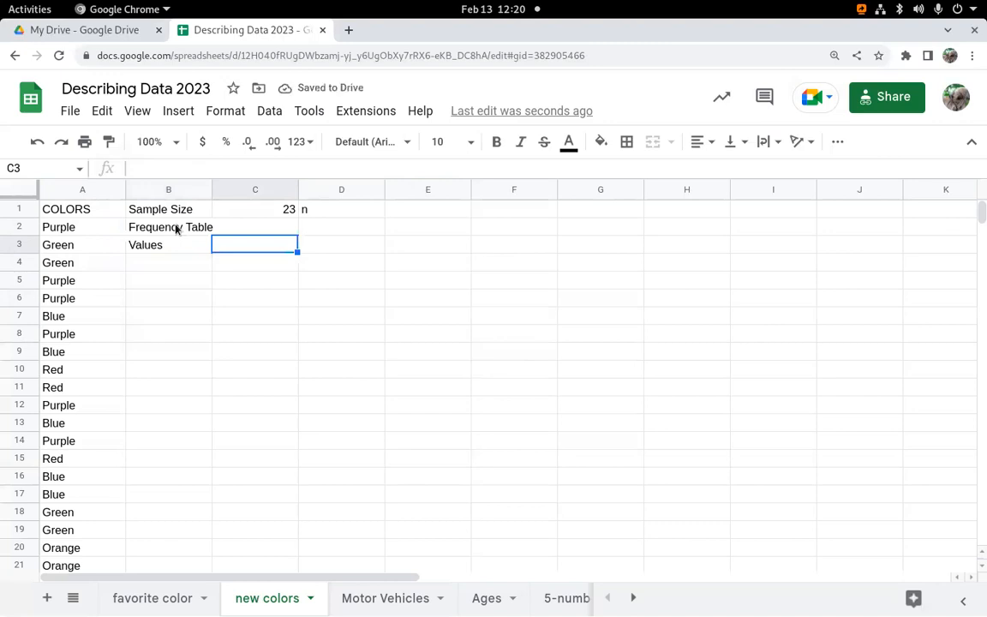
pyautogui.write('frequency')
pyautogui.write('count)')
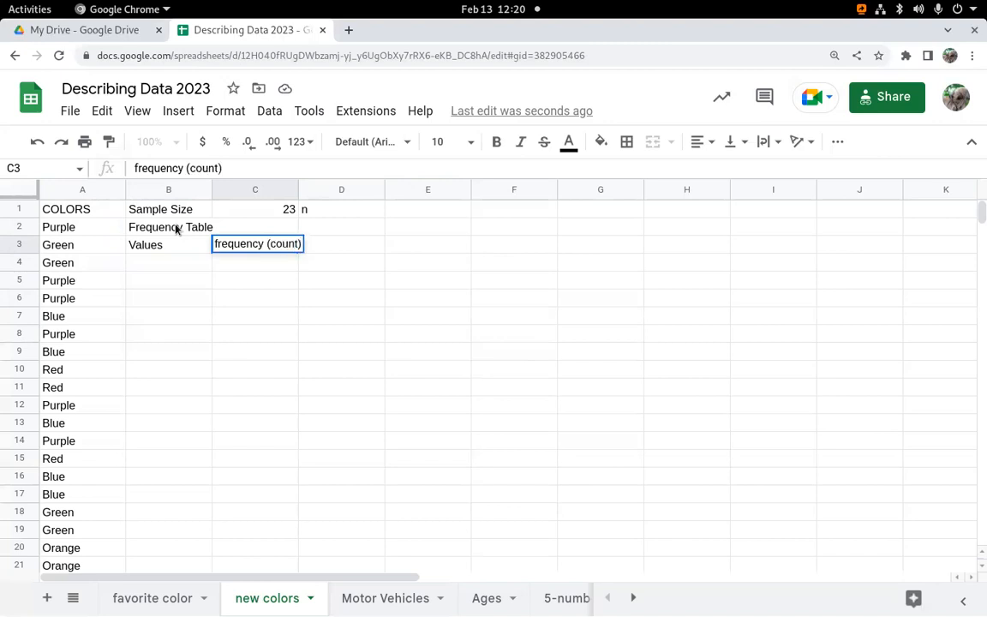
pyautogui.press('Return')
# - Enter "Purple" in B4 as the first color under the Values header
pyautogui.click(178, 269)
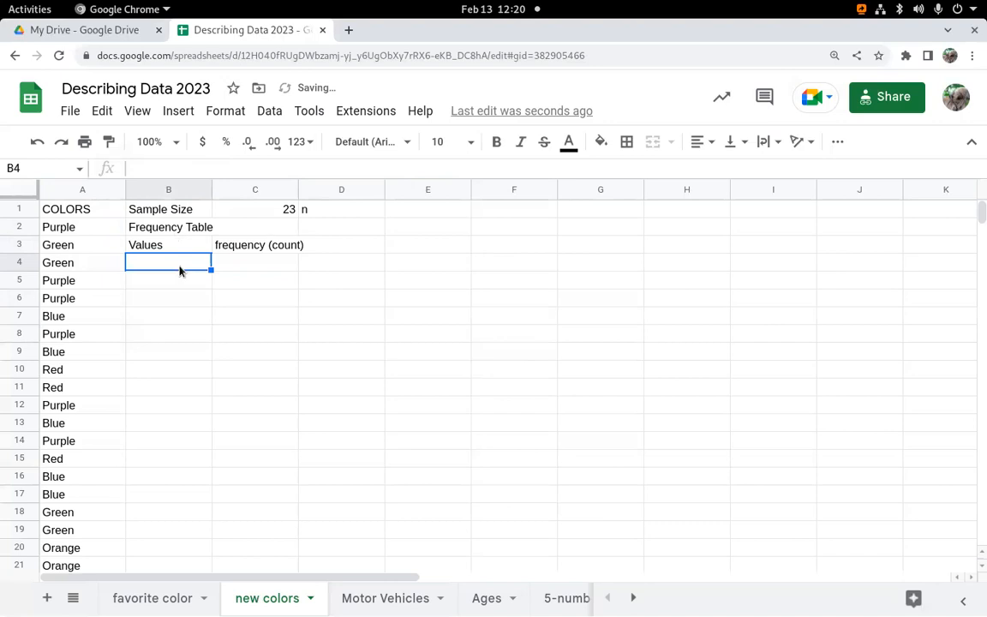
pyautogui.write('Pruple')
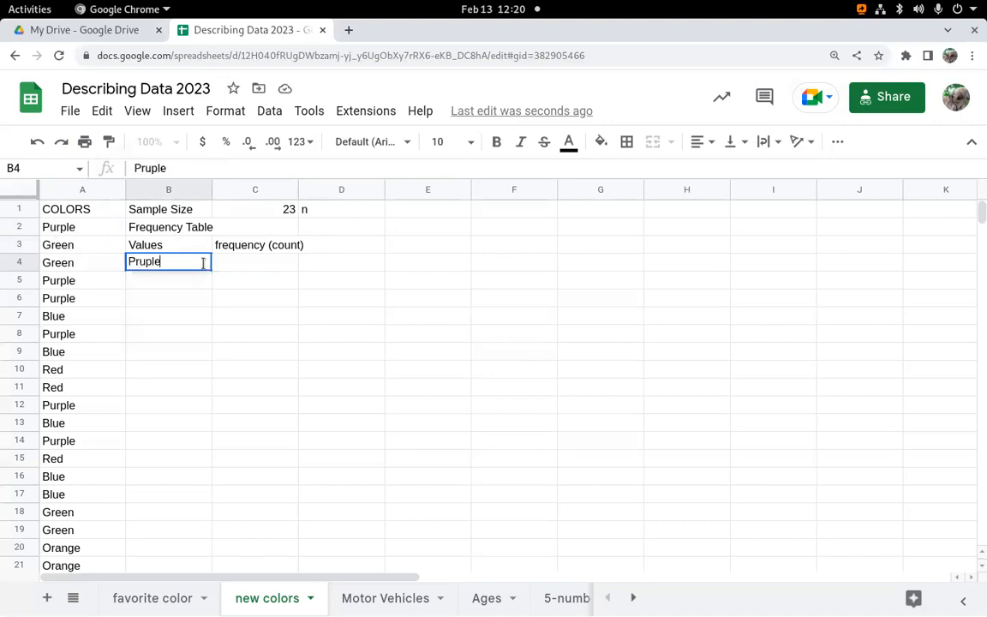
pyautogui.press('Return')
pyautogui.click(204, 265)
pyautogui.write('P')
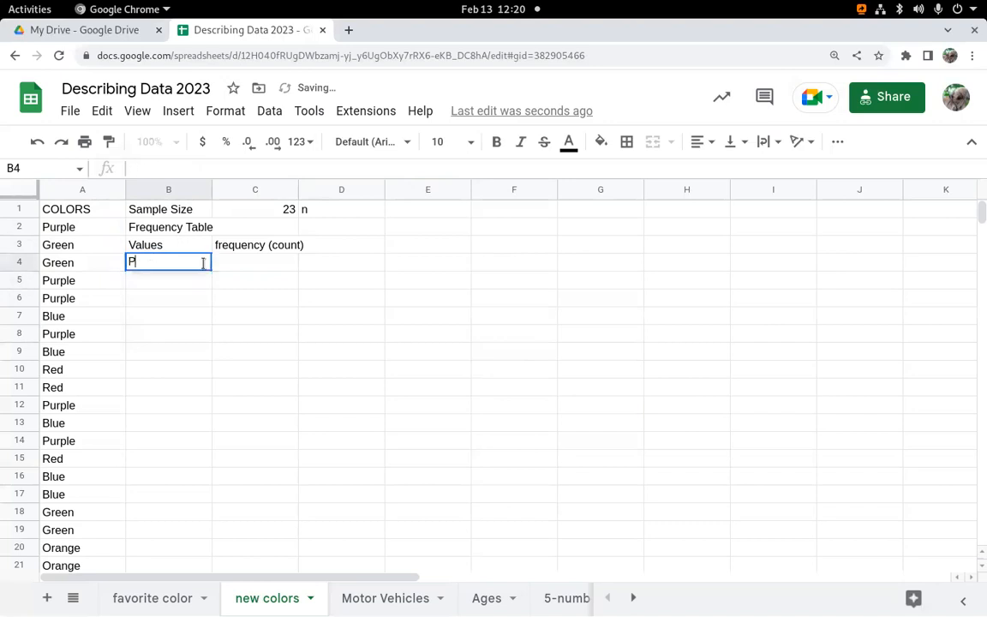
pyautogui.write('urple')
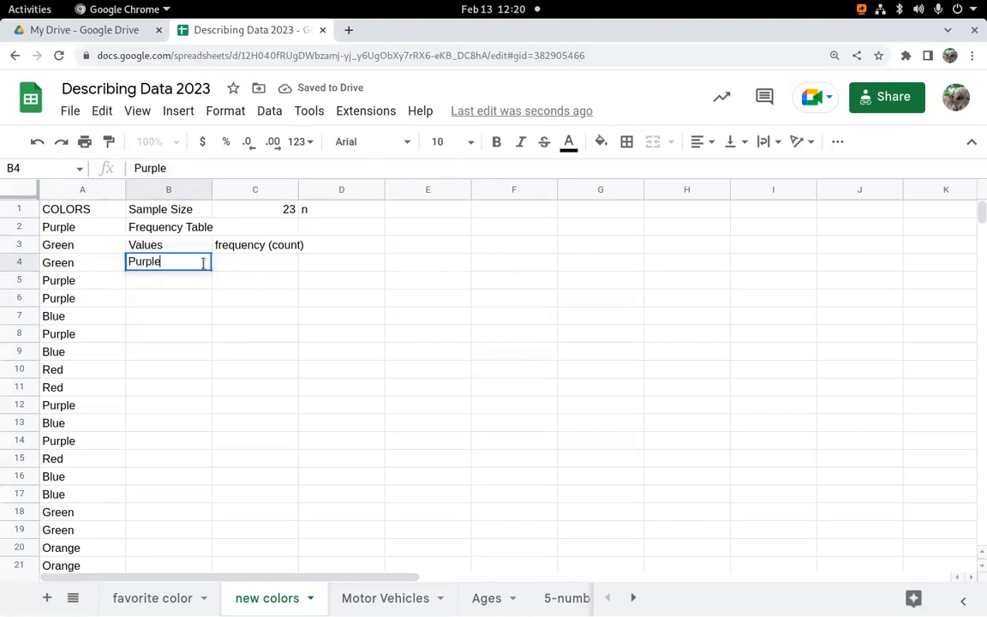
pyautogui.press('Return')
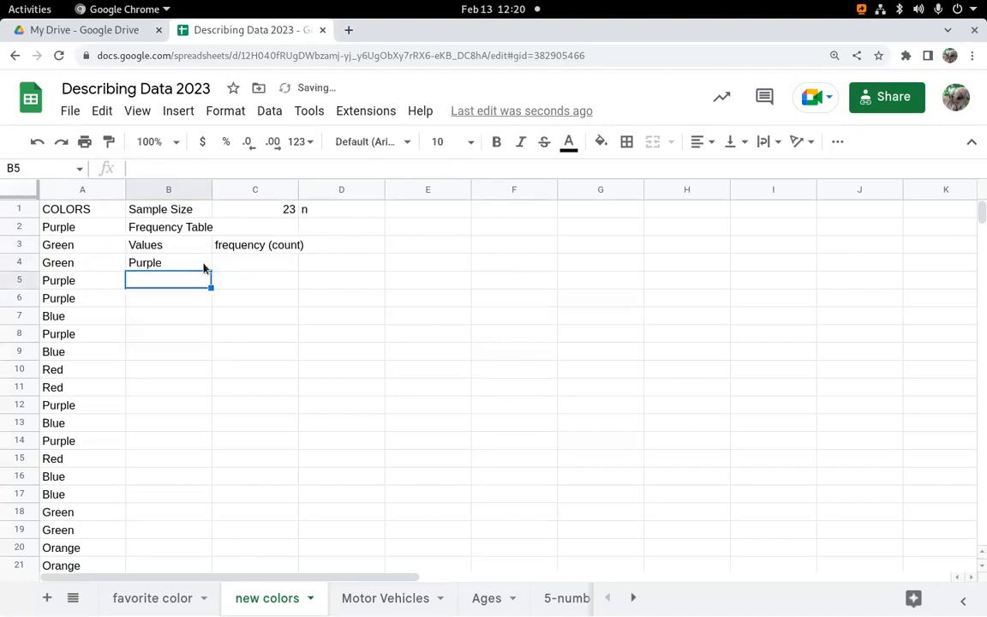
# - List the colors Green, Blue and Red in cells B5 to B7
pyautogui.write('Green')
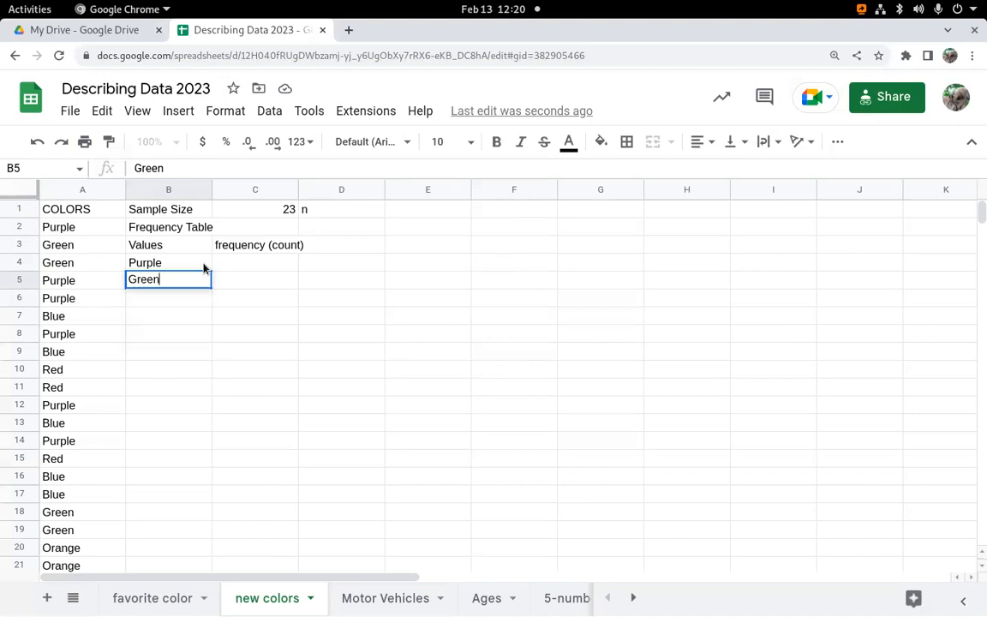
pyautogui.press('Return')
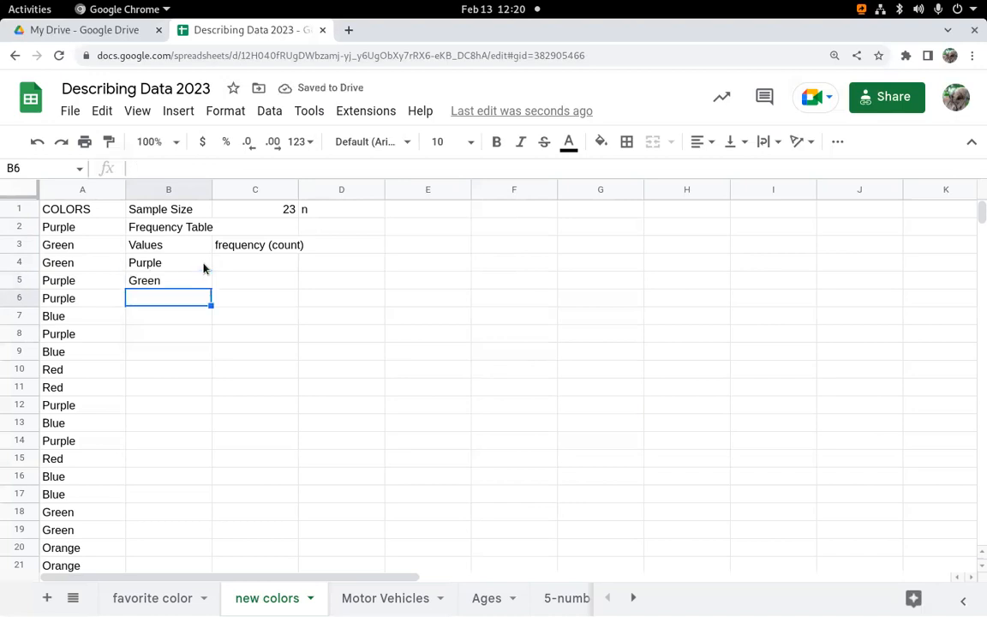
pyautogui.write('Blue')
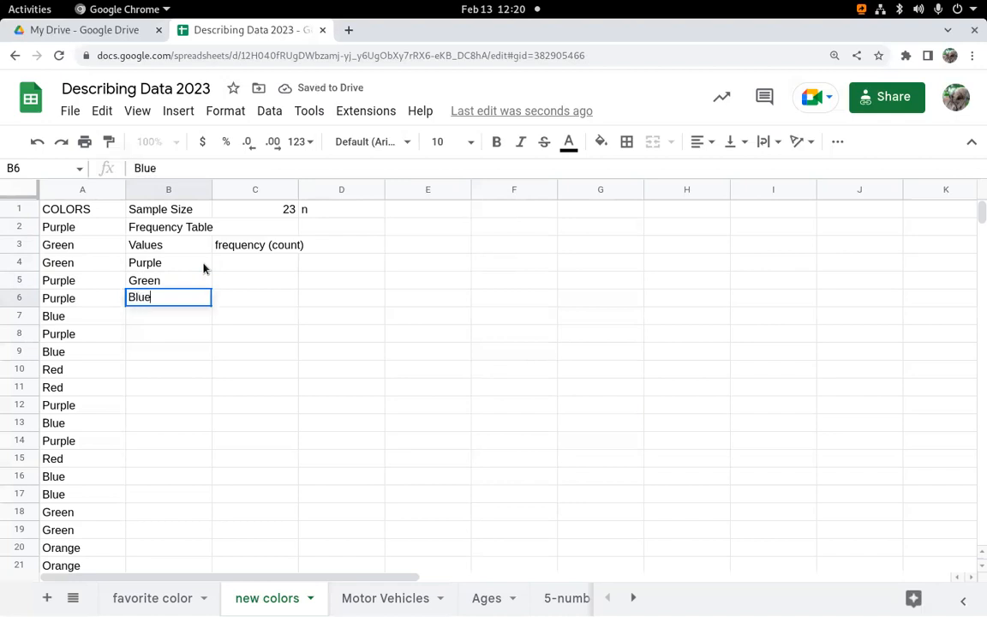
pyautogui.press('Return')
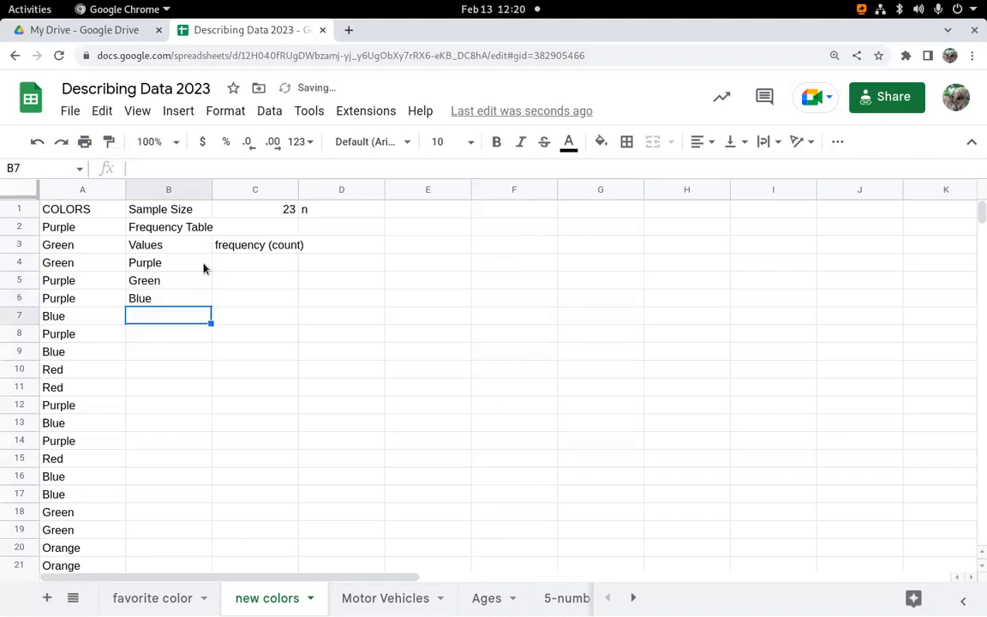
pyautogui.write('Red')
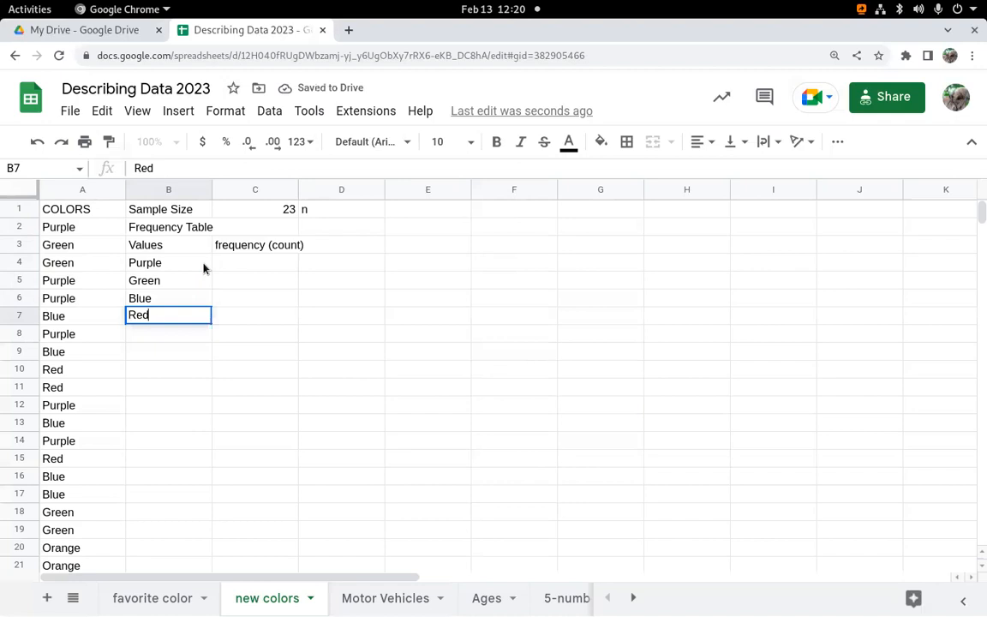
pyautogui.press('Return')
# - Enter "Orange" in B8 as the last color of the Values list
pyautogui.write('G')
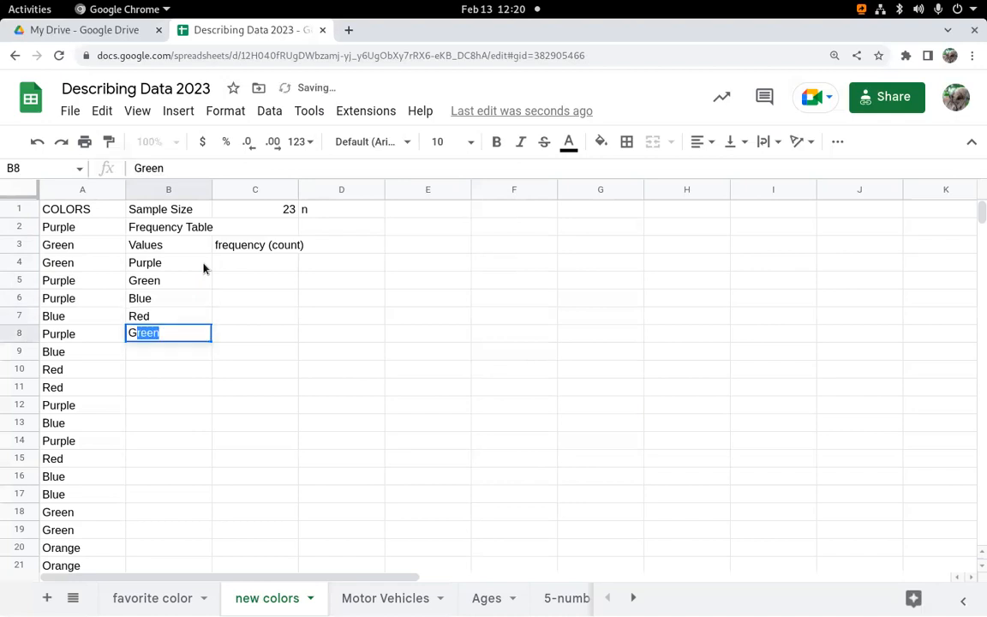
pyautogui.press('BackSpace')
pyautogui.press('BackSpace')
pyautogui.write('Or')
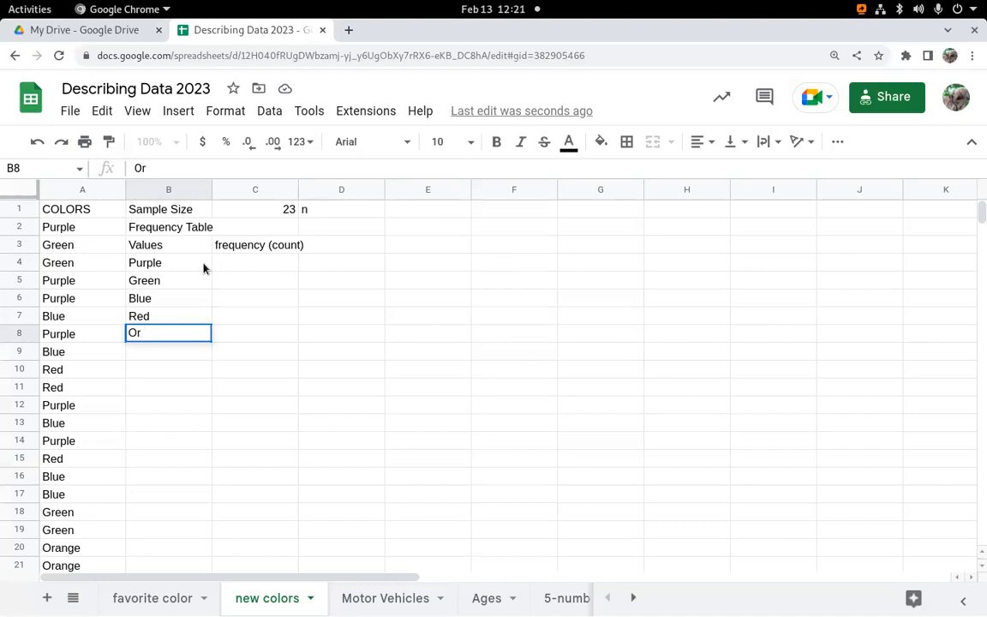
pyautogui.write('aorn')
pyautogui.press('BackSpace')
pyautogui.press('BackSpace')
pyautogui.write('ange')
pyautogui.press('Return')
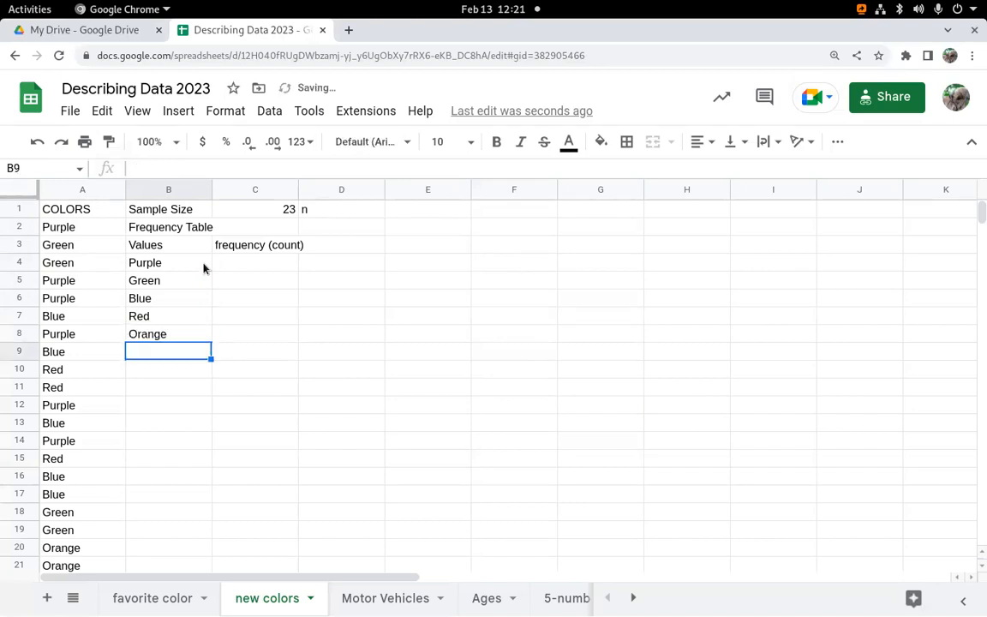
# - Add the header "Unique values" in cell F1
pyautogui.click(507, 214)
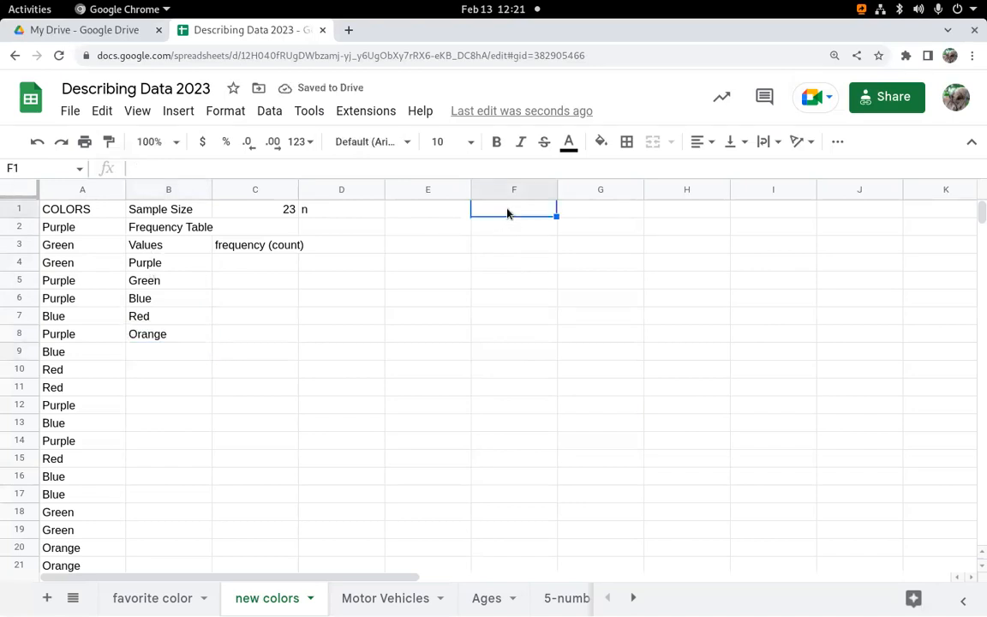
pyautogui.write('Uni')
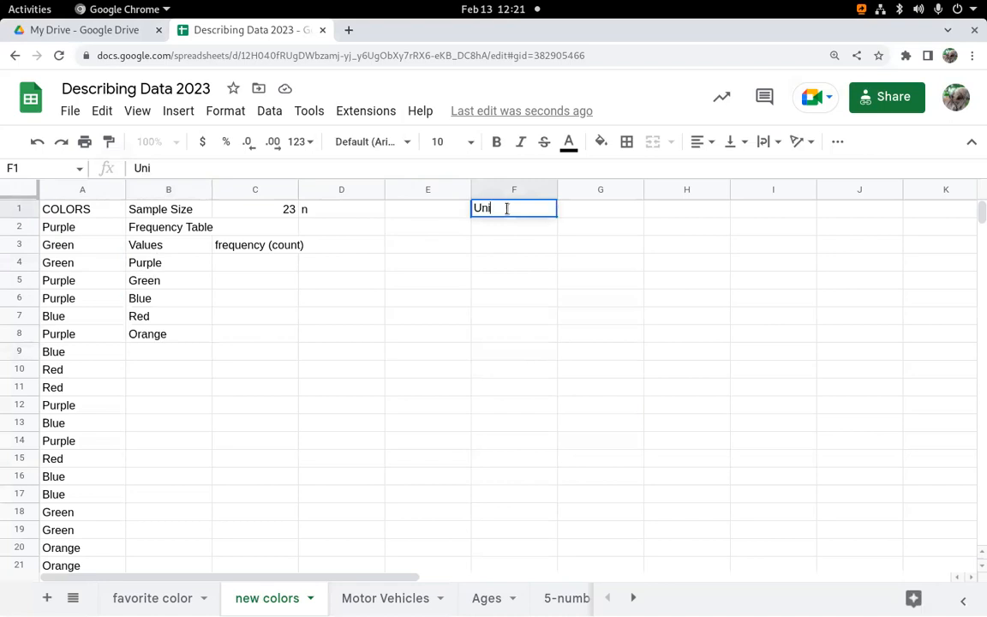
pyautogui.write('que values')
pyautogui.press('Return')
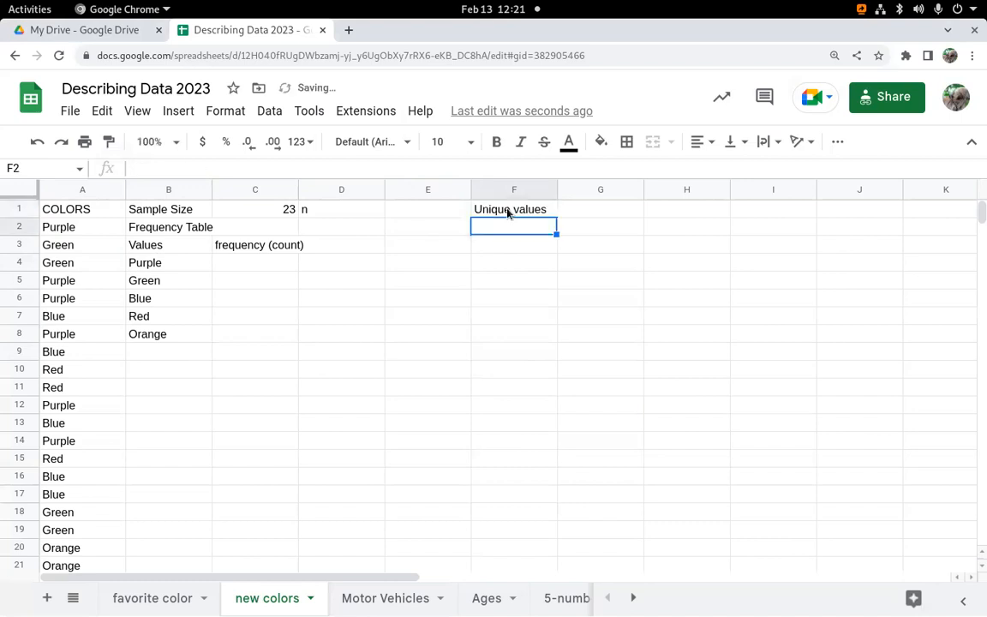
# - Extract the distinct colors in F2 with the formula =UNIQUE(A2:A24)
pyautogui.write('=un')
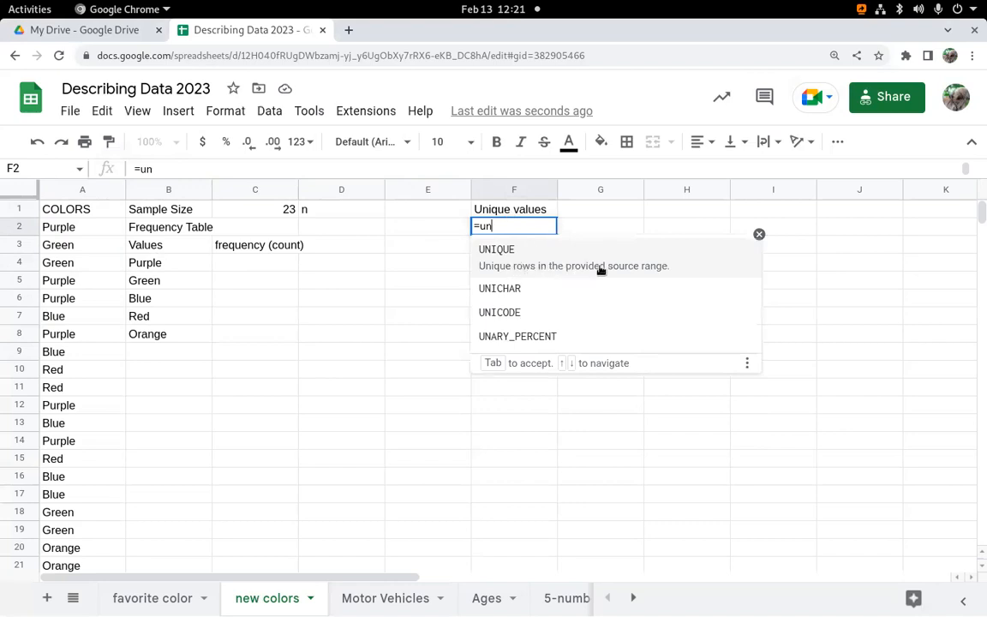
pyautogui.click(510, 261)
pyautogui.click(65, 227)
pyautogui.moveTo(67, 262); pyautogui.dragTo(54, 514)
pyautogui.write(')')
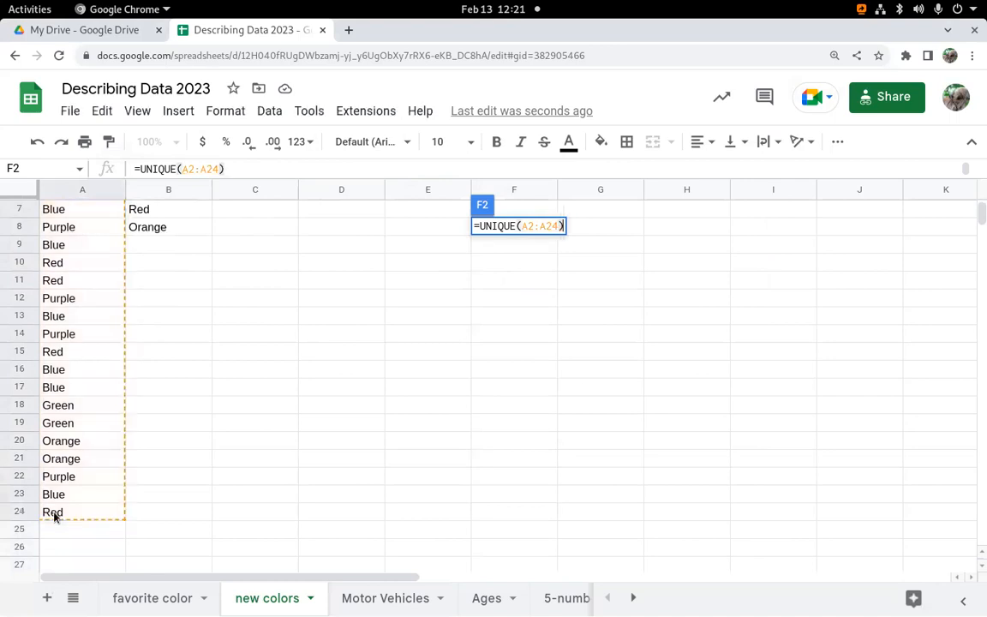
pyautogui.press('Return')
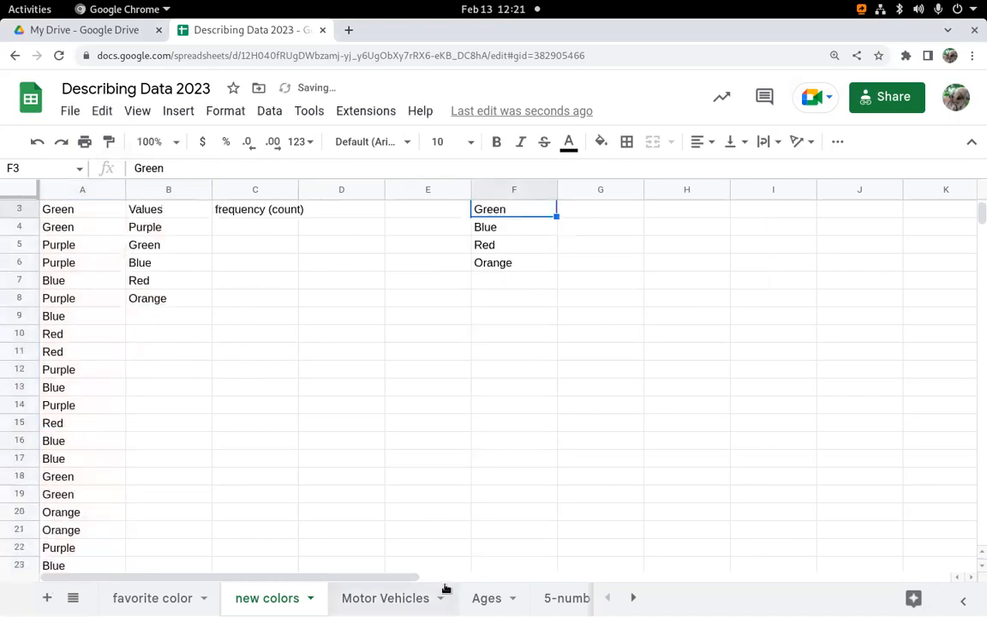
pyautogui.scroll(1, 540, 392)
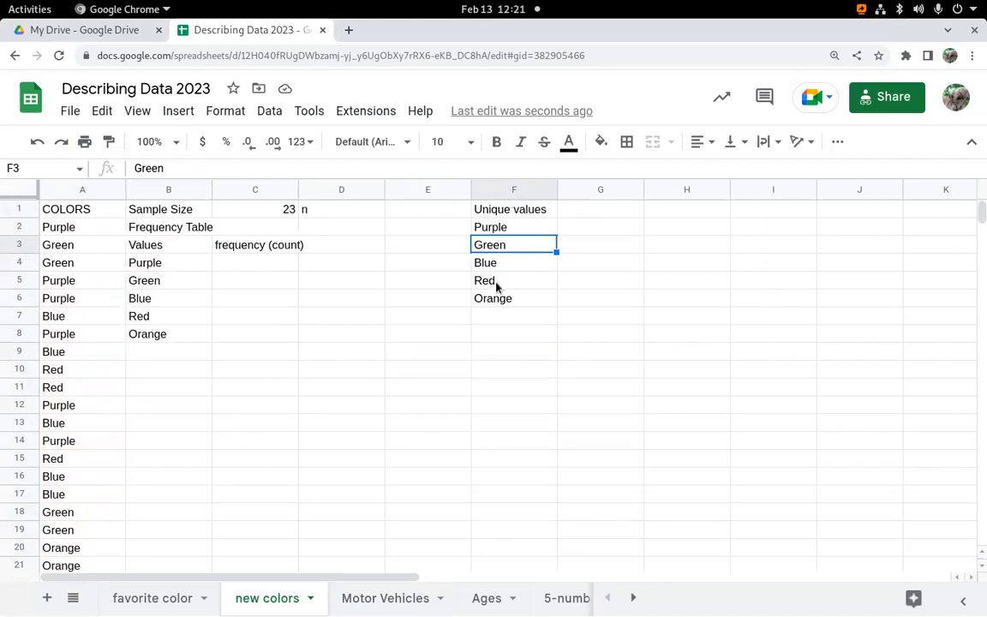
# - Compare the manually entered colors in B4:B8 with the unique values in F2:F6
pyautogui.moveTo(154, 266); pyautogui.dragTo(158, 348)
pyautogui.click(159, 346)
pyautogui.doubleClick(160, 337)
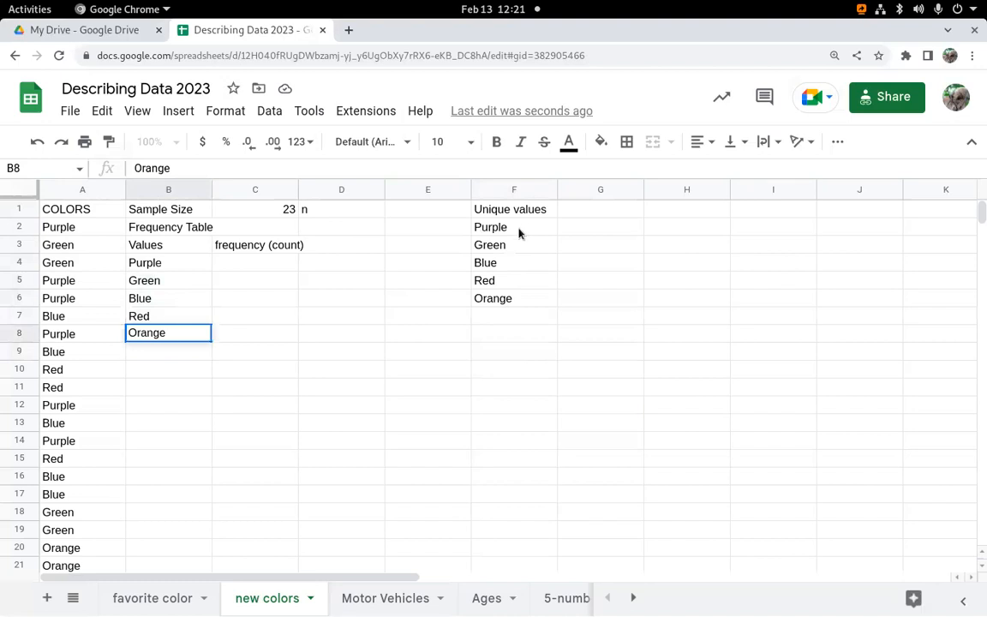
pyautogui.moveTo(518, 232); pyautogui.dragTo(522, 300)
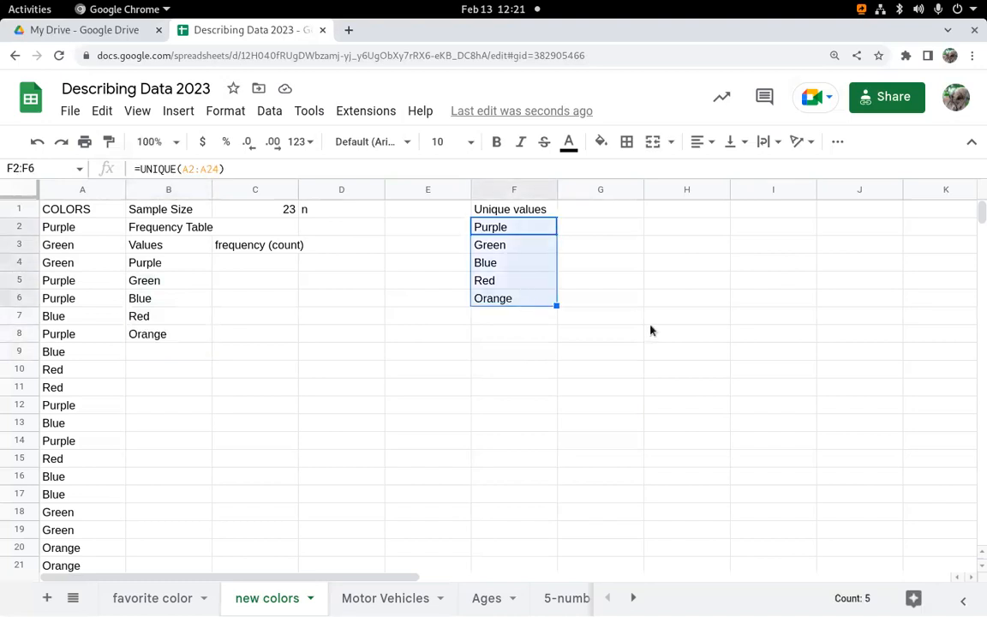
pyautogui.click(514, 213)
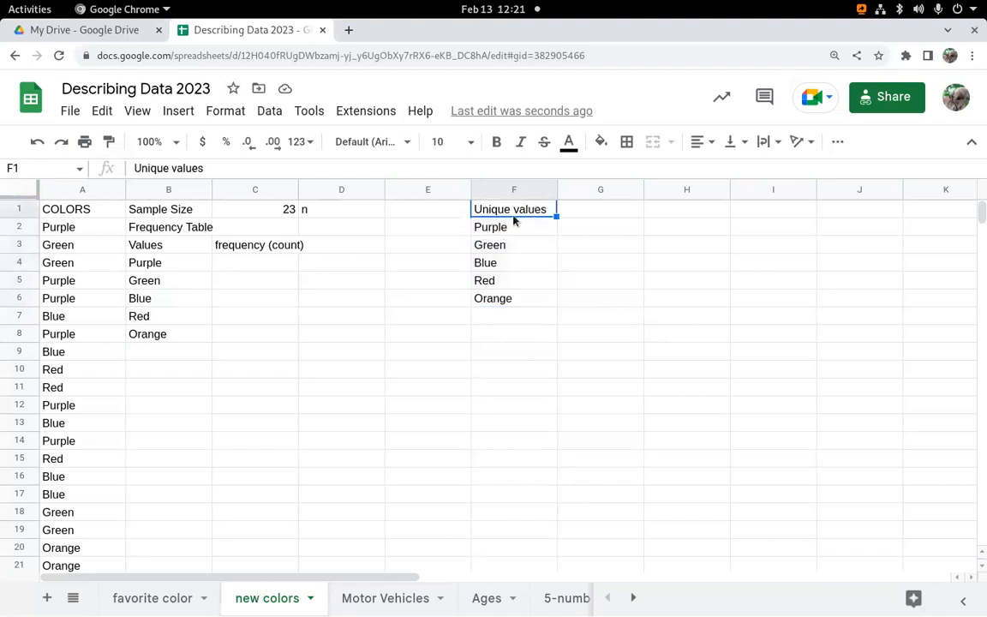
pyautogui.click(245, 266)
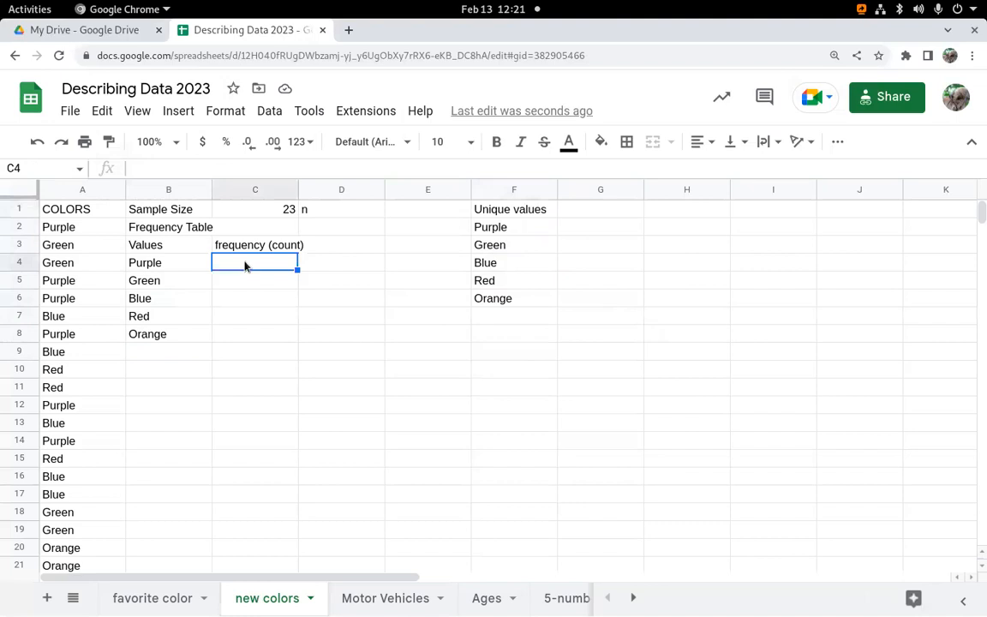
# - Insert one column to the left of the COLORS column
pyautogui.click(69, 212)
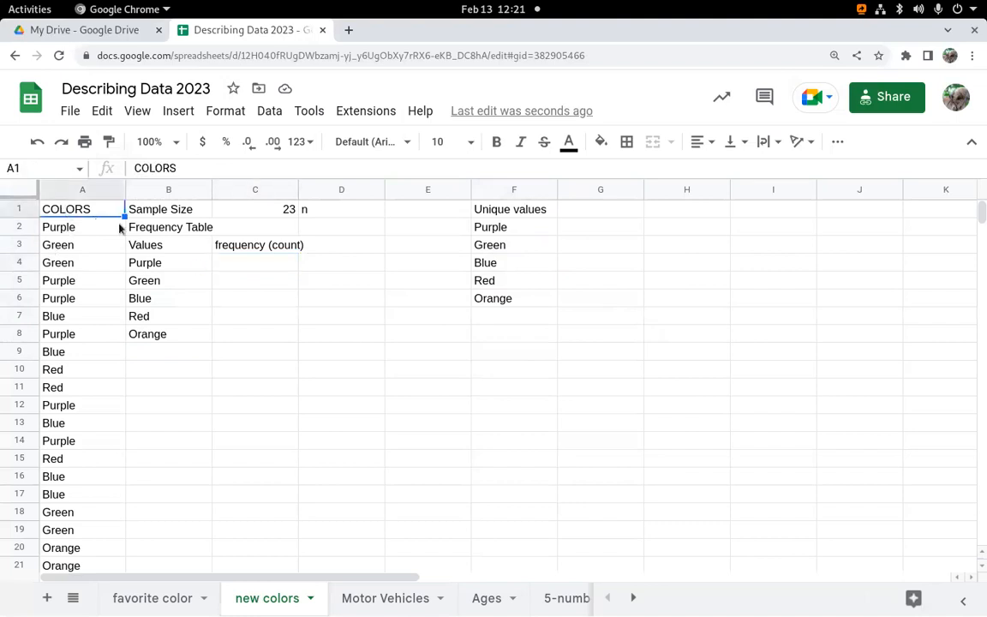
pyautogui.click(177, 111)
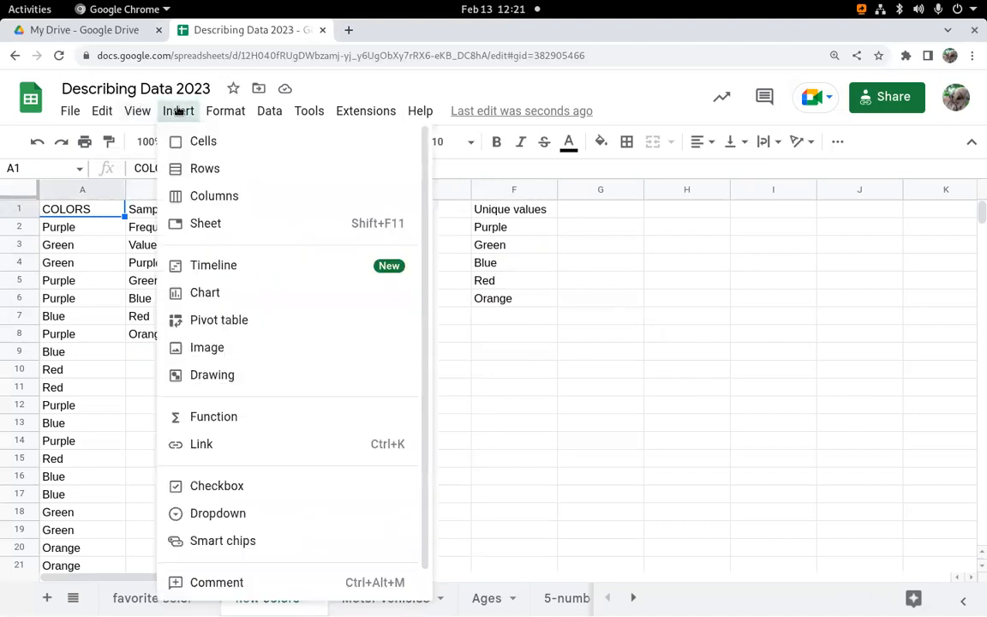
pyautogui.moveTo(221, 196)
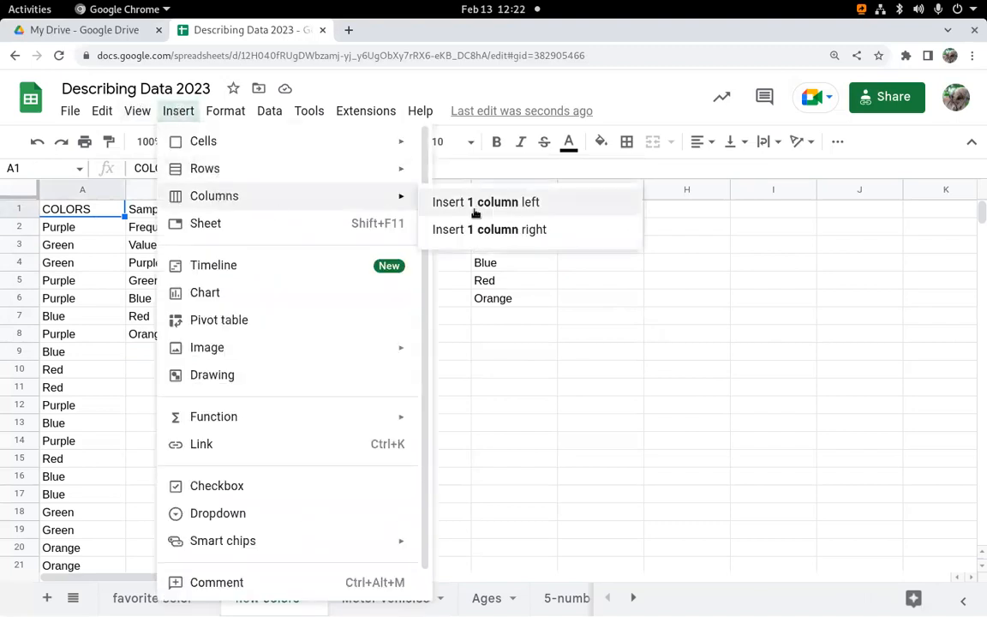
pyautogui.click(480, 206)
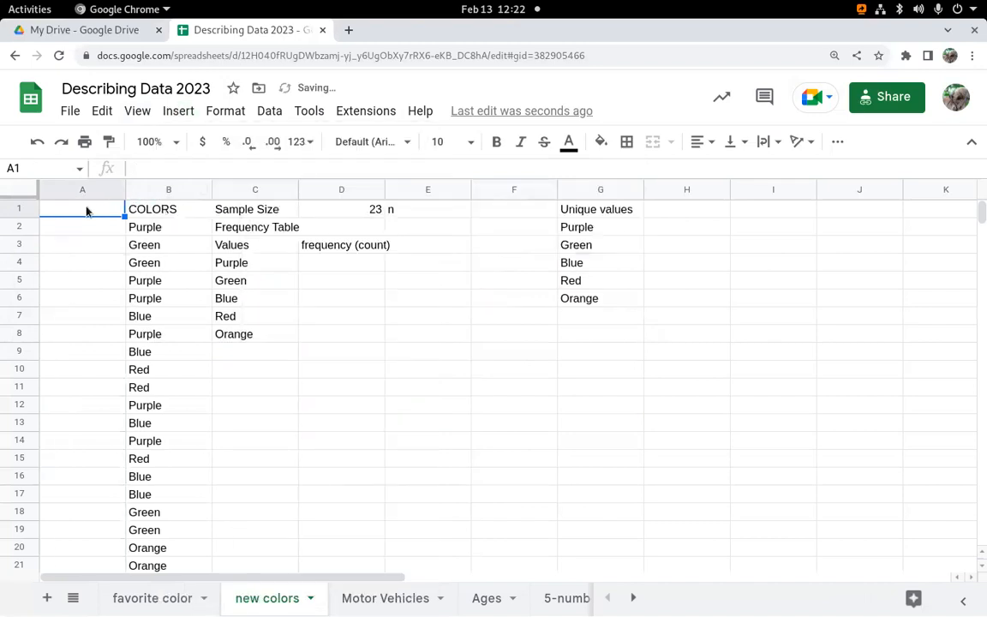
# - Enter the header "Student" in A1 of the new column
pyautogui.write('P')
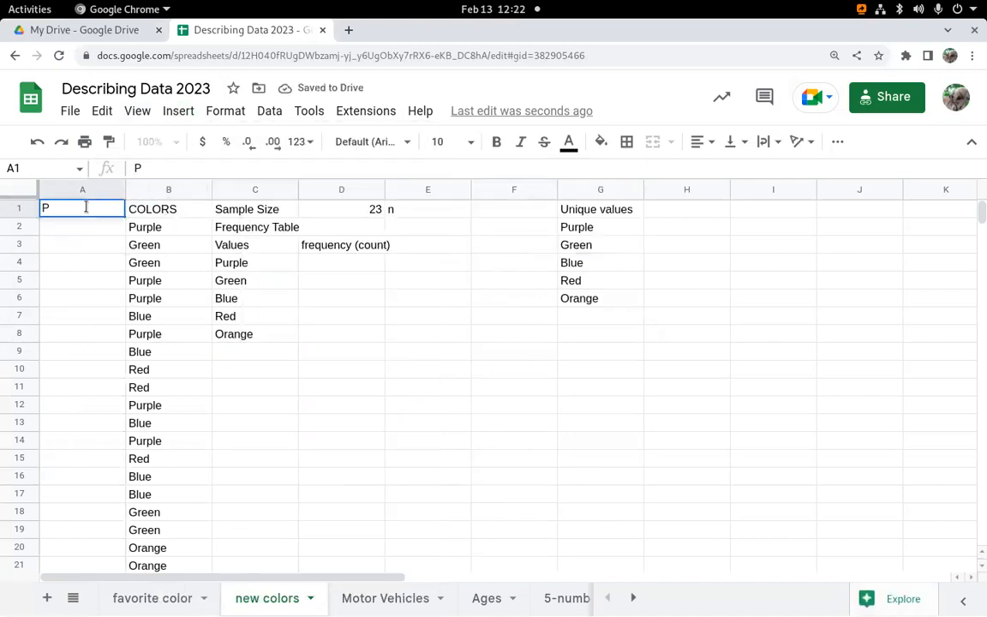
pyautogui.write('urple')
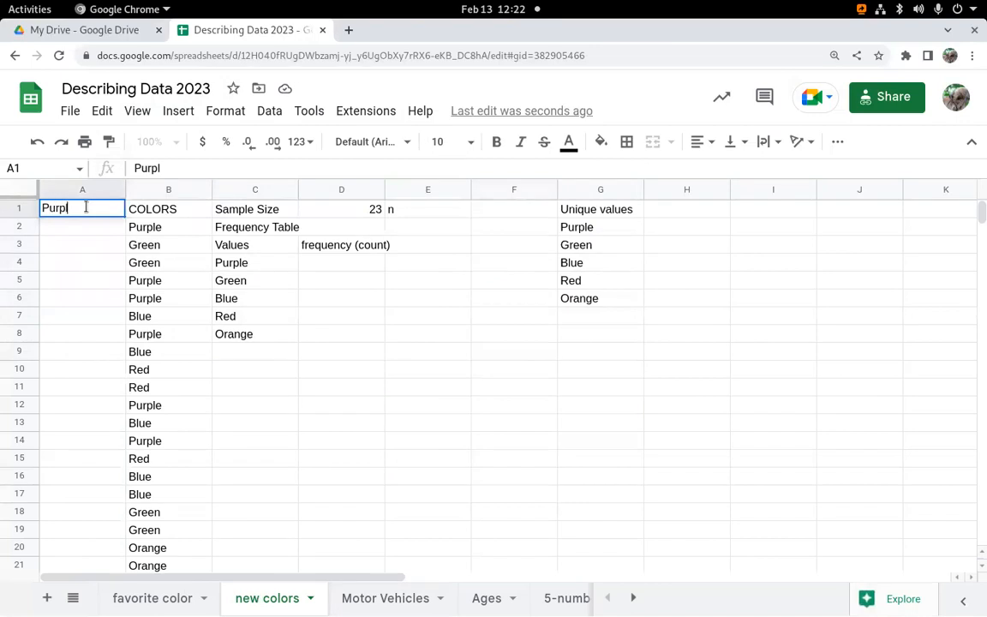
pyautogui.press('BackSpace')
pyautogui.press('BackSpace')
pyautogui.press('BackSpace')
pyautogui.press('BackSpace')
pyautogui.press('BackSpace')
pyautogui.press('BackSpace')
pyautogui.write('Student')
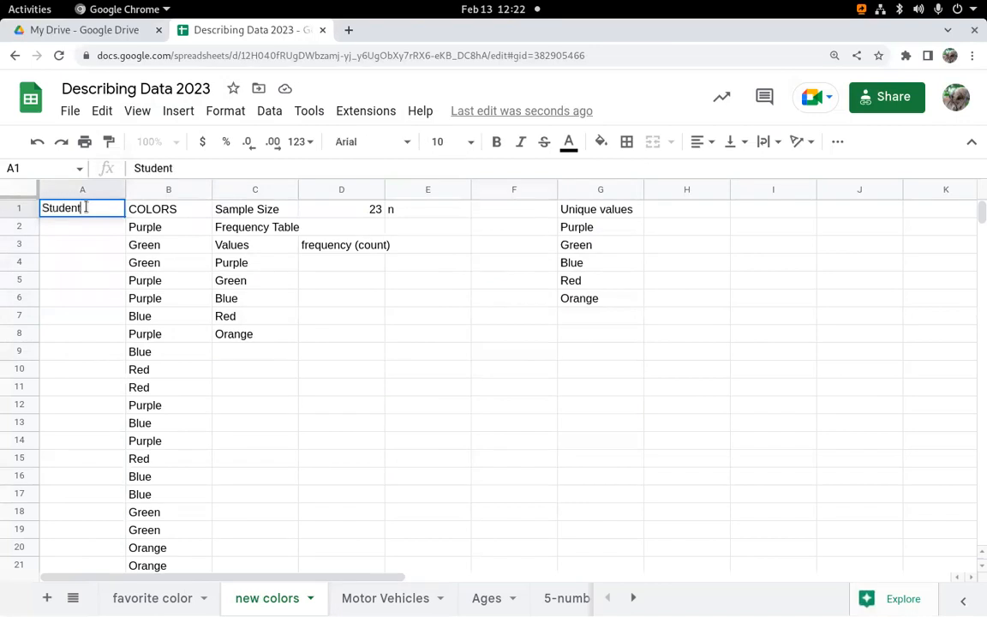
pyautogui.press('Return')
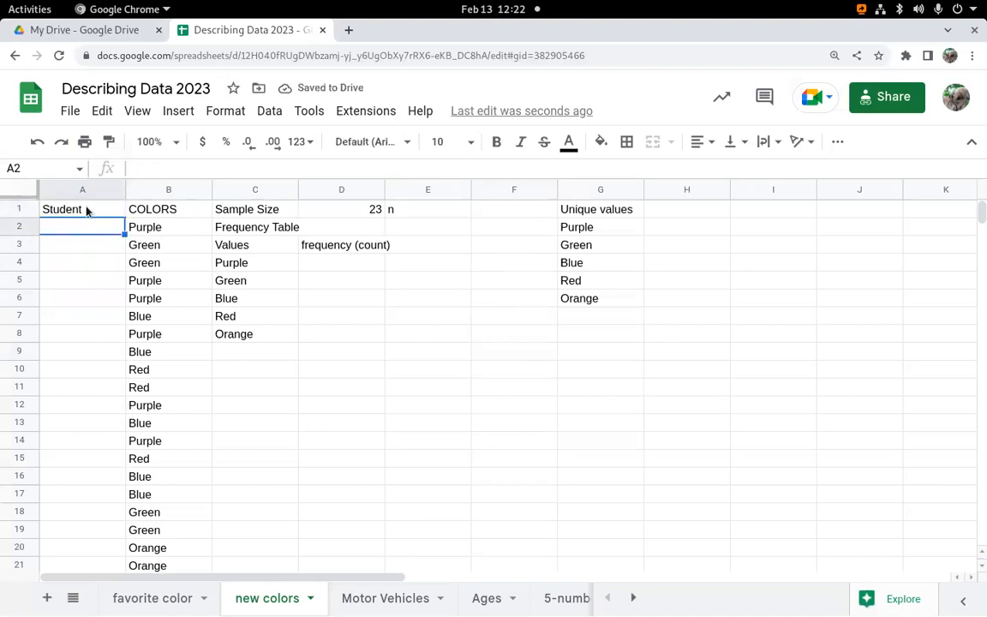
# - Number the students from 1 to 23 in A2:A24 by extending a series started with 1 and 2
pyautogui.write('1')
pyautogui.press('Return')
pyautogui.write('2')
pyautogui.press('Return')
pyautogui.moveTo(94, 229); pyautogui.dragTo(123, 520)
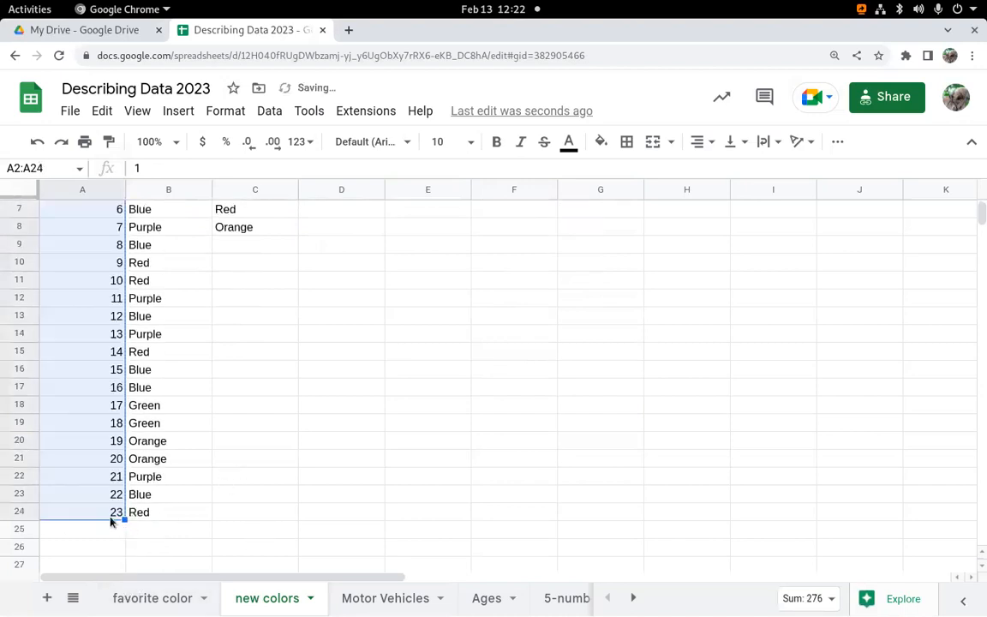
pyautogui.scroll(2, 265, 547)
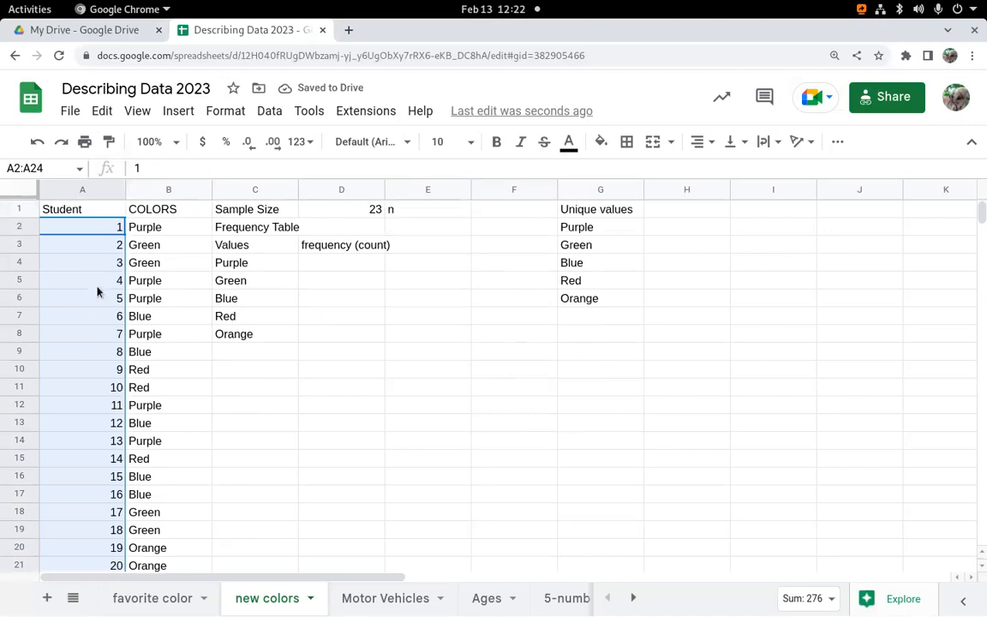
pyautogui.click(99, 283)
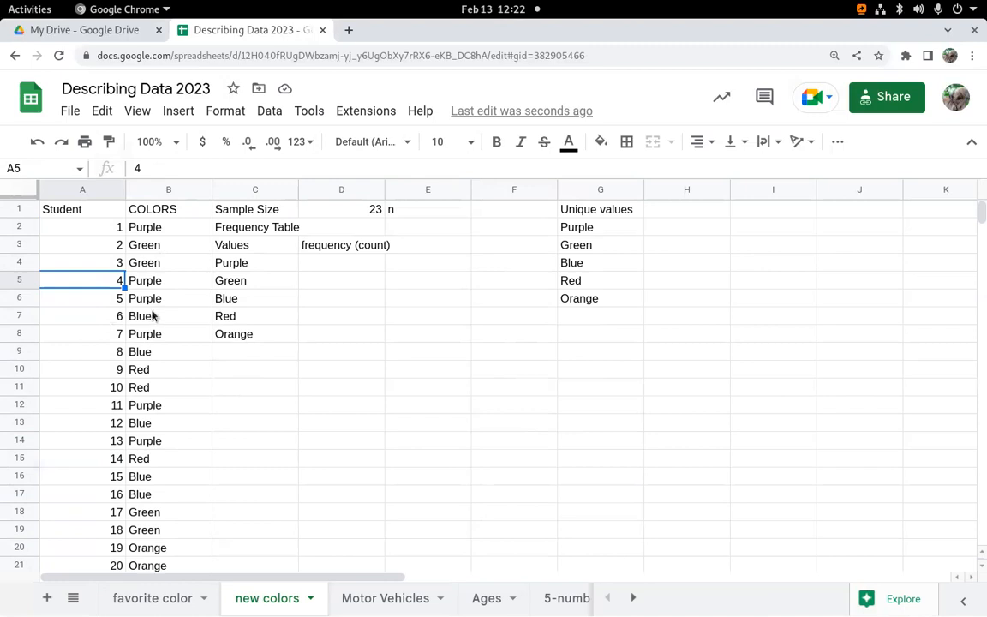
# - Sort A1:B24 by the COLORS column from A to Z, treating the first row as a header
pyautogui.click(154, 214)
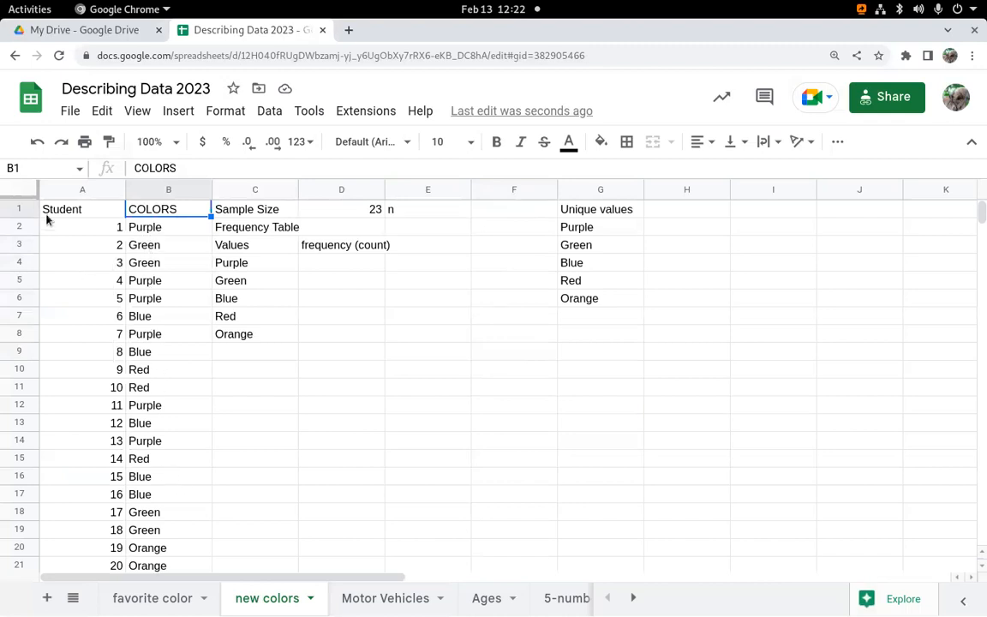
pyautogui.moveTo(59, 212); pyautogui.dragTo(165, 476)
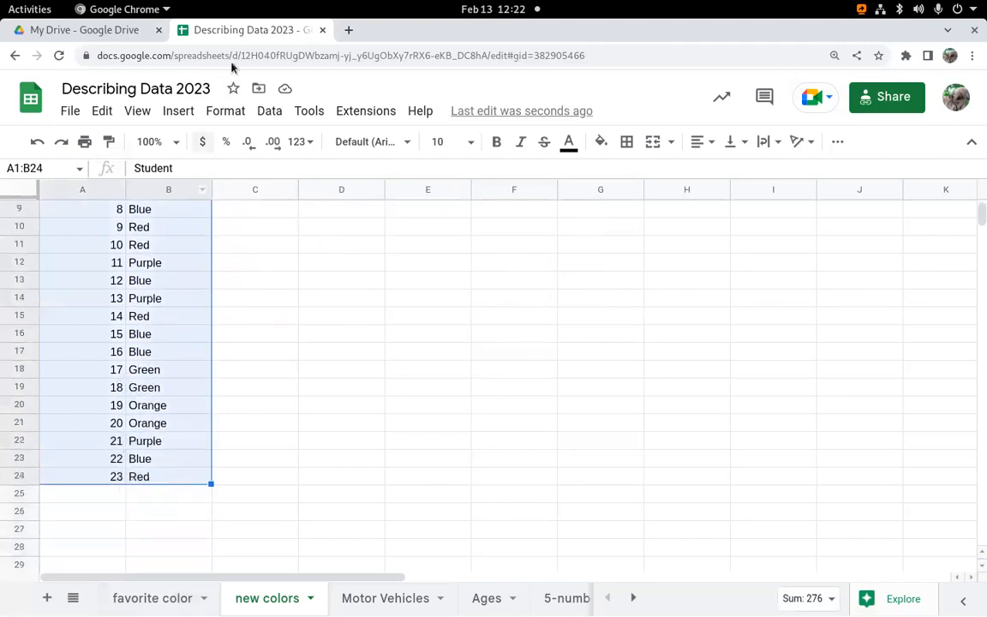
pyautogui.click(266, 112)
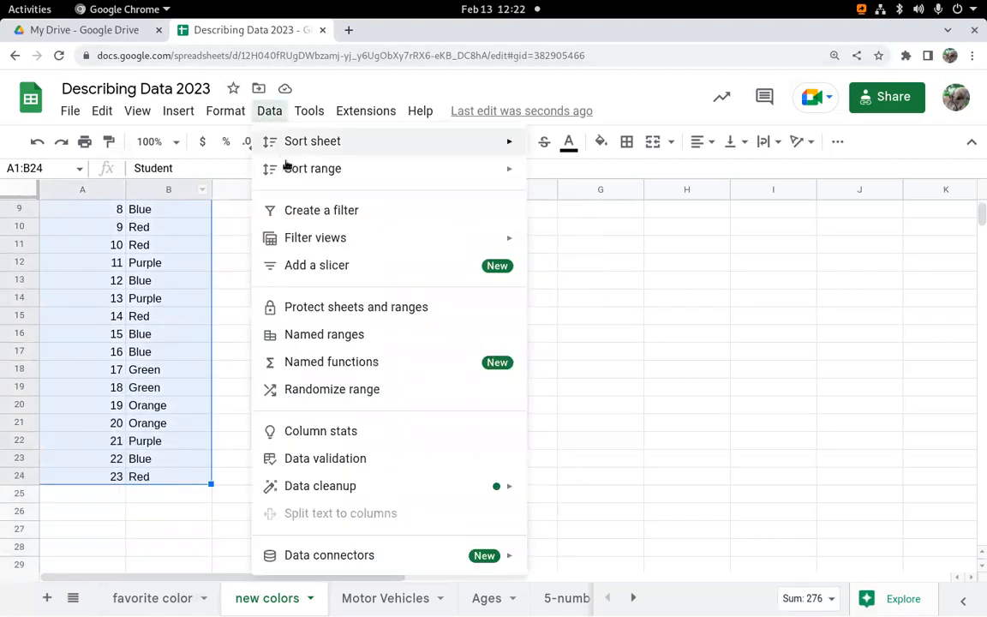
pyautogui.moveTo(290, 170)
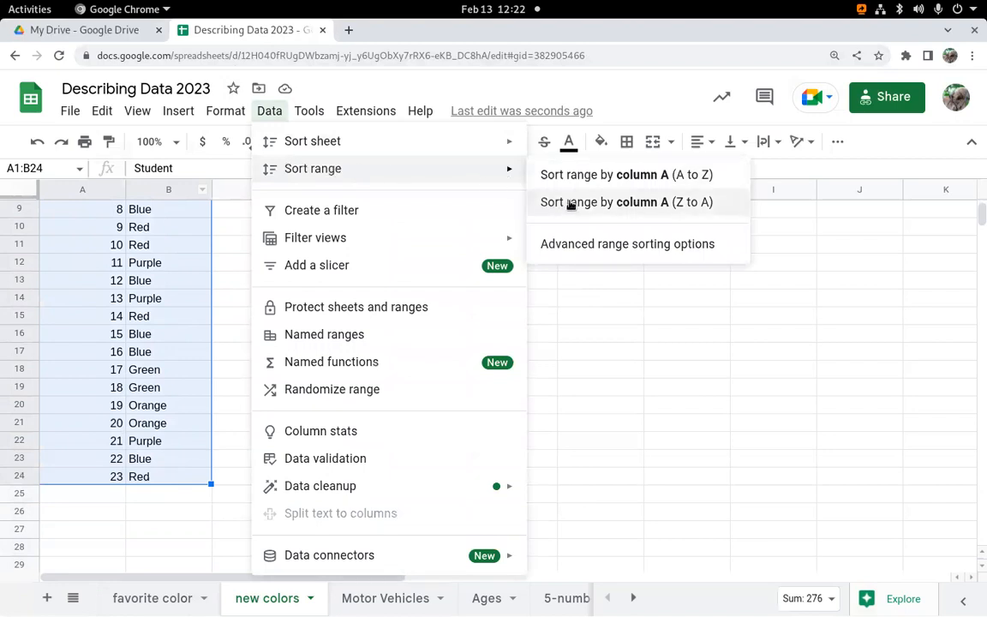
pyautogui.click(575, 245)
pyautogui.click(303, 278)
pyautogui.click(378, 325)
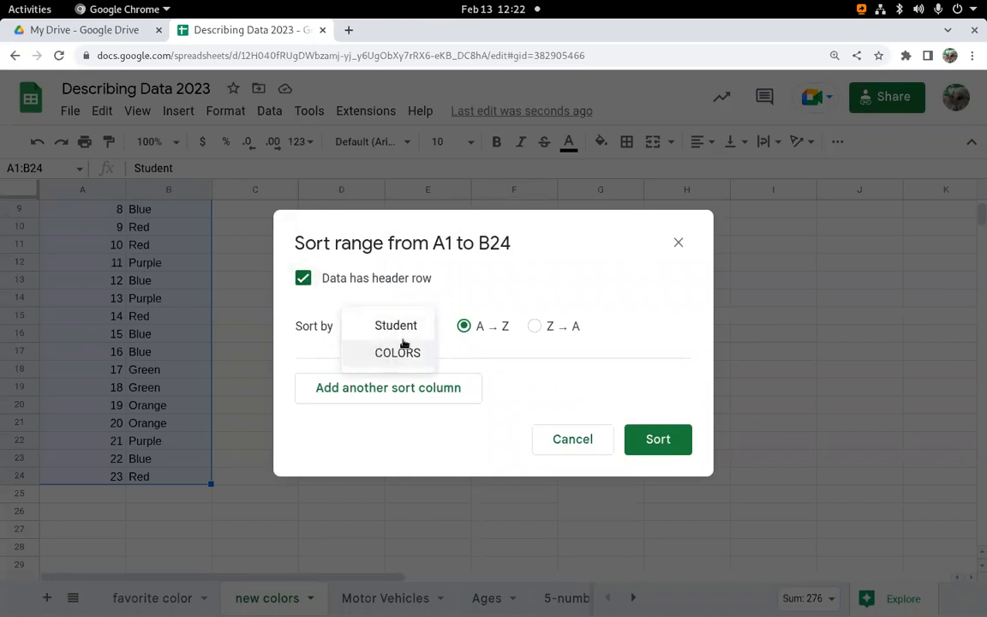
pyautogui.click(395, 353)
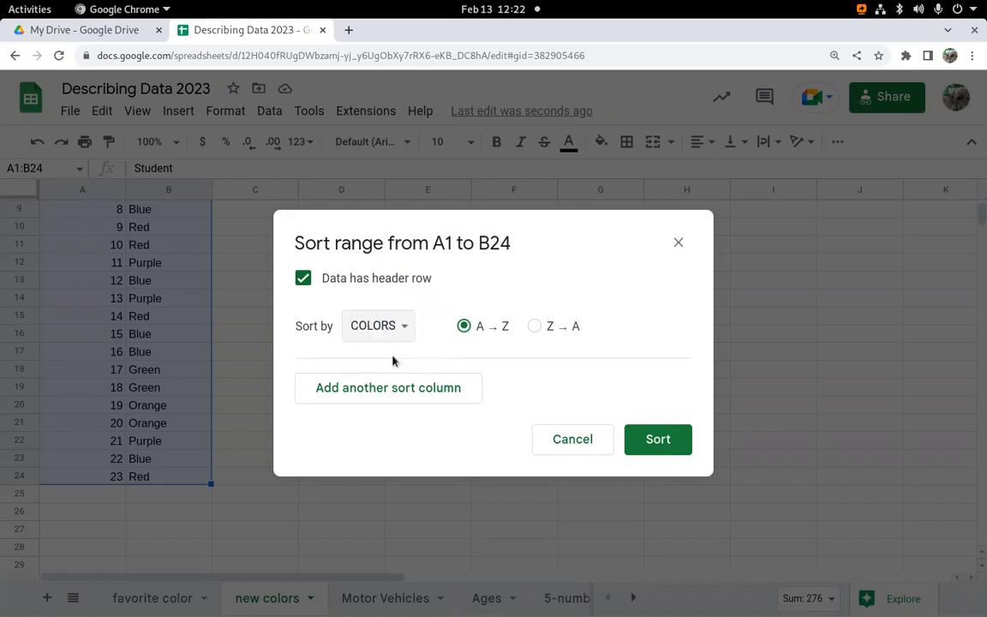
pyautogui.click(652, 445)
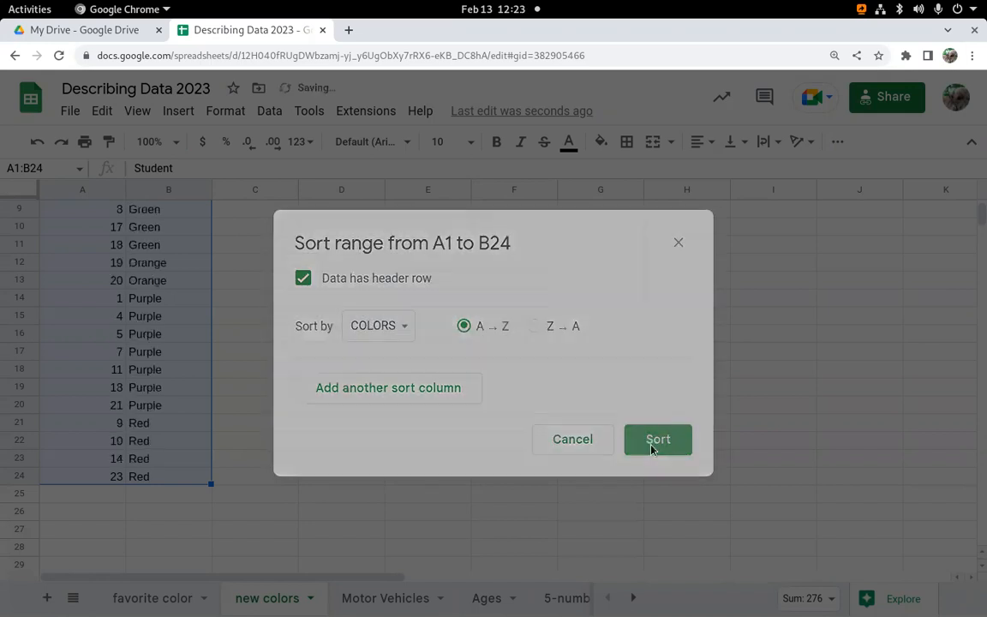
pyautogui.scroll(3, 356, 423)
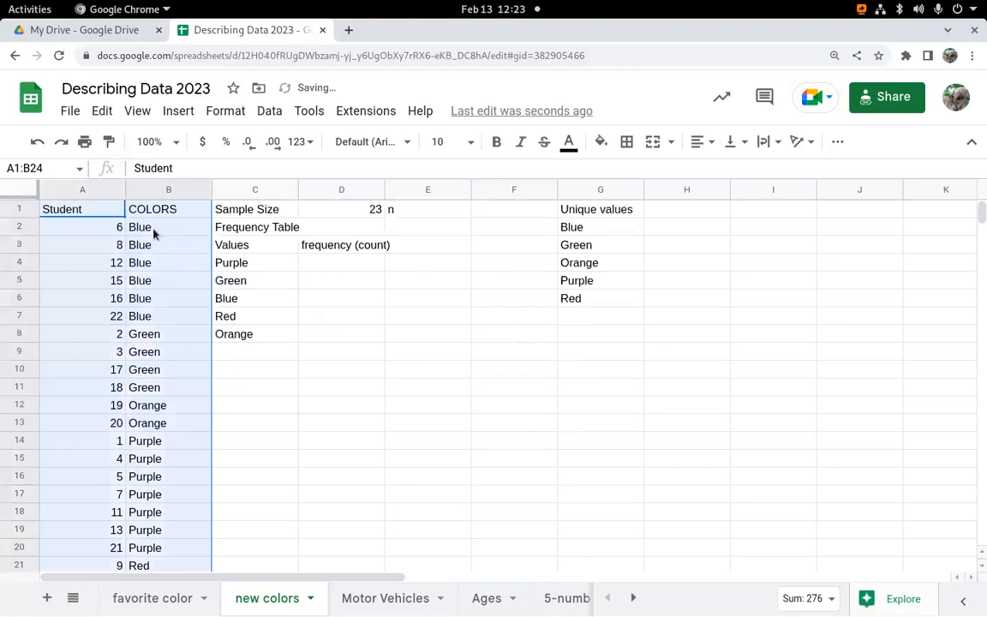
pyautogui.scroll(-3, 167, 425)
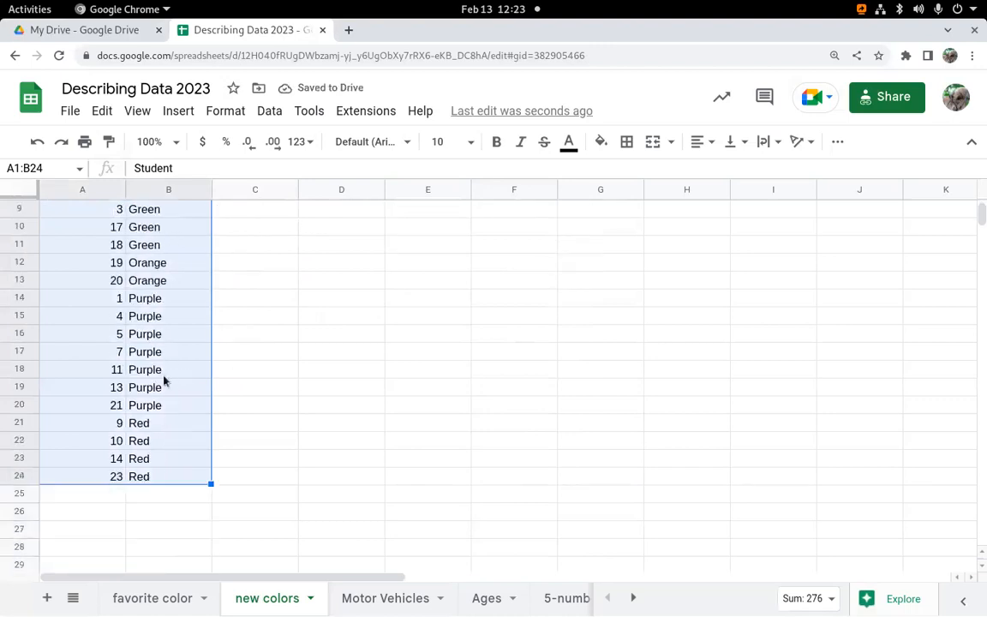
pyautogui.scroll(3, 368, 460)
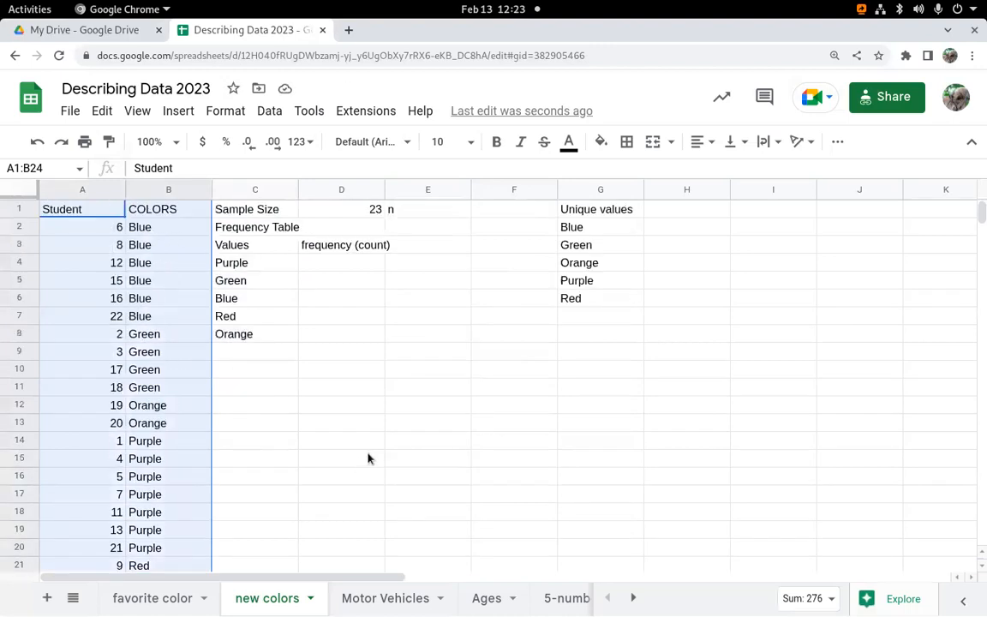
# - Count the Blue entries in the sorted COLORS column and enter the frequency 6 in D6
pyautogui.click(335, 264)
pyautogui.moveTo(150, 229); pyautogui.dragTo(154, 315)
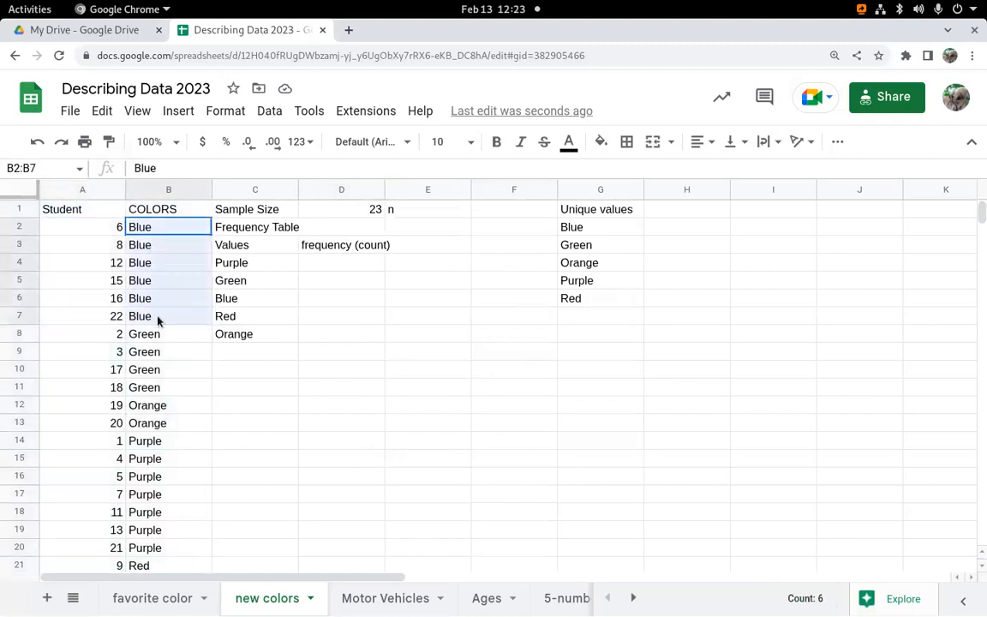
pyautogui.click(344, 267)
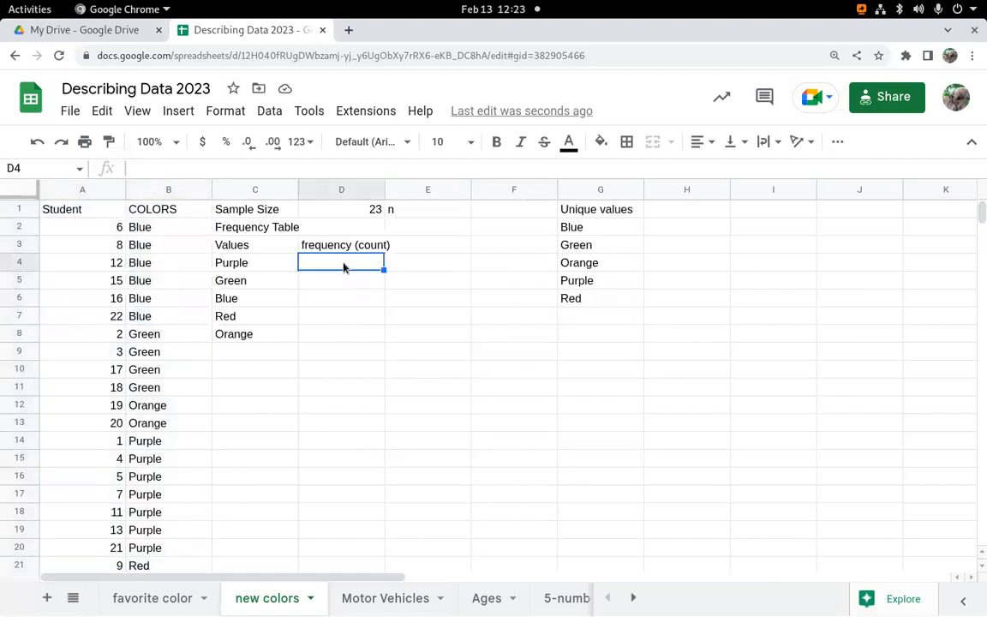
pyautogui.click(327, 305)
pyautogui.write('6')
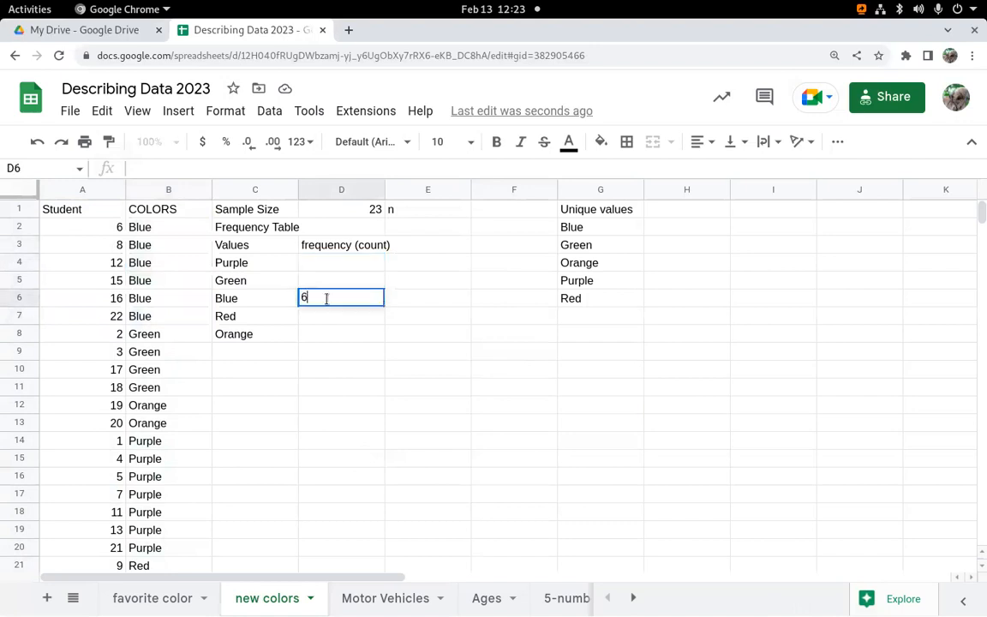
# - Count the Green entries in B8:B11 and enter the frequency 4 in D5
pyautogui.click(150, 341)
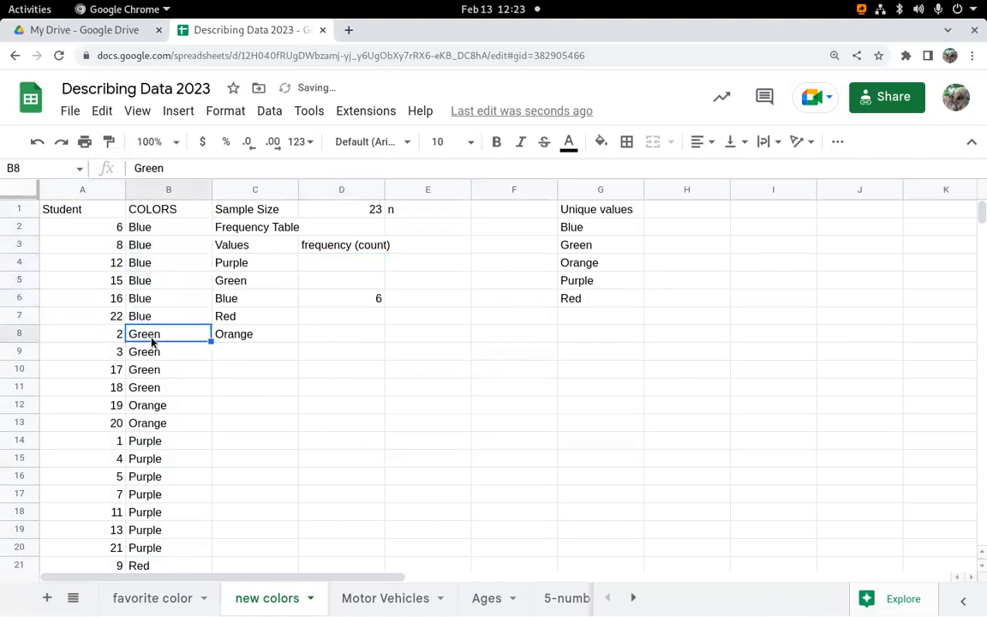
pyautogui.moveTo(153, 344); pyautogui.dragTo(157, 394)
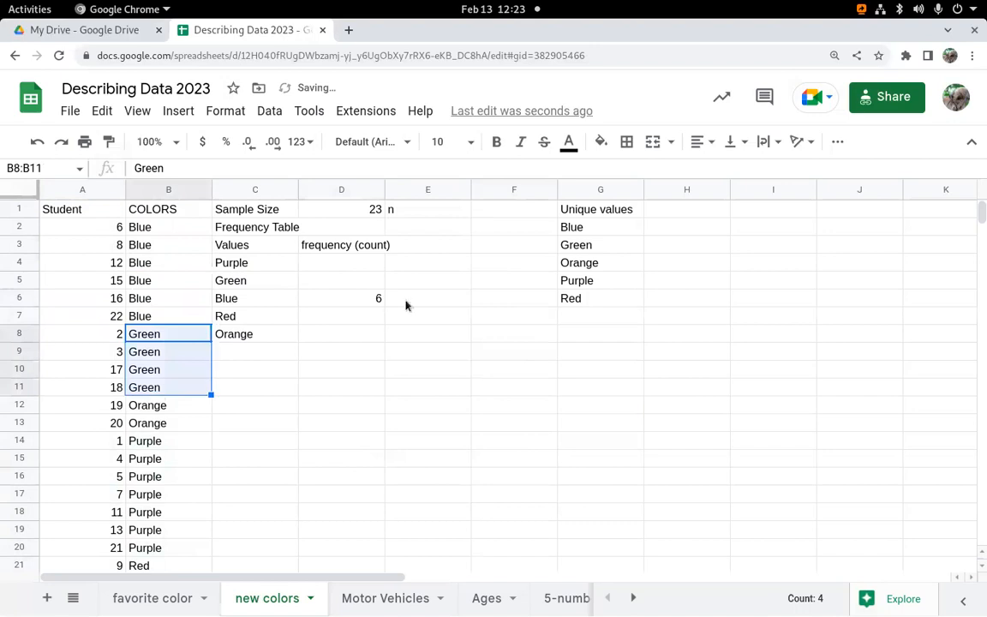
pyautogui.click(332, 283)
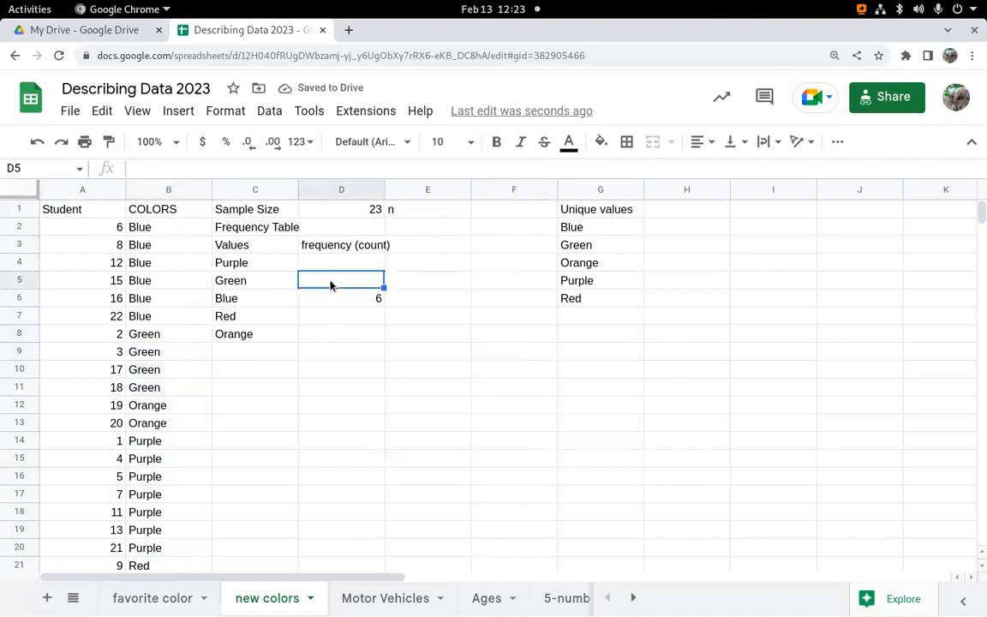
pyautogui.write('4')
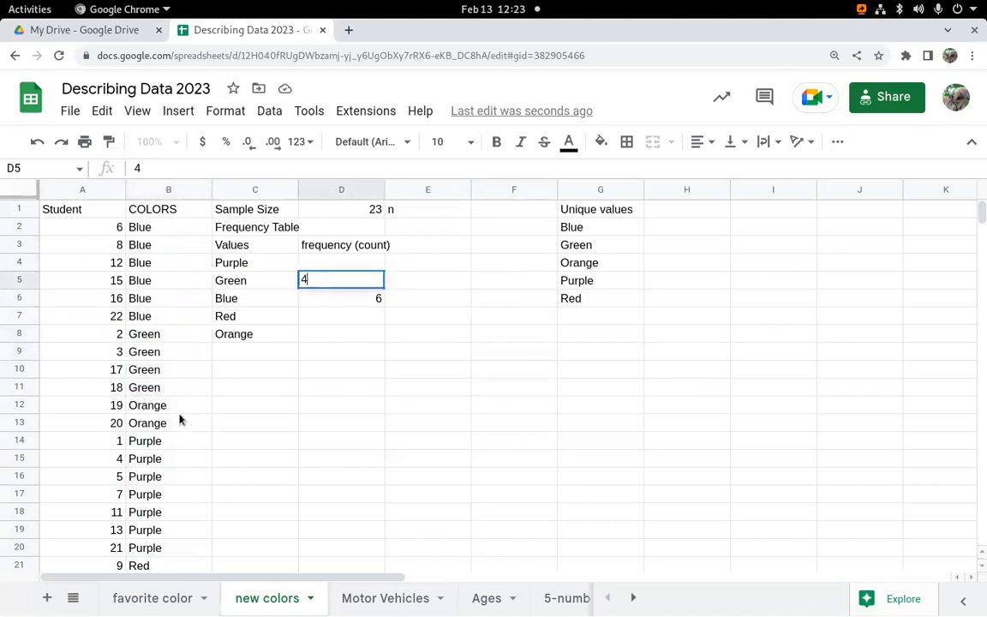
# - Count the Orange and Purple entries, entering 2 for Orange in D8 and 7 for Purple in D4
pyautogui.moveTo(177, 409); pyautogui.dragTo(175, 429)
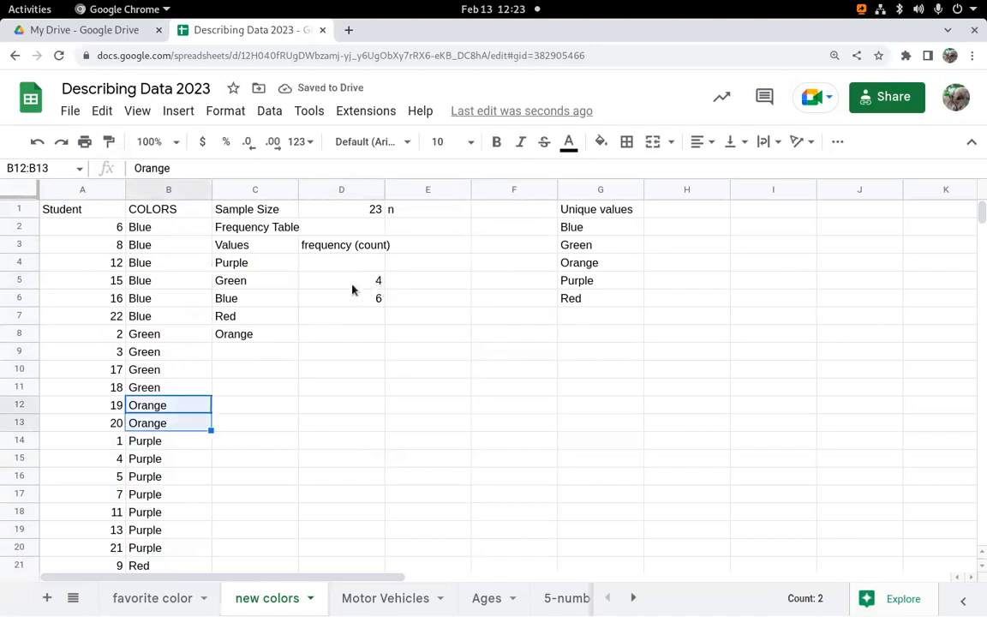
pyautogui.click(351, 334)
pyautogui.write('2')
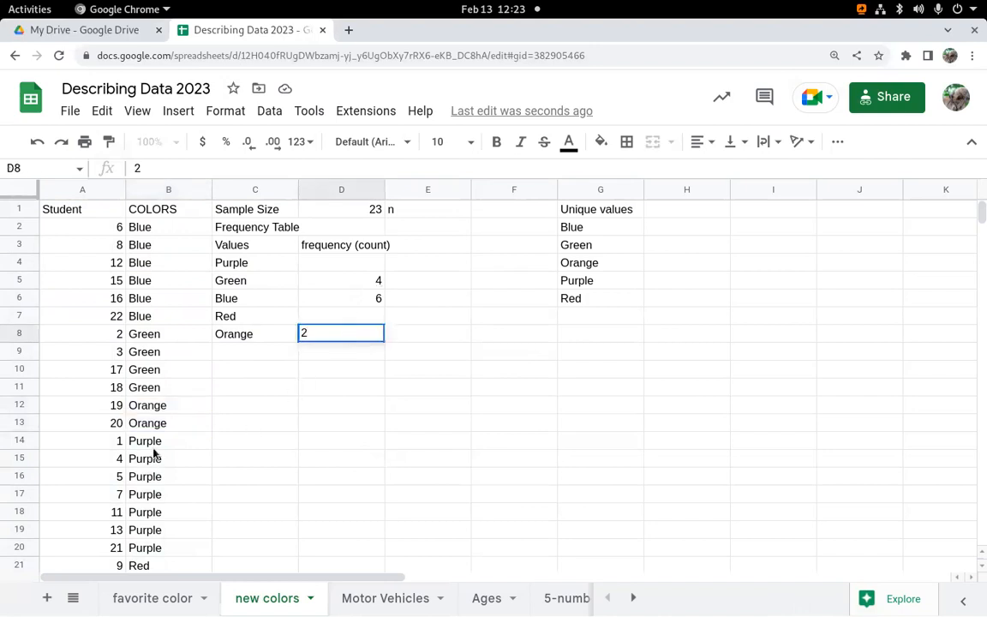
pyautogui.moveTo(154, 441); pyautogui.dragTo(163, 546)
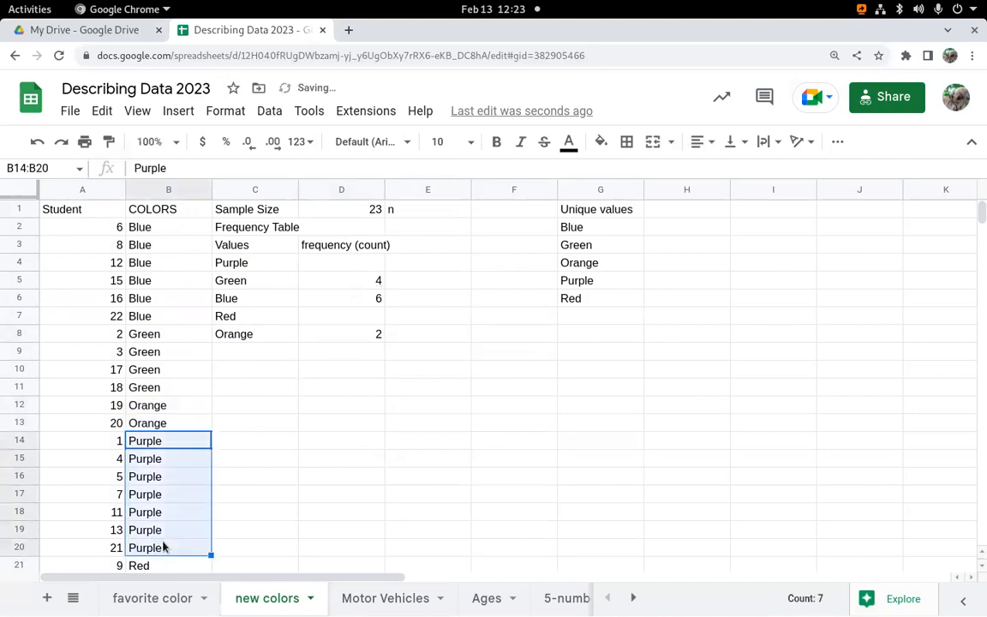
pyautogui.click(348, 262)
pyautogui.write('7')
# - Count the Red entries at the end of the COLORS column and enter the frequency 4 in D7
pyautogui.scroll(-4, 158, 412)
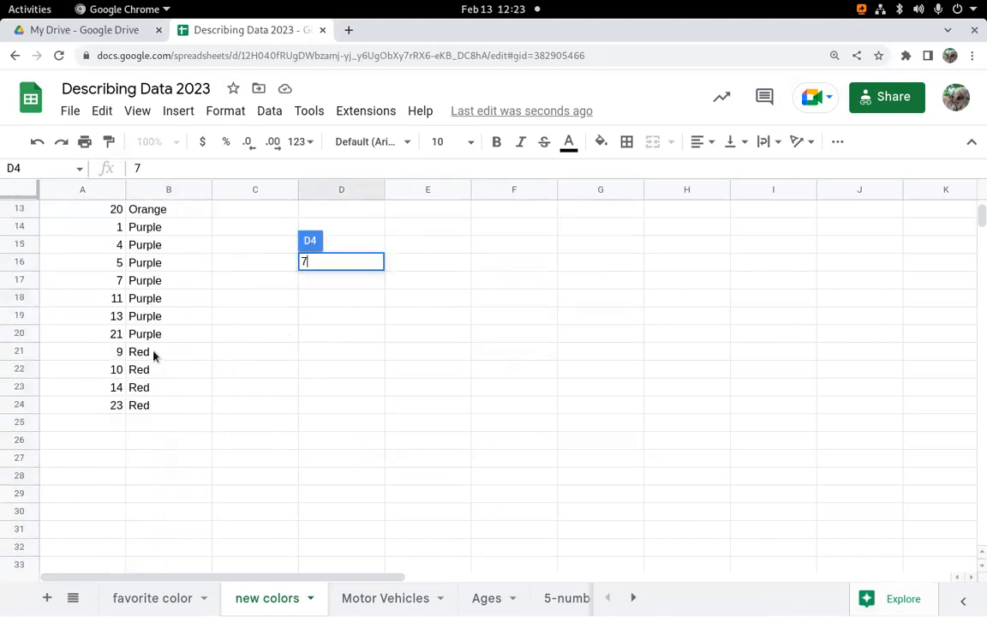
pyautogui.moveTo(154, 352); pyautogui.dragTo(159, 389)
pyautogui.scroll(4, 355, 406)
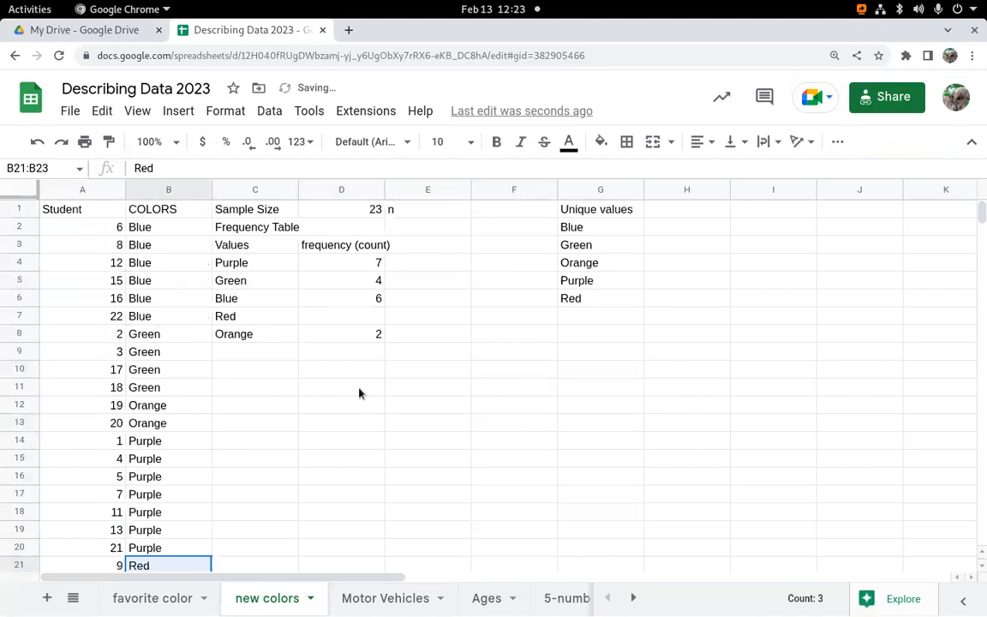
pyautogui.click(375, 317)
pyautogui.write('4')
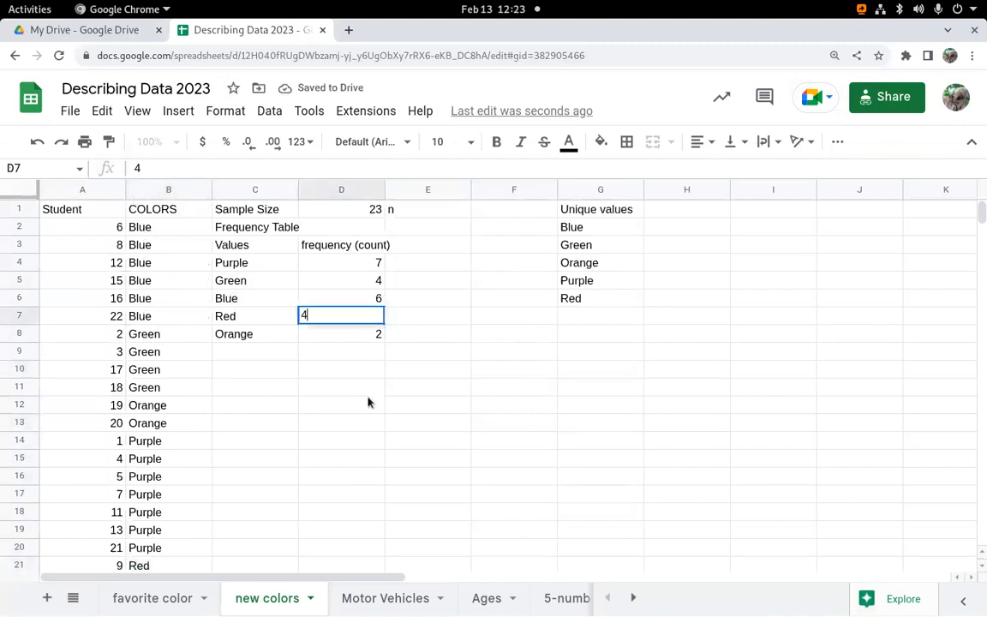
pyautogui.click(368, 403)
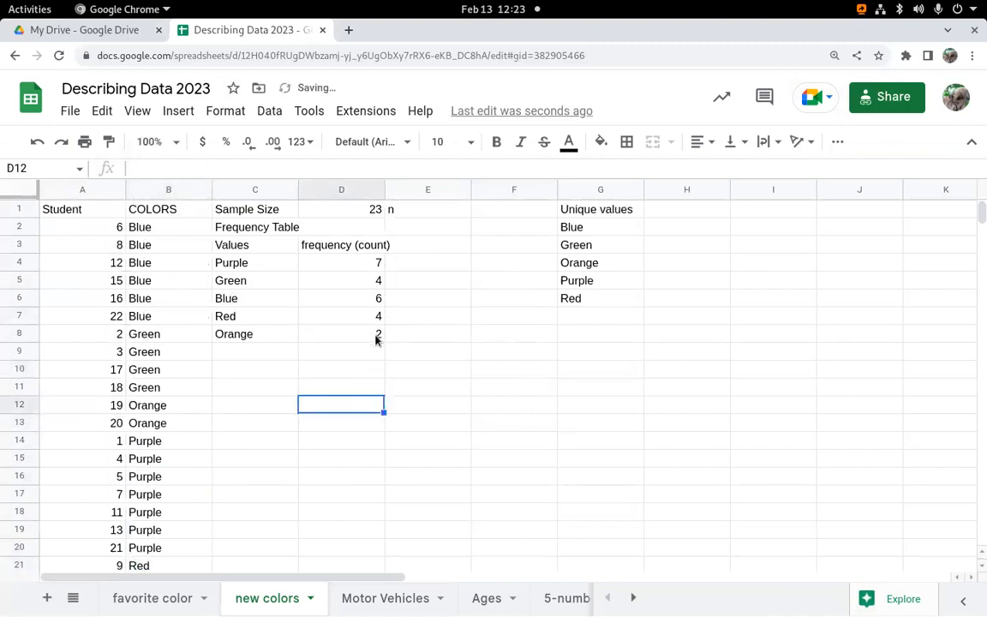
# - Enter the label "Total" in C10 below the frequency table
pyautogui.click(349, 373)
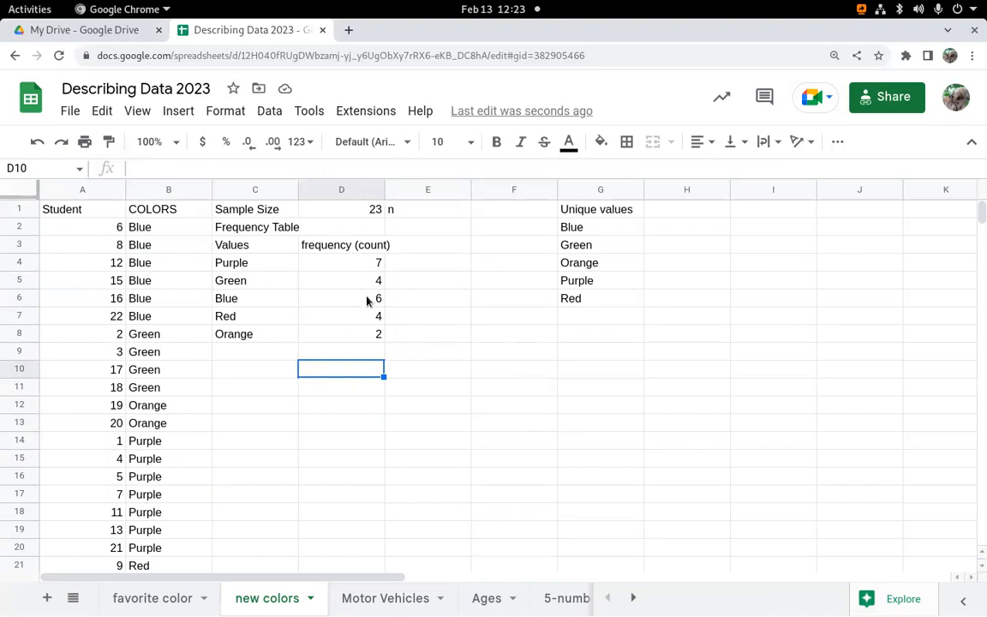
pyautogui.click(268, 369)
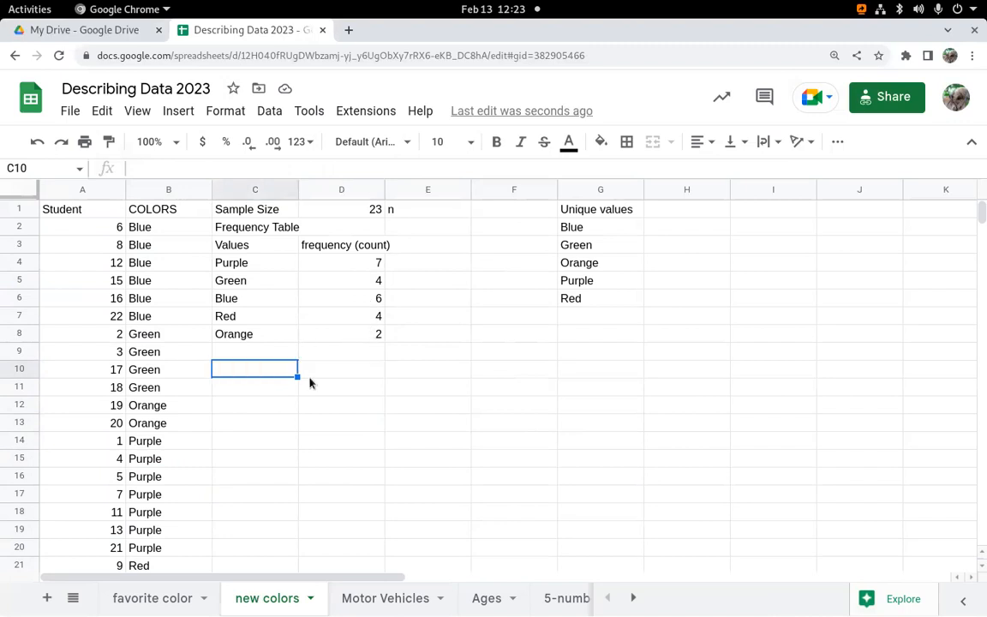
pyautogui.write('Ttoal')
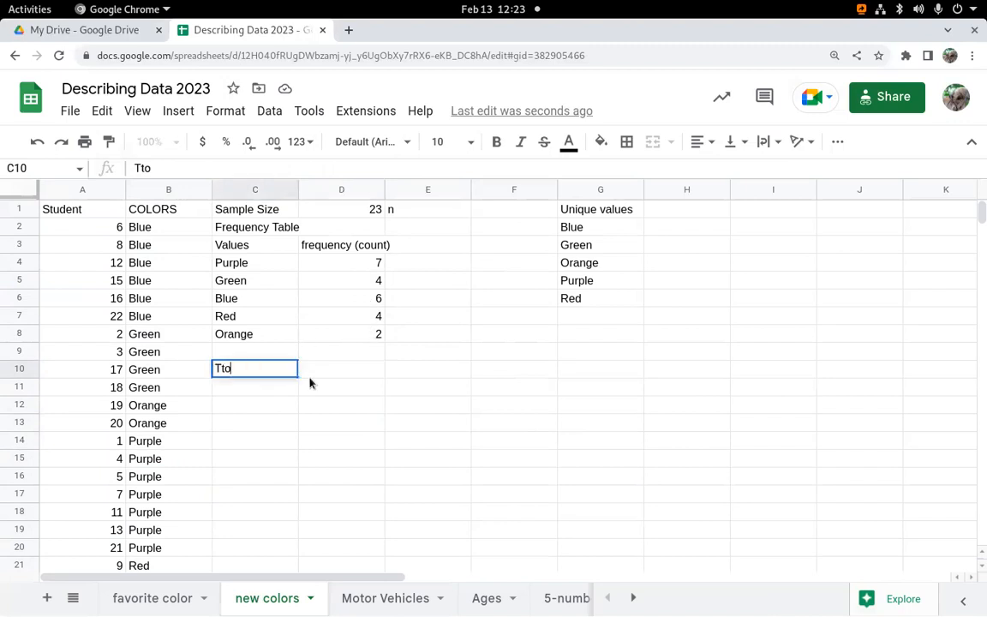
pyautogui.press('BackSpace')
pyautogui.press('BackSpace')
pyautogui.press('BackSpace')
pyautogui.write('otal')
pyautogui.press('Tab')
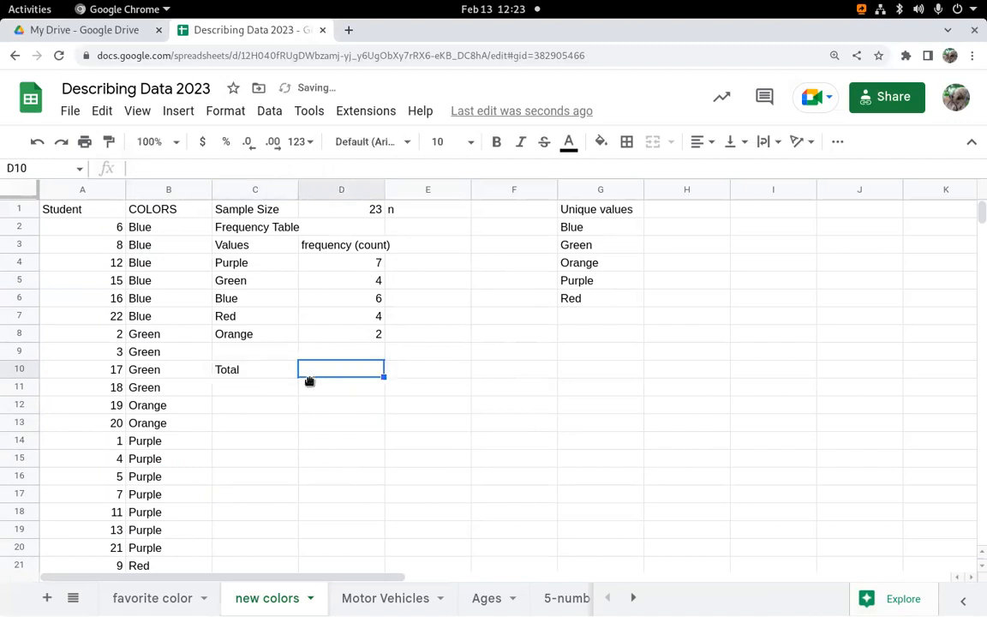
# - Sum the frequencies with =sum(D4:D8) in D10 and dismiss the autofill suggestion
pyautogui.write('=su')
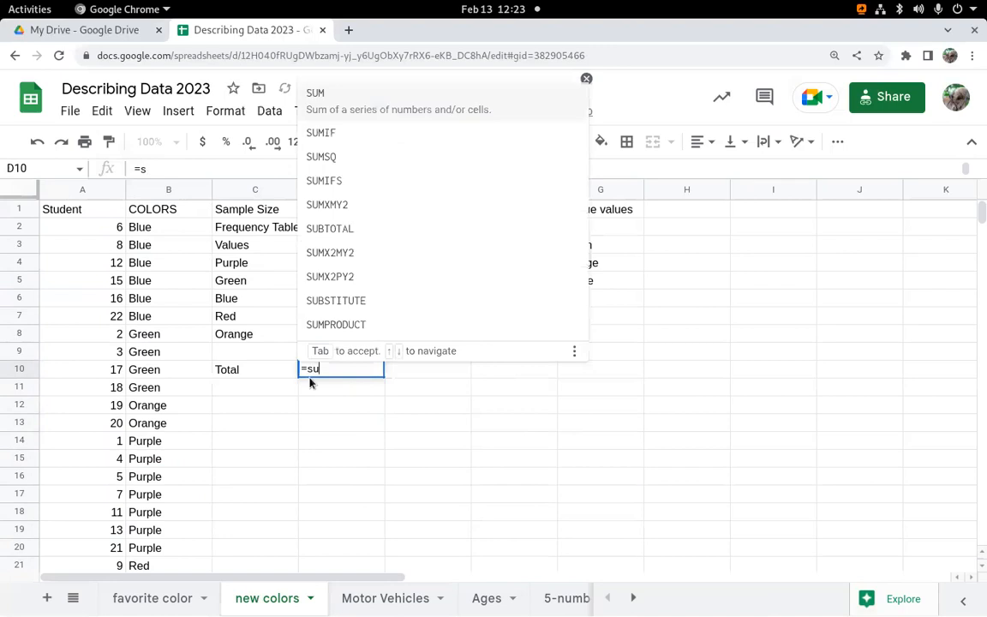
pyautogui.write('m(')
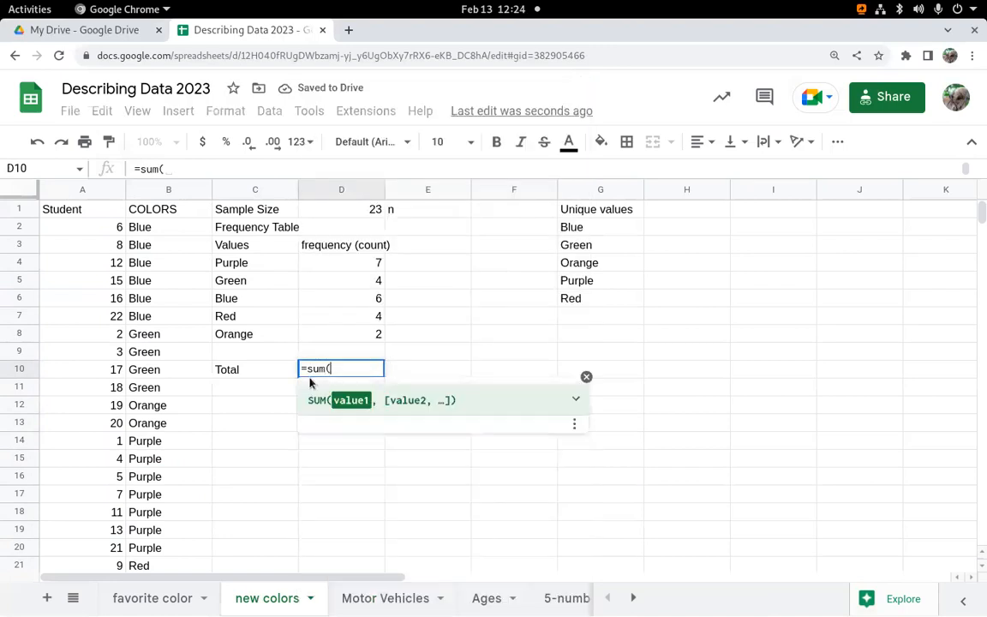
pyautogui.moveTo(380, 269); pyautogui.dragTo(380, 345)
pyautogui.press('Return')
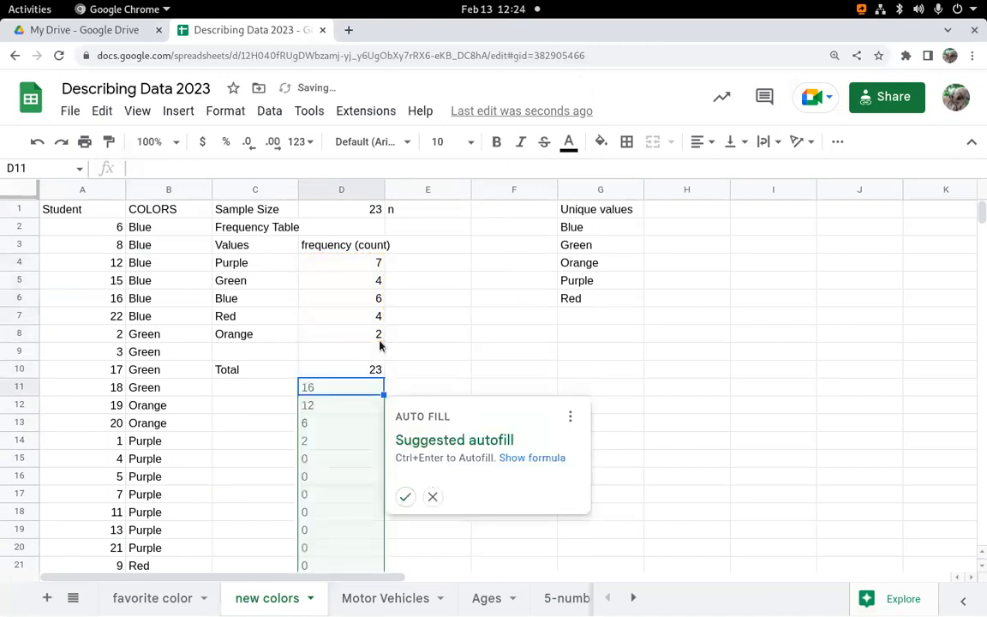
pyautogui.click(434, 498)
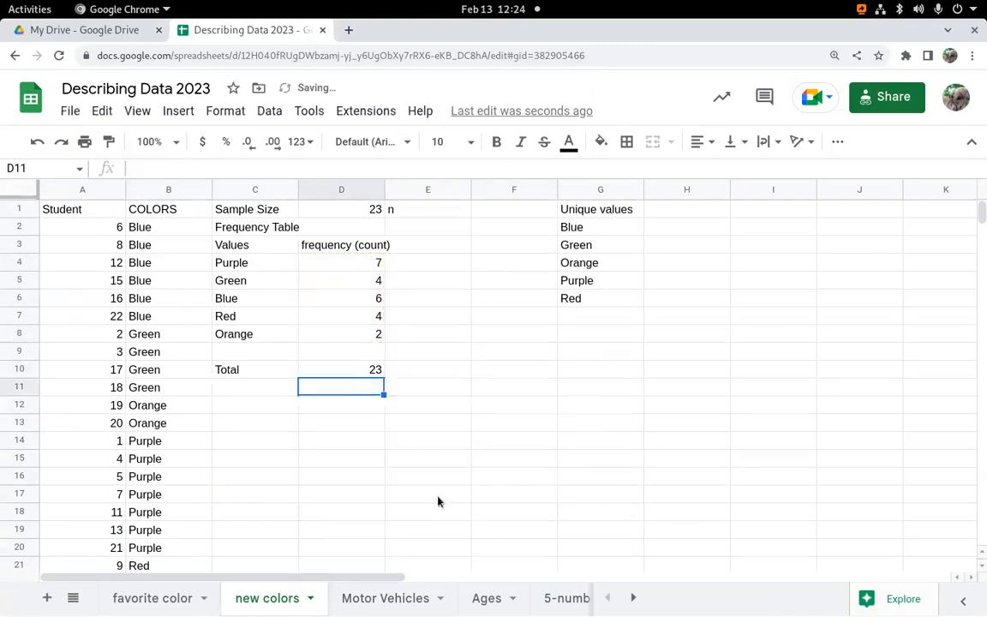
# - Check the total in D10 against the sample size and review the Blue and Green frequencies
pyautogui.click(371, 369)
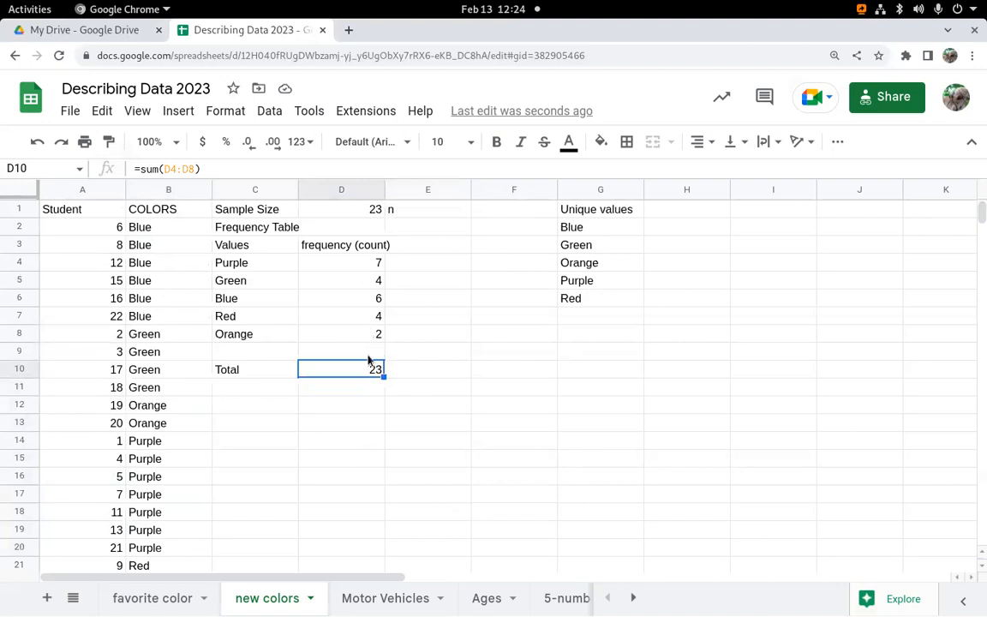
pyautogui.click(370, 300)
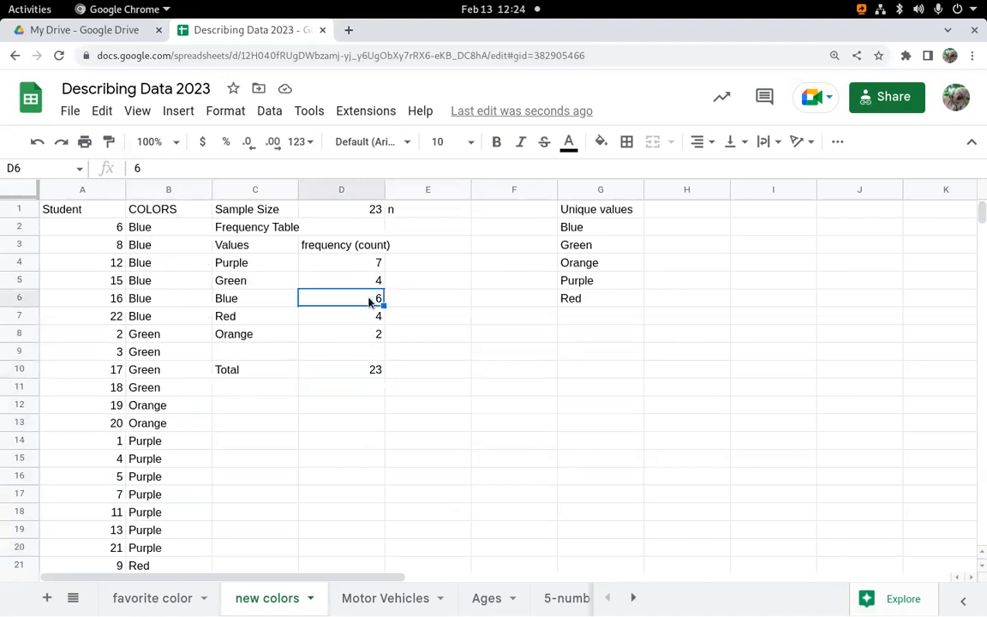
pyautogui.click(370, 285)
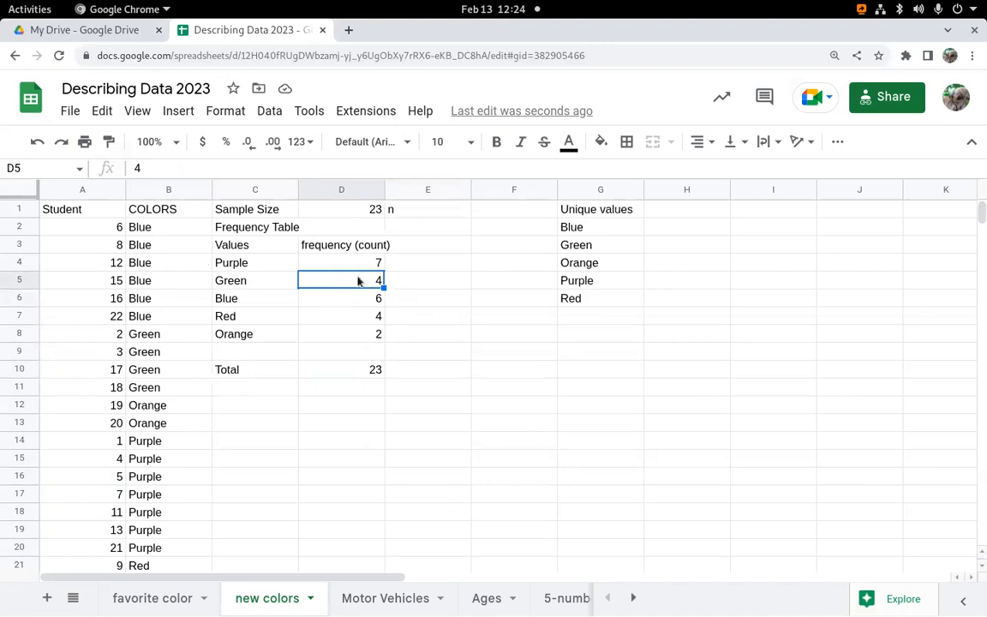
# - Clear the frequencies in D4:D8 and count the Purple entries in D4 with =COUNTIF(B2:B24,"=purple")
pyautogui.moveTo(356, 262); pyautogui.dragTo(363, 337)
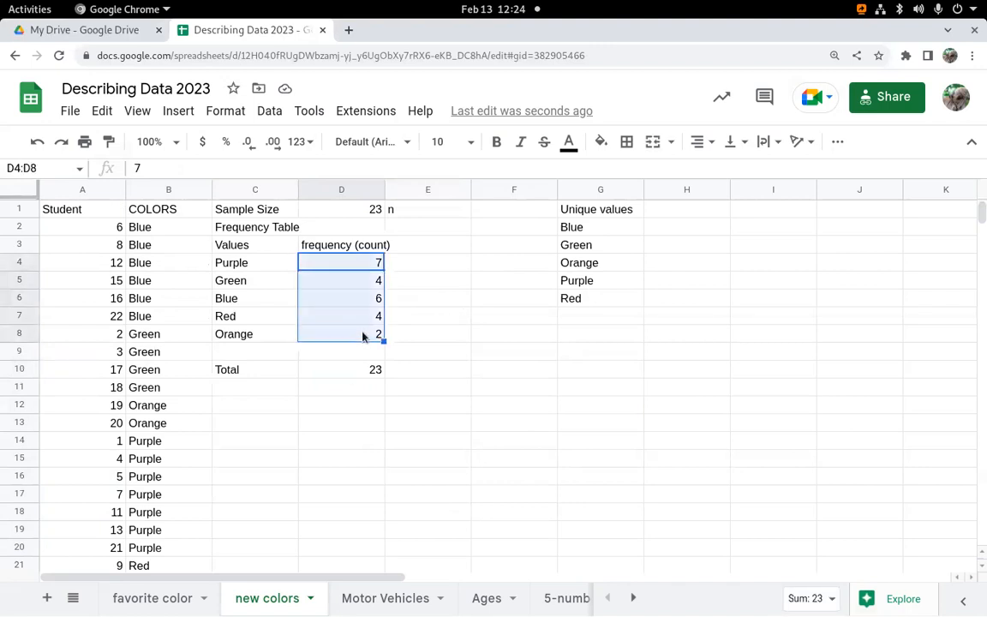
pyautogui.press('Delete')
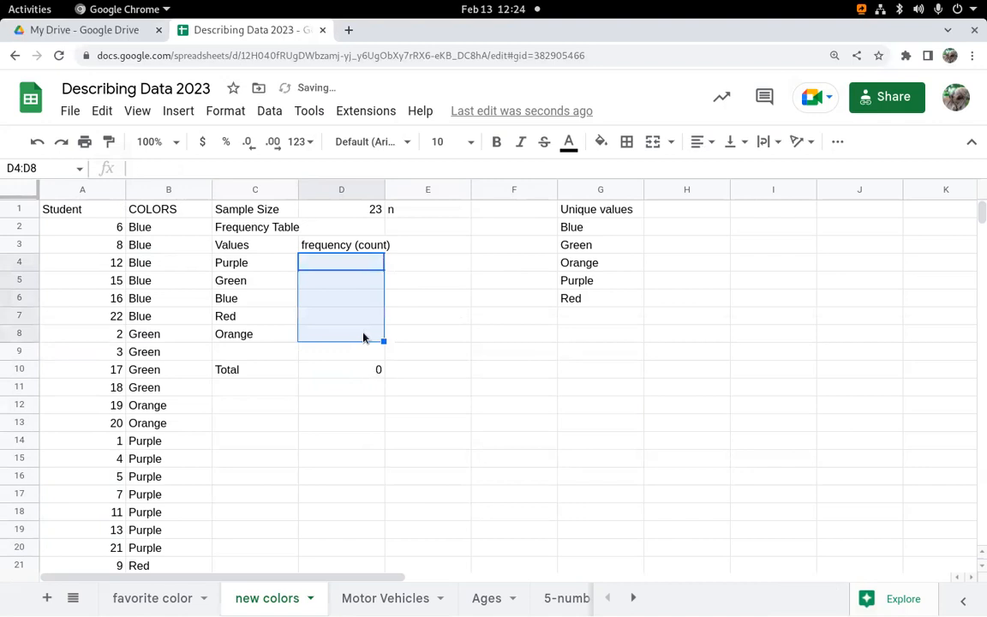
pyautogui.write('=con')
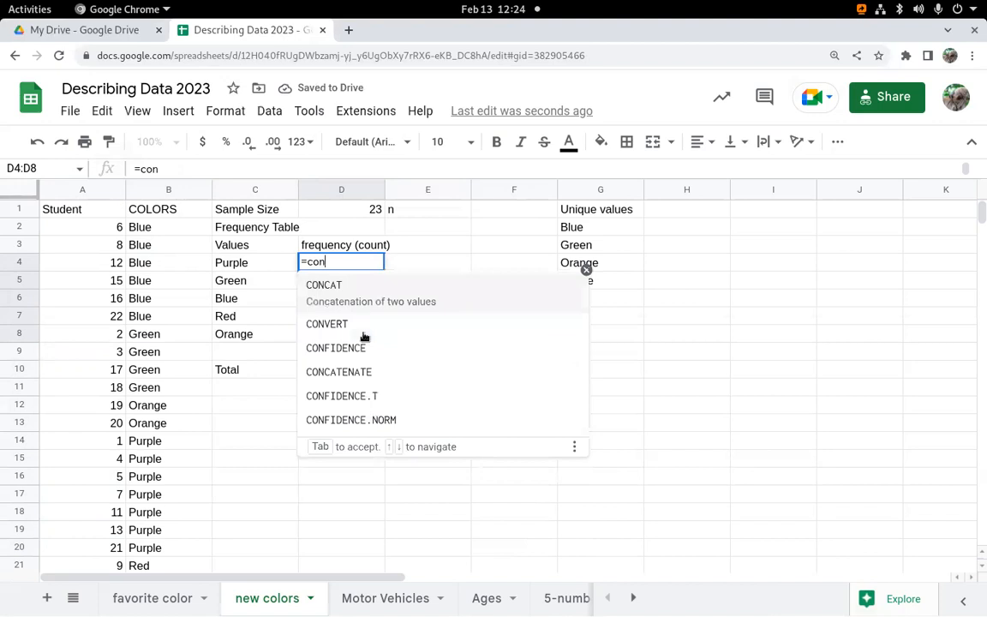
pyautogui.press('BackSpace')
pyautogui.write('u')
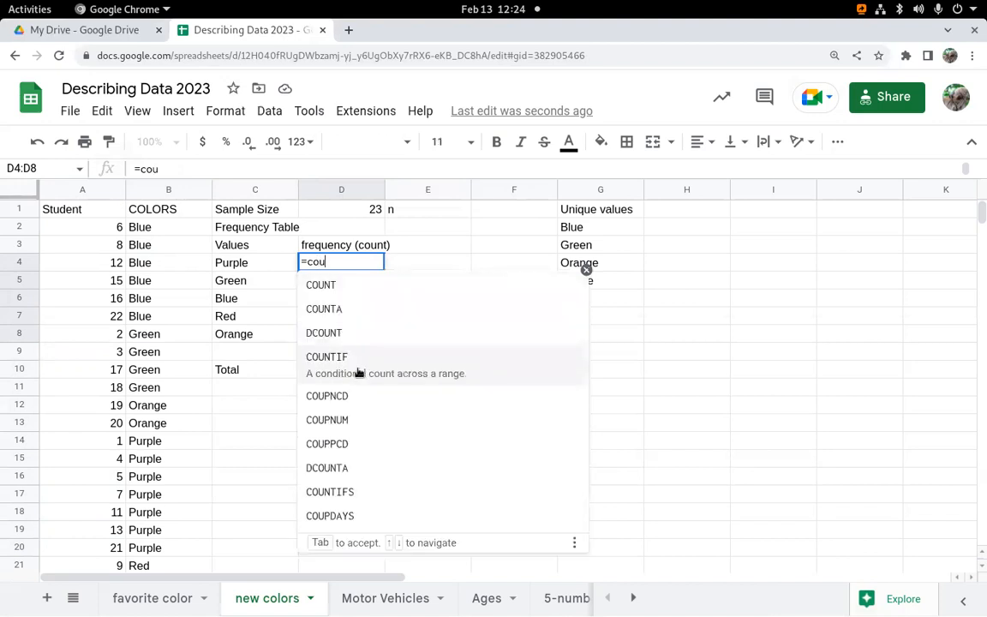
pyautogui.click(358, 373)
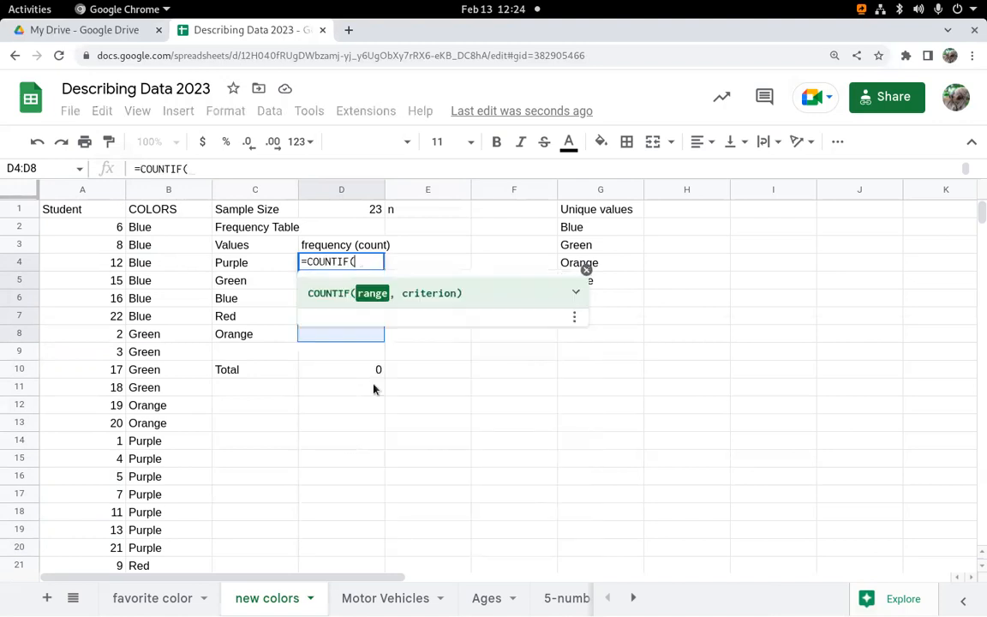
pyautogui.moveTo(136, 228); pyautogui.dragTo(154, 498)
pyautogui.write(',')
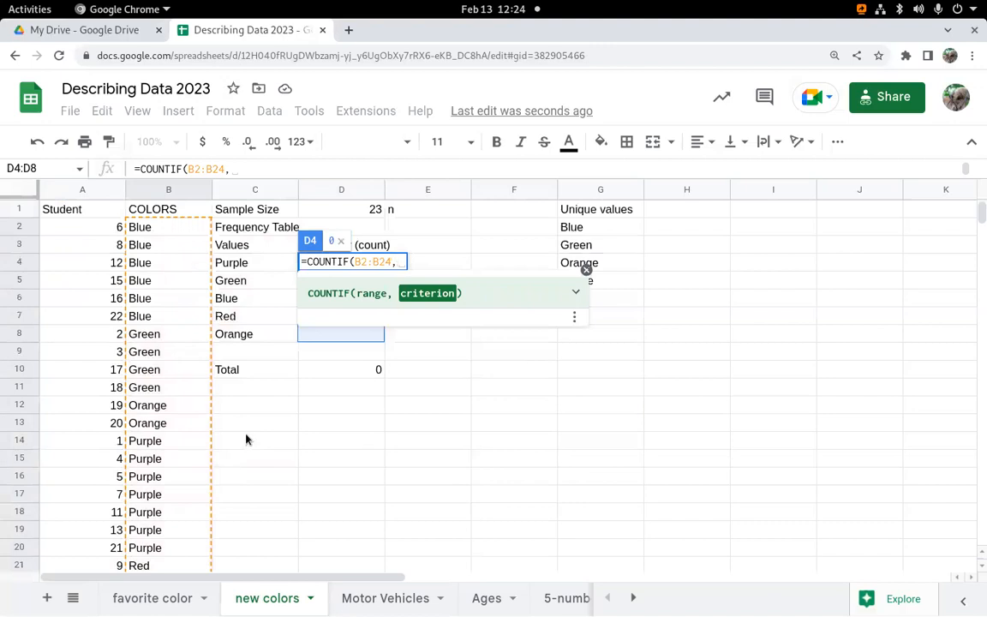
pyautogui.write('"')
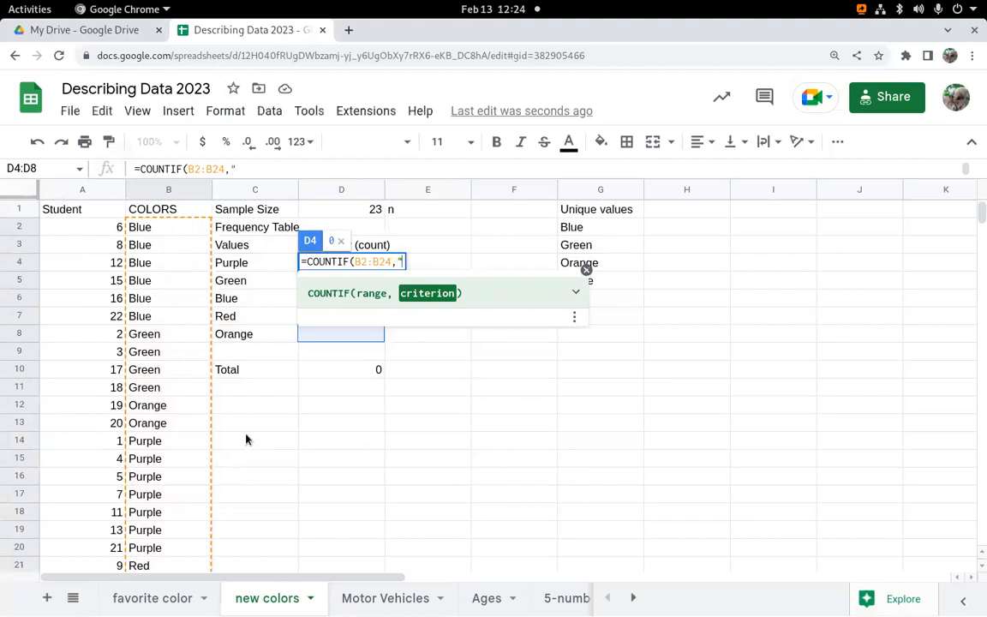
pyautogui.write('=')
pyautogui.write('pur')
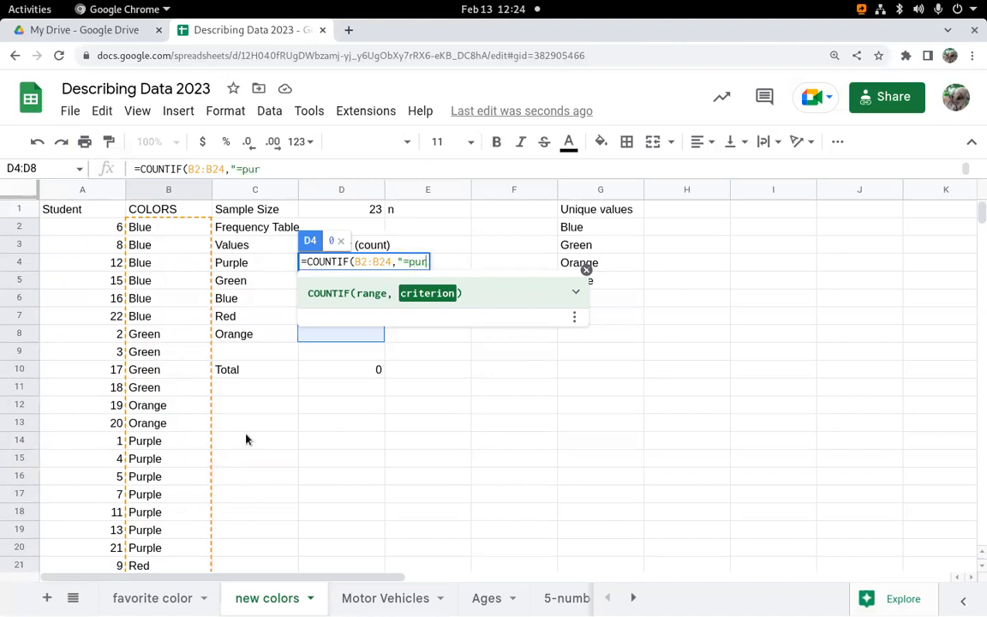
pyautogui.write('ple")')
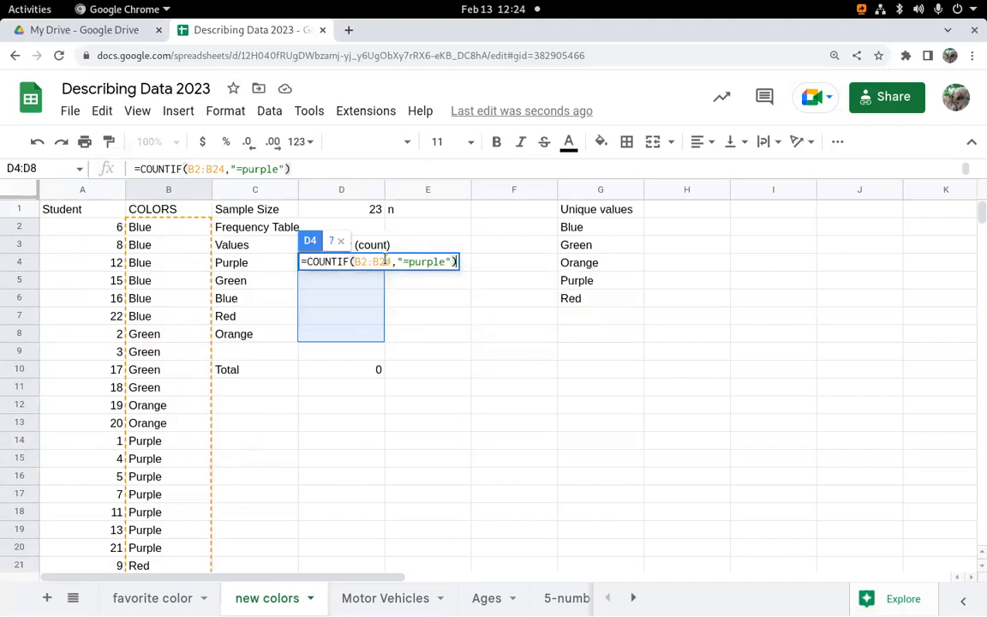
pyautogui.press('Return')
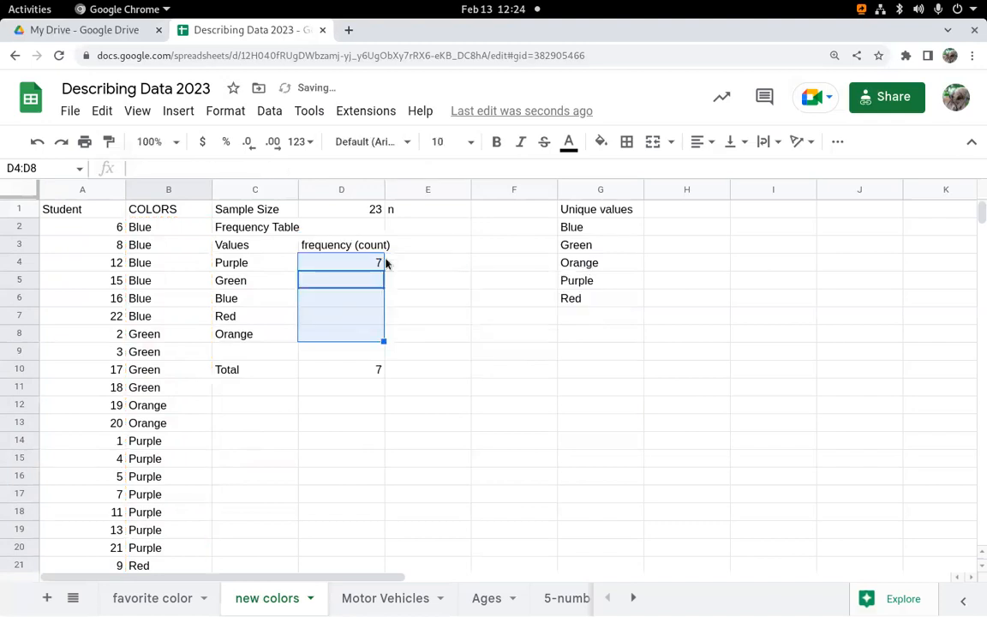
# - Review the range and criterion of the COUNTIF formula in D4
pyautogui.click(382, 264)
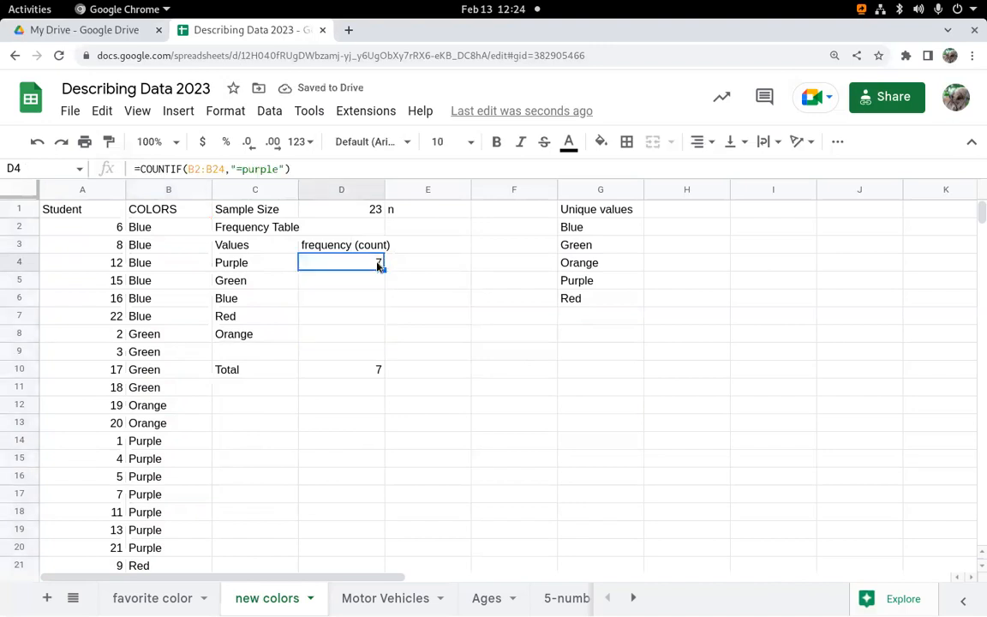
pyautogui.doubleClick(377, 260)
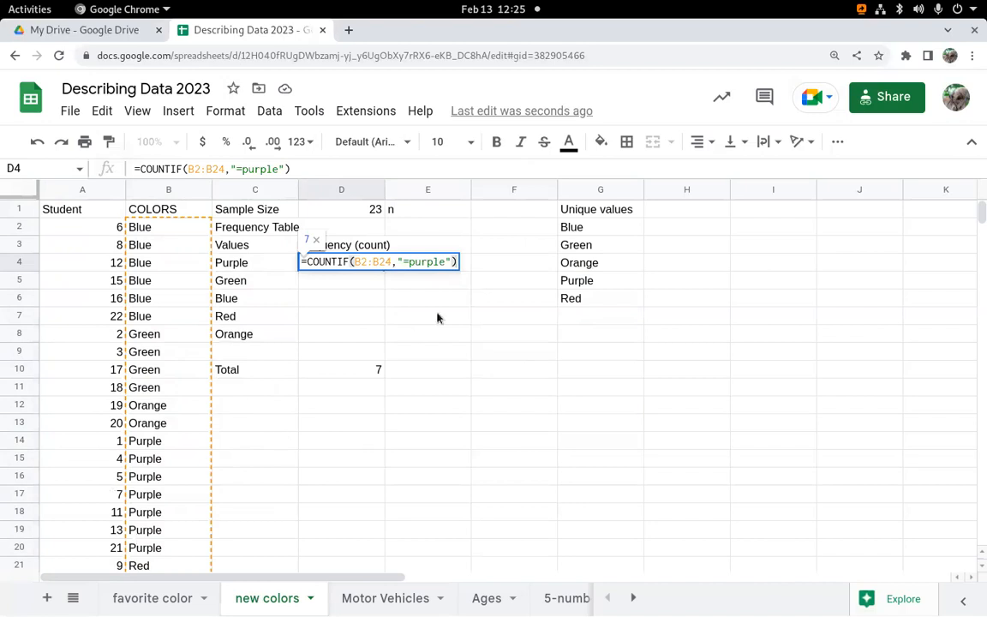
pyautogui.click(433, 263)
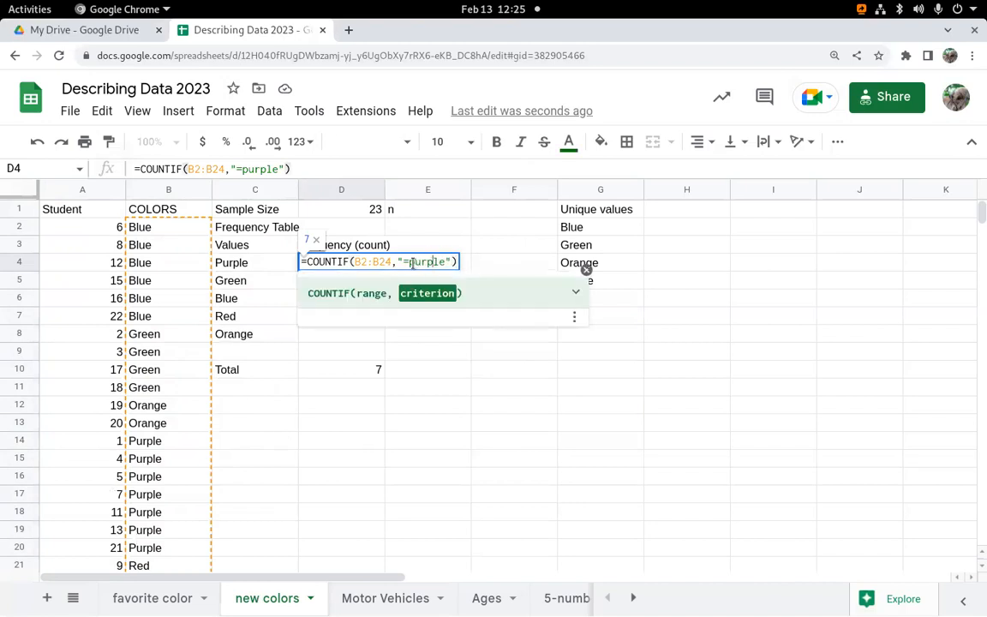
pyautogui.press('Return')
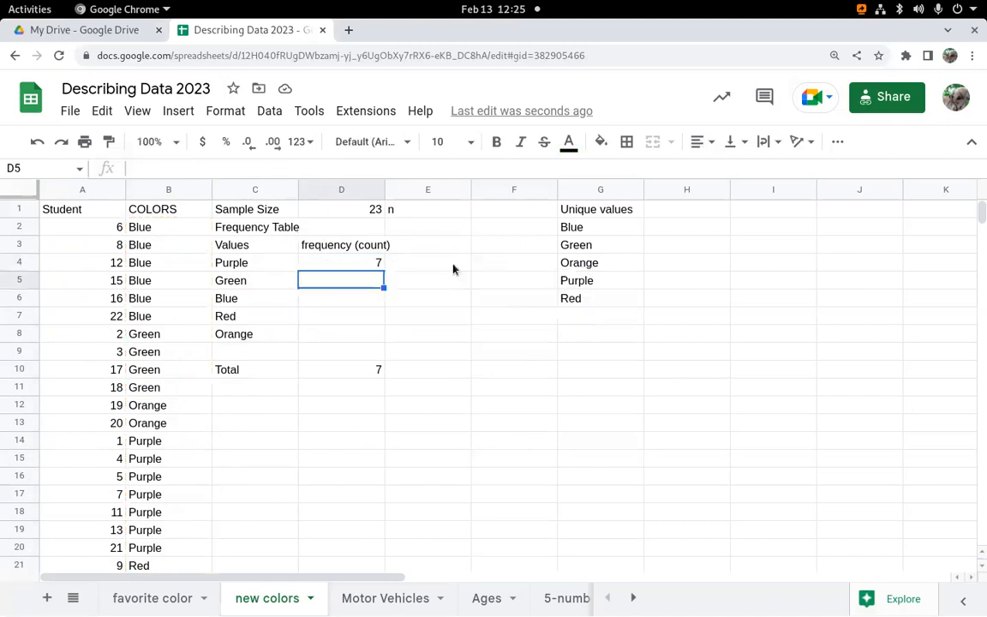
# - Count the Green entries in D5 with =countif(B2:B24,C5), using the Green label cell as the criterion
pyautogui.write('=')
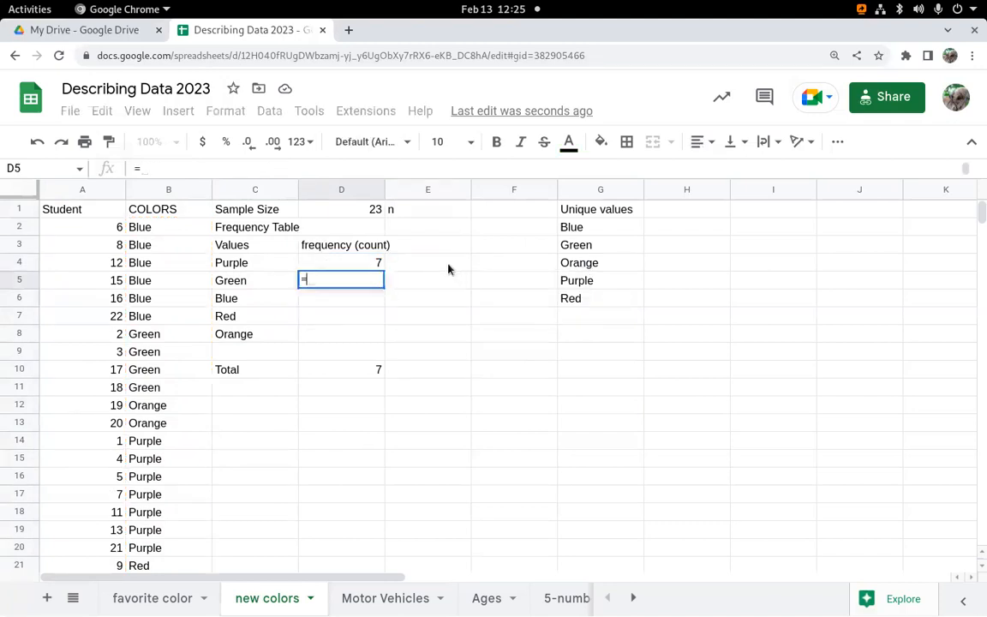
pyautogui.write('countif')
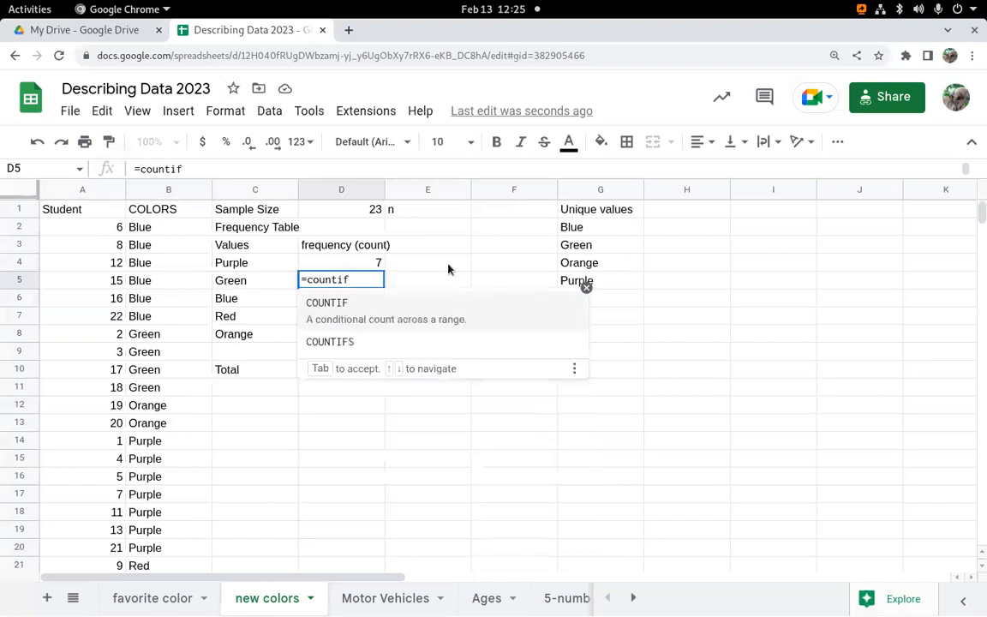
pyautogui.write('(')
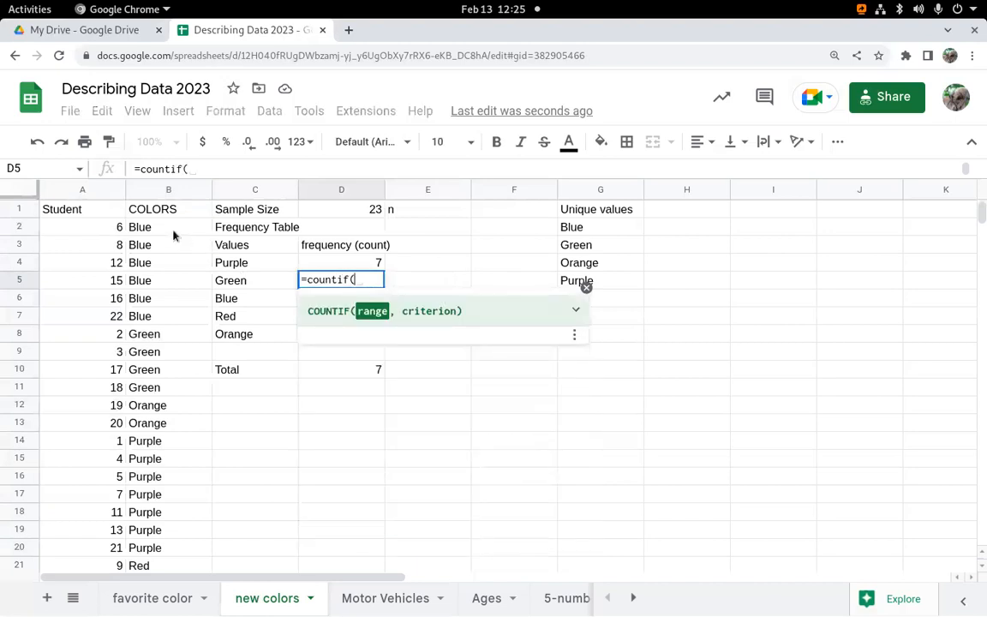
pyautogui.moveTo(174, 229); pyautogui.dragTo(172, 515)
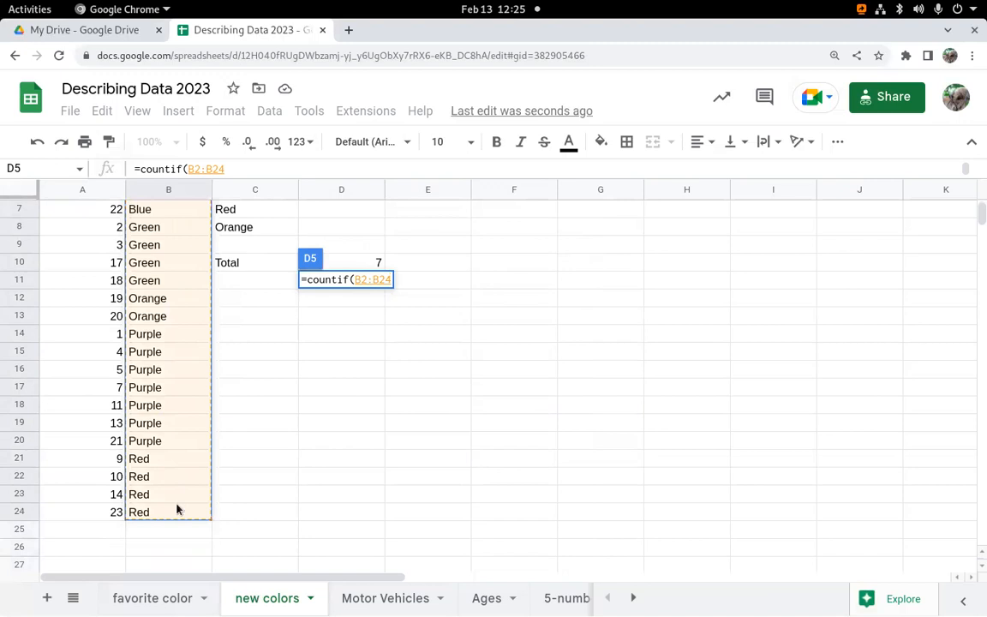
pyautogui.write(',')
pyautogui.scroll(2, 355, 368)
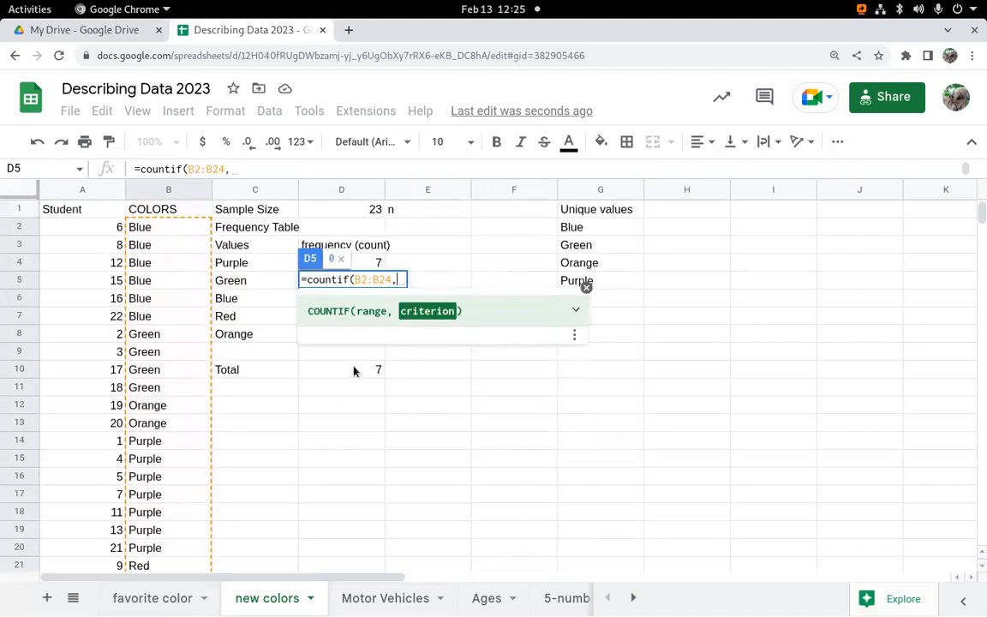
pyautogui.click(256, 286)
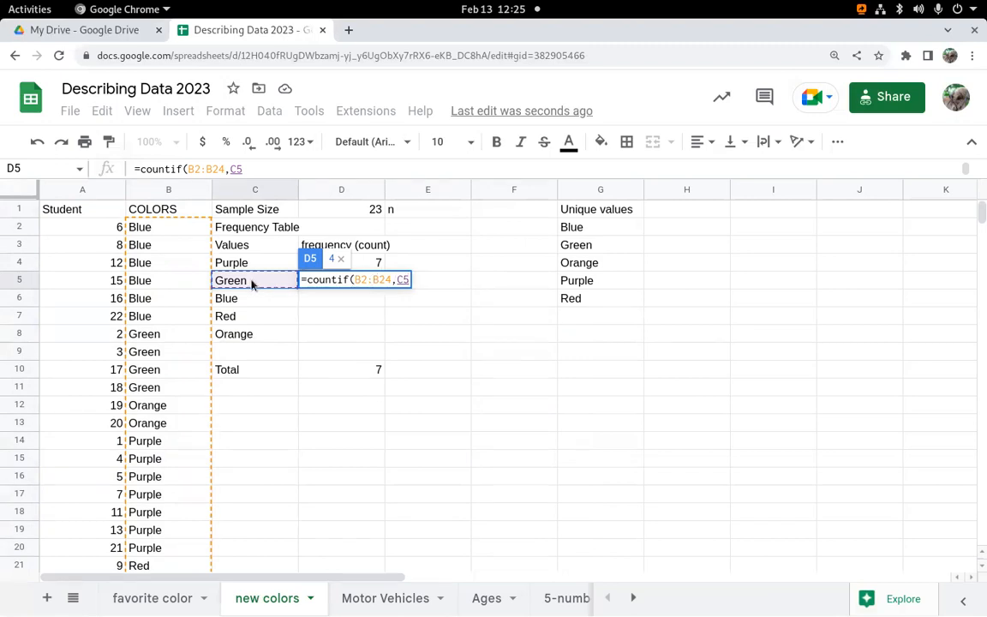
pyautogui.write(')')
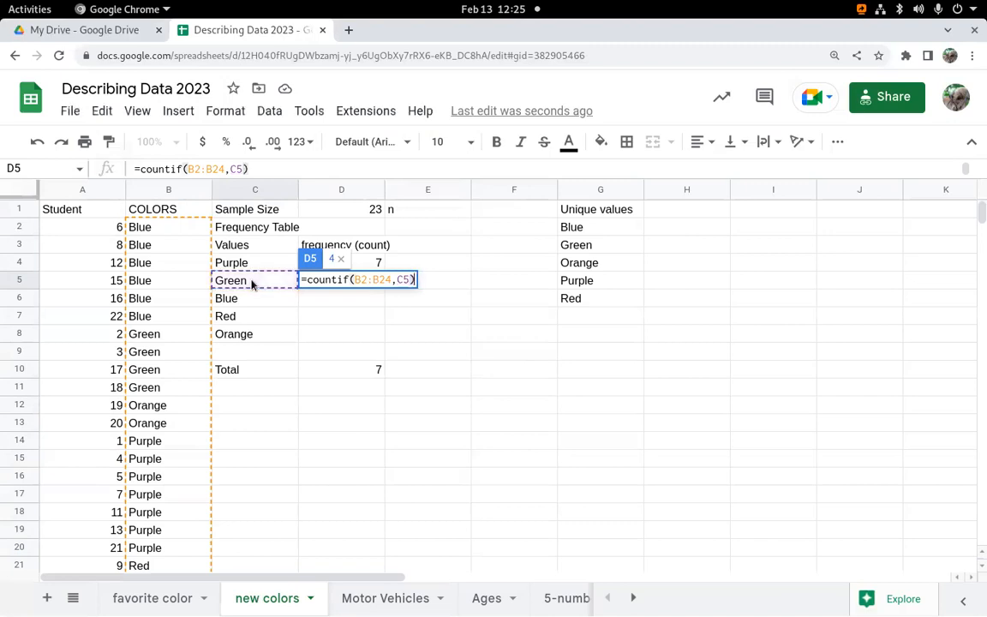
pyautogui.press('Return')
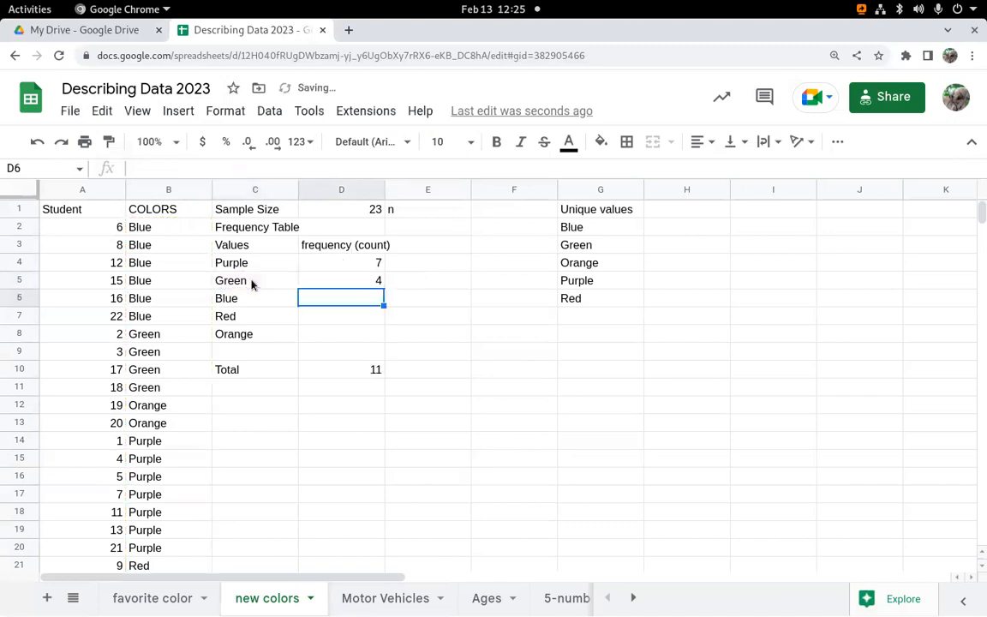
# - Replace the text criterion in the D4 formula with a reference to C4, giving =COUNTIF(B2:B24,C4)
pyautogui.click(369, 282)
pyautogui.click(366, 265)
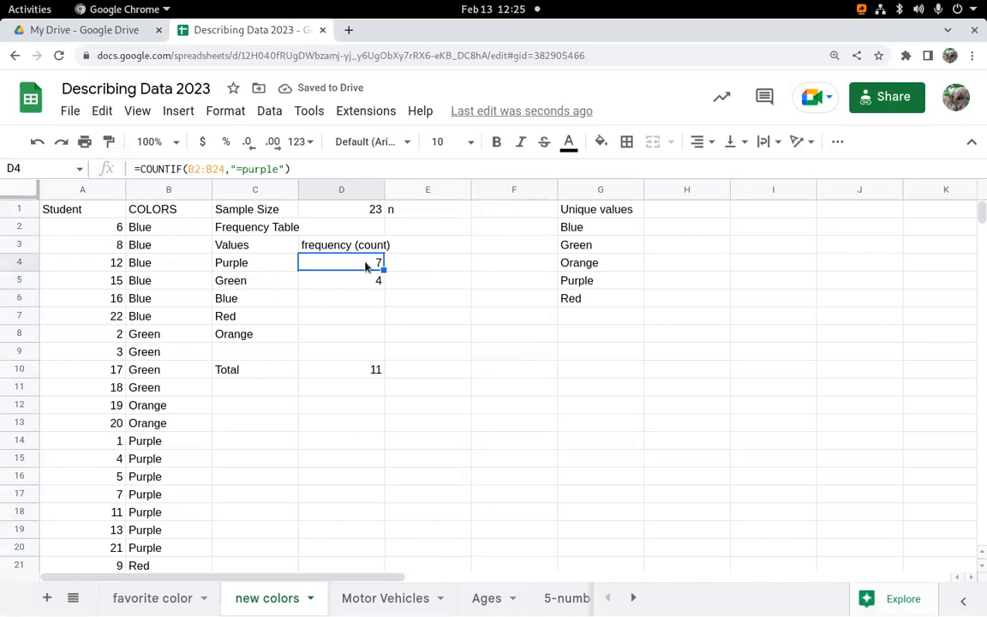
pyautogui.click(286, 168)
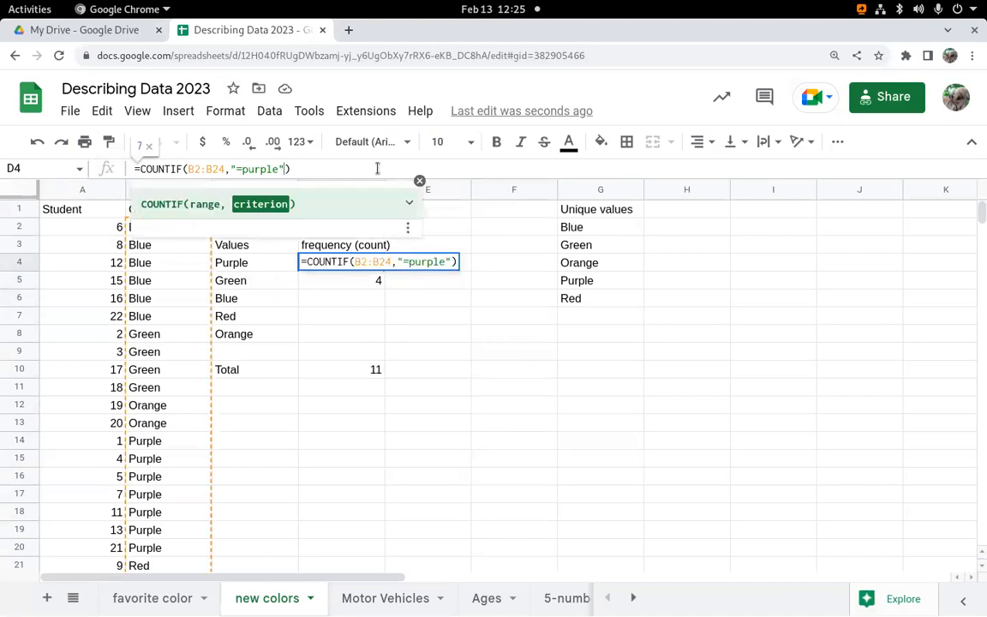
pyautogui.press('BackSpace')
pyautogui.press('BackSpace')
pyautogui.press('BackSpace')
pyautogui.press('BackSpace')
pyautogui.press('BackSpace')
pyautogui.press('BackSpace')
pyautogui.press('BackSpace')
pyautogui.press('BackSpace')
pyautogui.press('BackSpace')
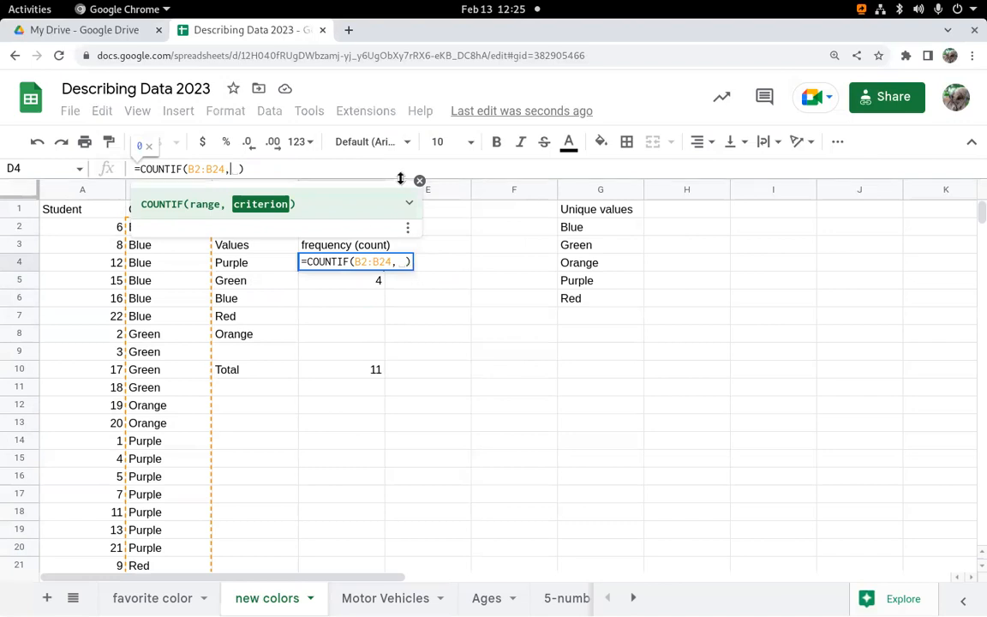
pyautogui.click(259, 267)
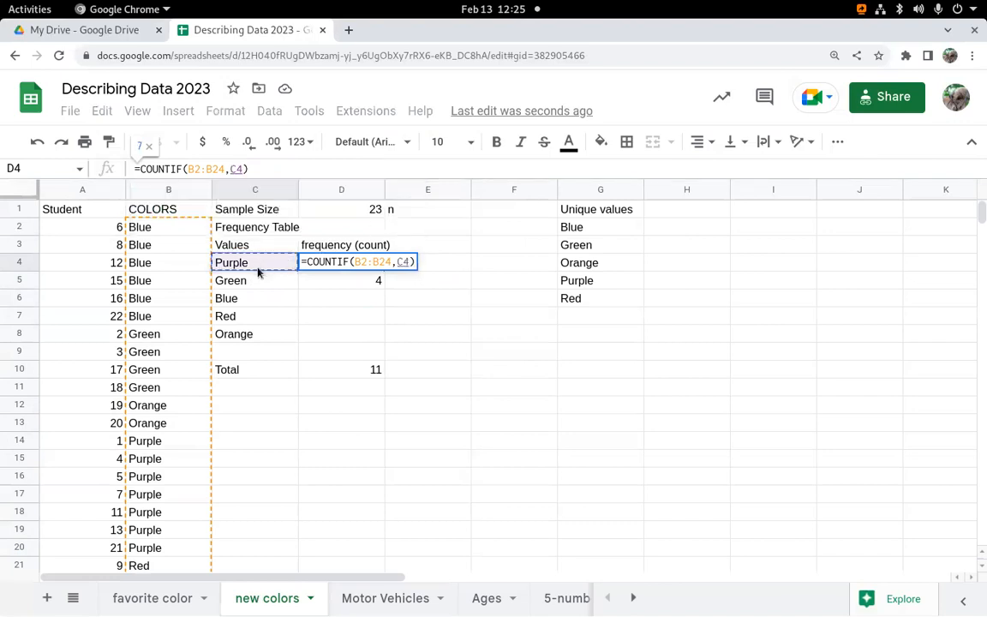
pyautogui.press('Return')
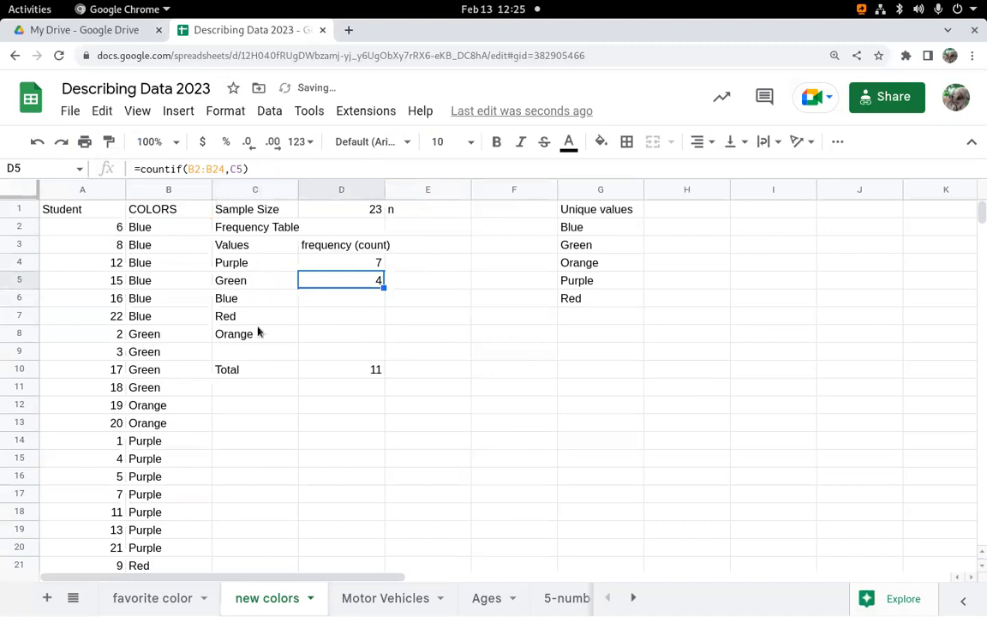
# - Fill the D4 formula down through D8 and inspect the range references in D4, D5 and D6
pyautogui.click(377, 267)
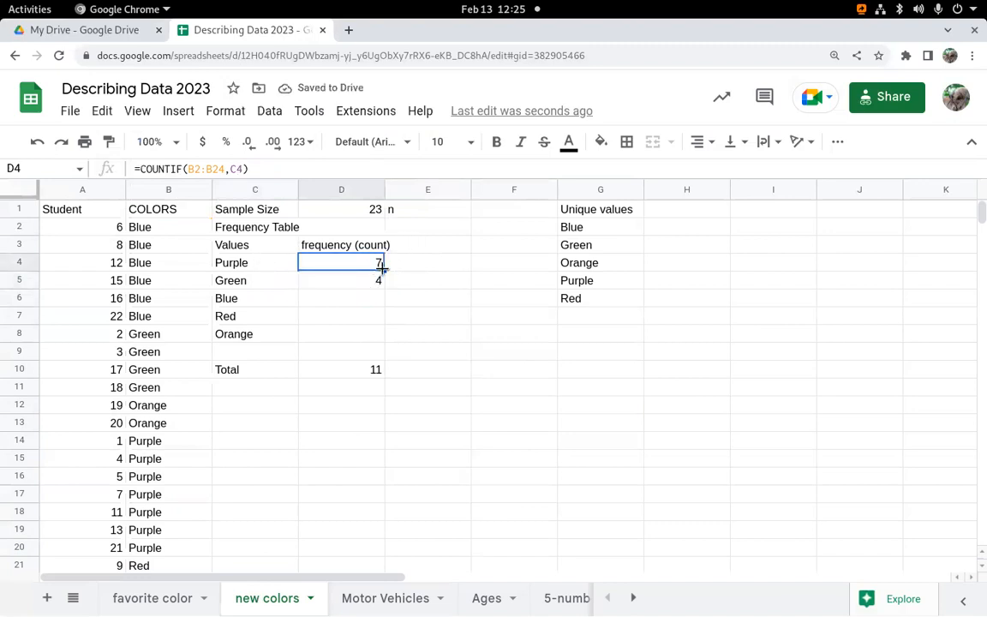
pyautogui.moveTo(382, 270); pyautogui.dragTo(383, 334)
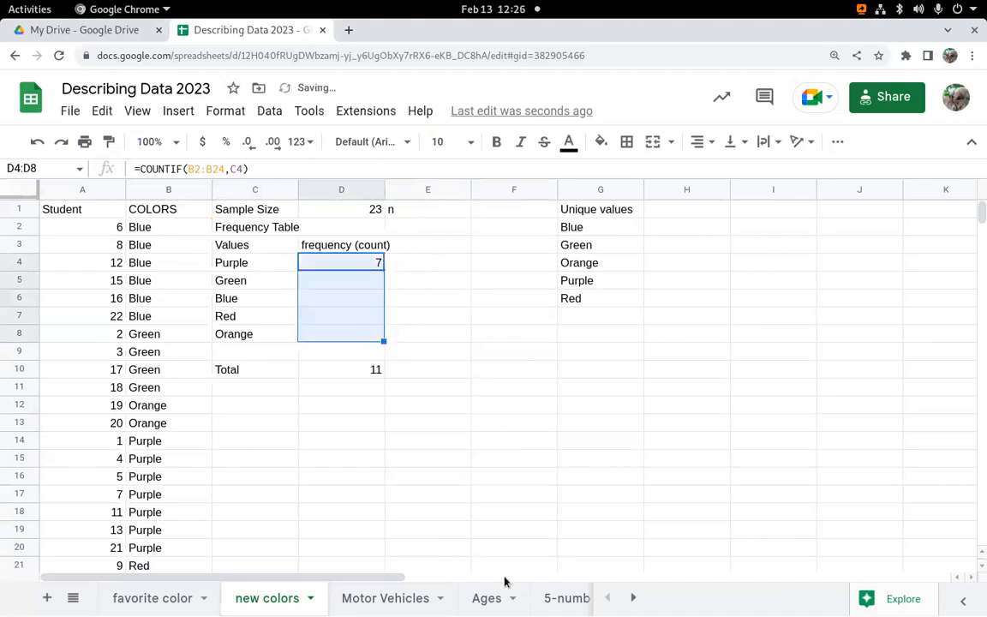
pyautogui.click(369, 267)
pyautogui.doubleClick(368, 267)
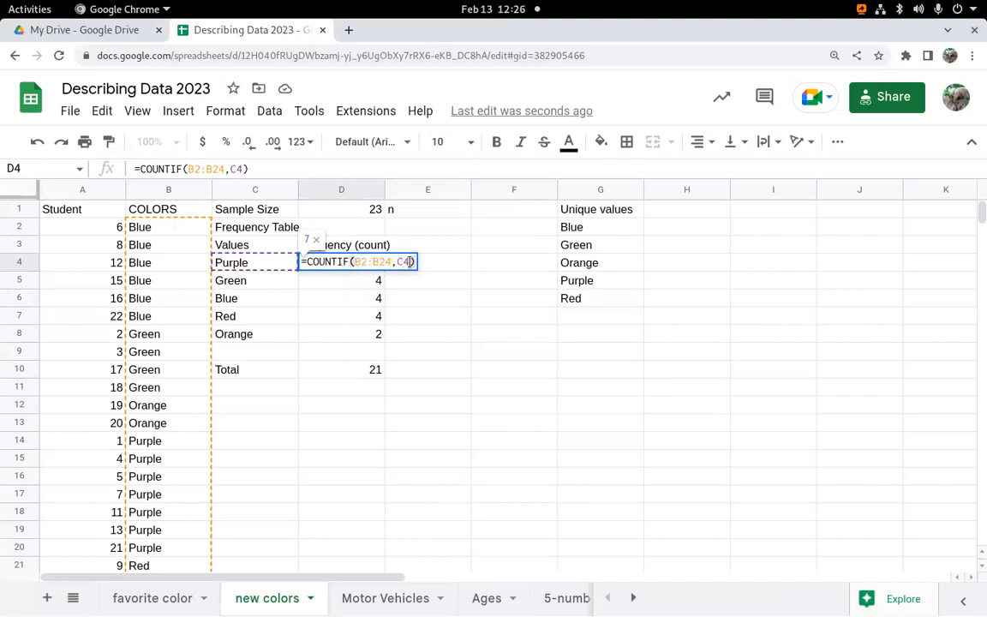
pyautogui.press('Return')
pyautogui.press('Return')
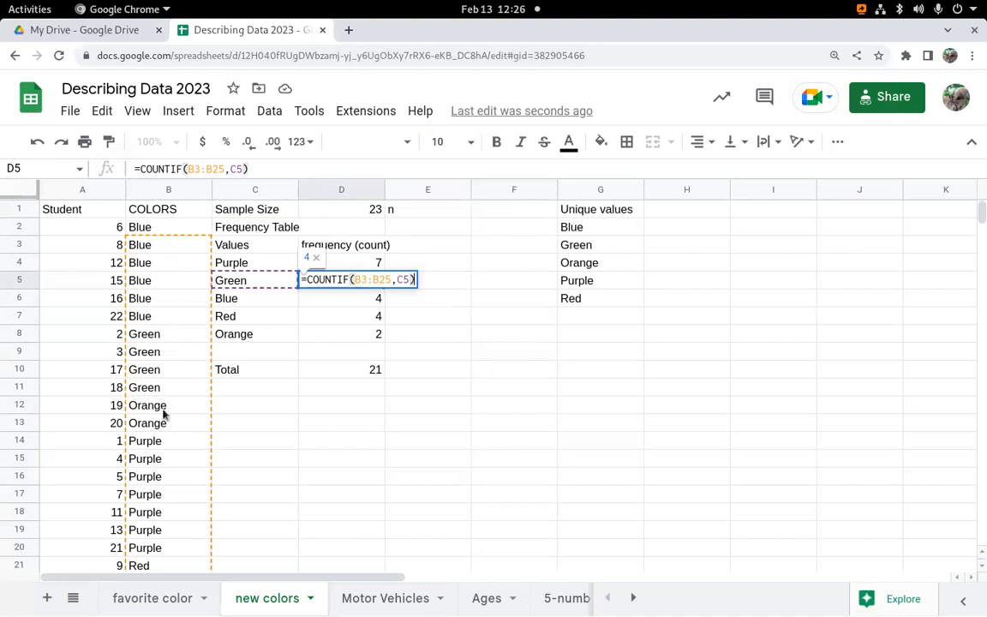
pyautogui.press('Return')
pyautogui.press('Return')
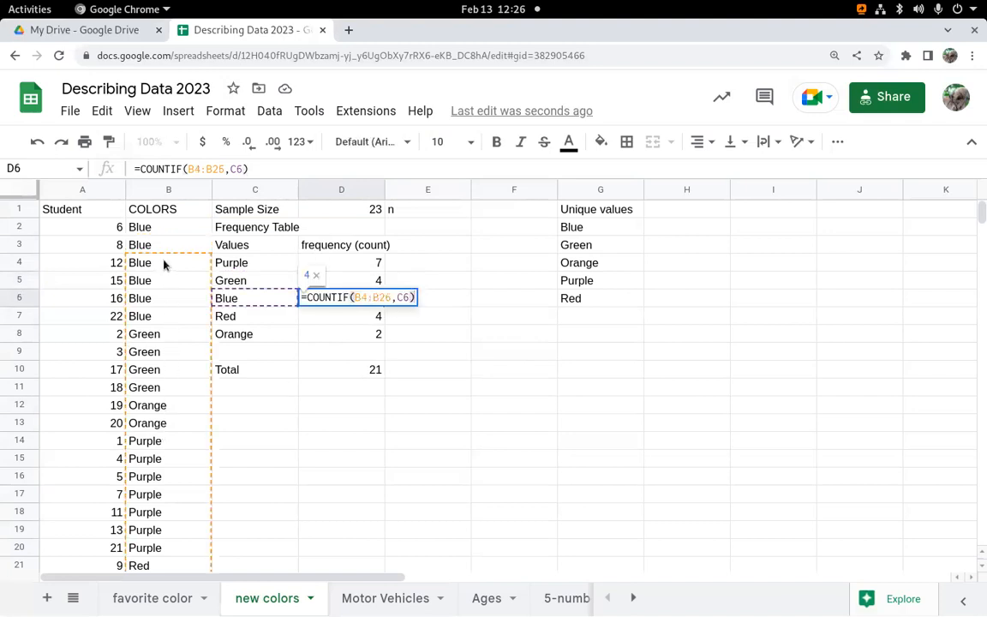
# - Lock the row numbers of the range in the D4 formula, giving =COUNTIF(B$2:B$24,C4)
pyautogui.click(349, 263)
pyautogui.doubleClick(349, 262)
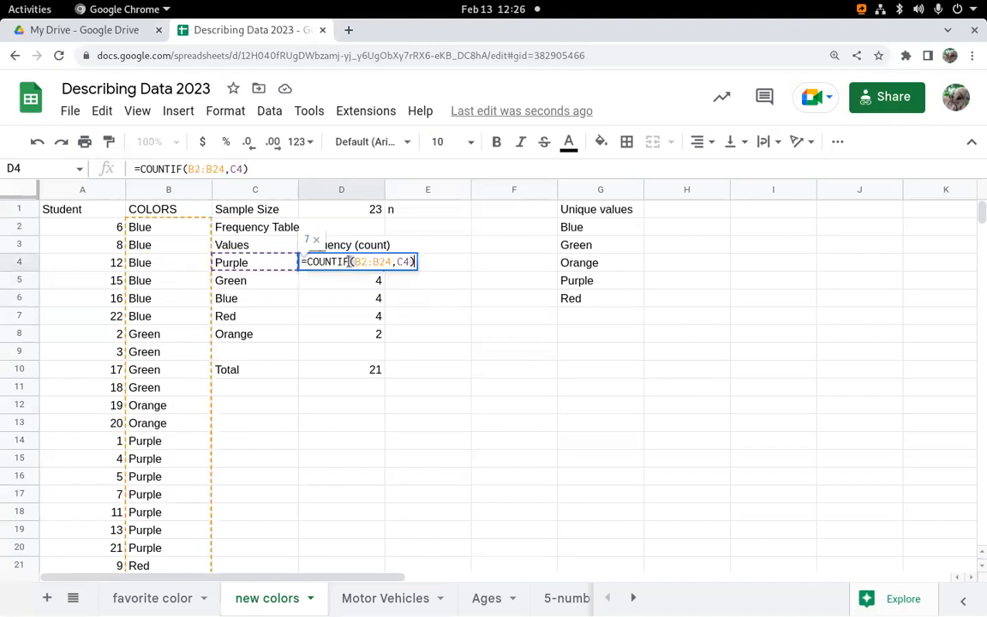
pyautogui.click(358, 262)
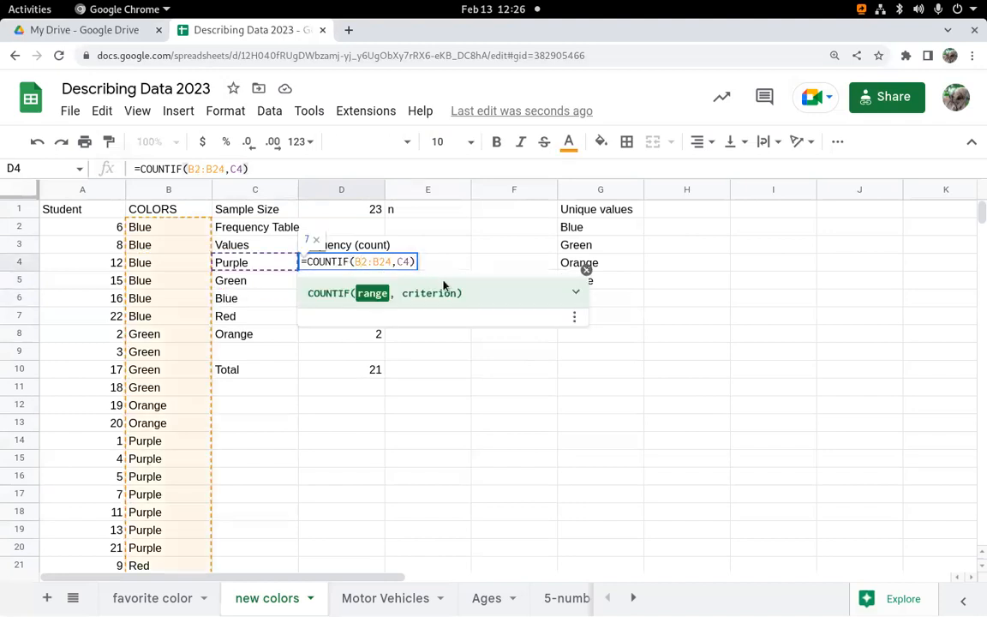
pyautogui.write('$')
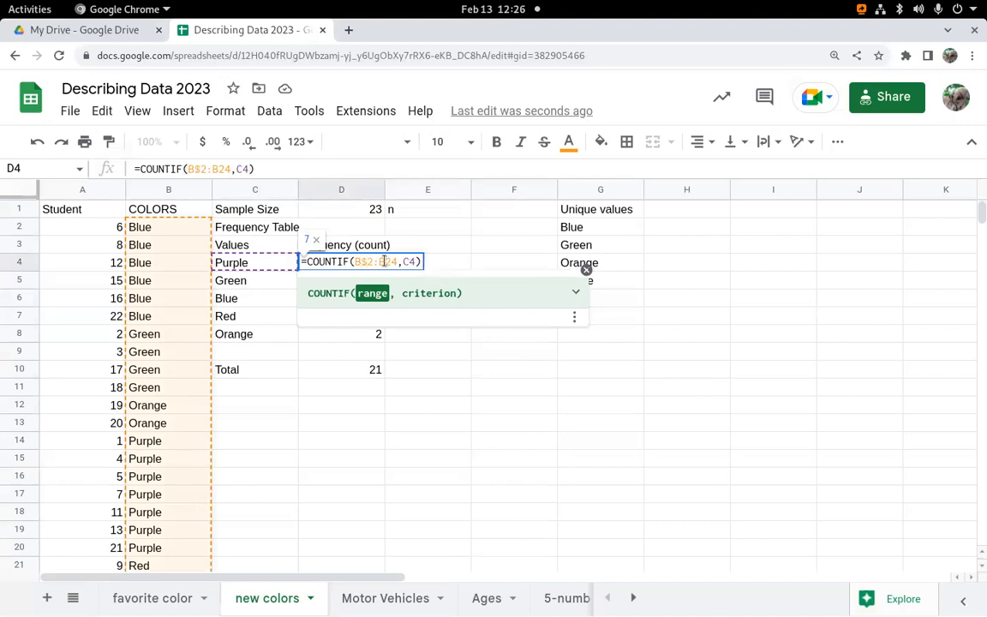
pyautogui.press('Left')
pyautogui.write('$')
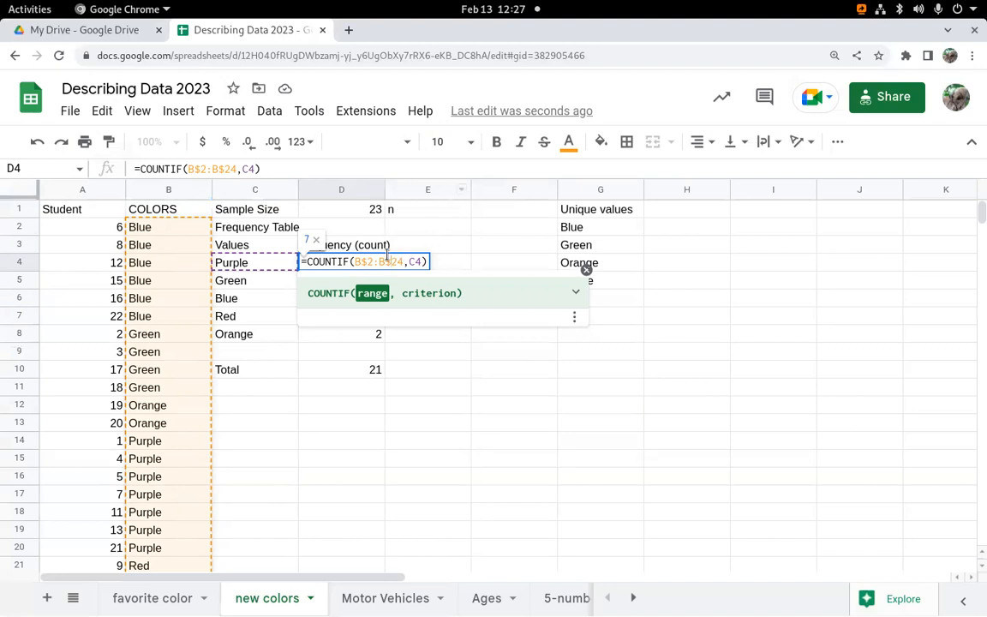
pyautogui.press('Return')
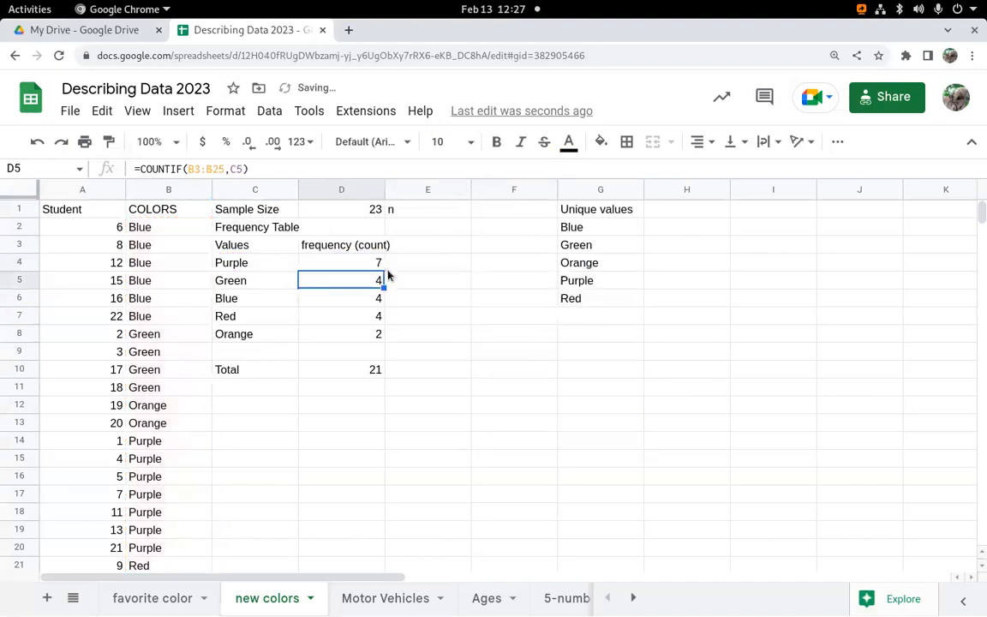
# - Fill the row-locked D4 formula down through D8 and check the total in D10
pyautogui.press('Up')
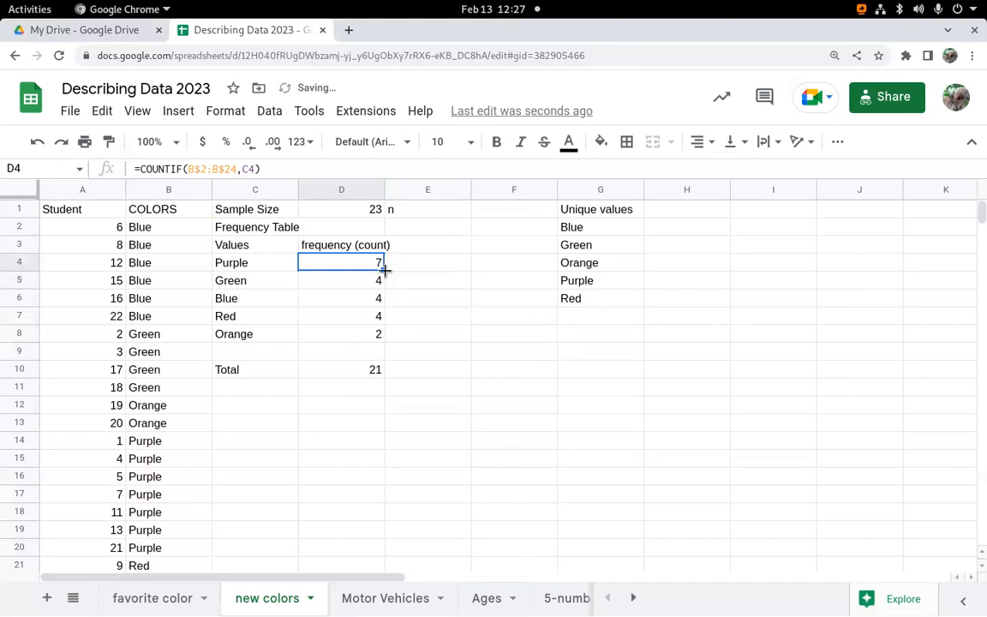
pyautogui.moveTo(383, 270); pyautogui.dragTo(387, 336)
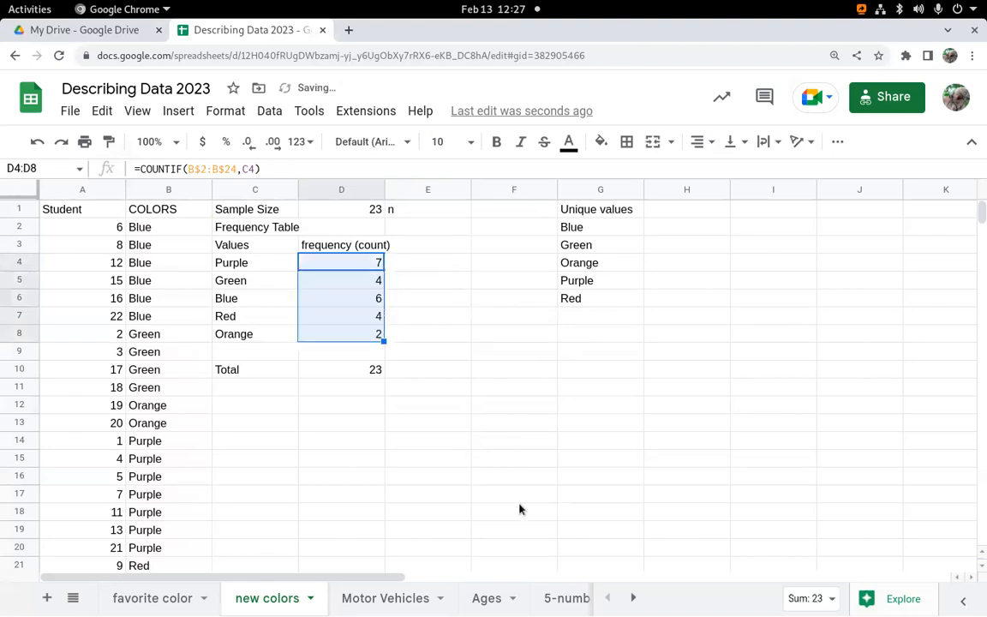
pyautogui.click(370, 378)
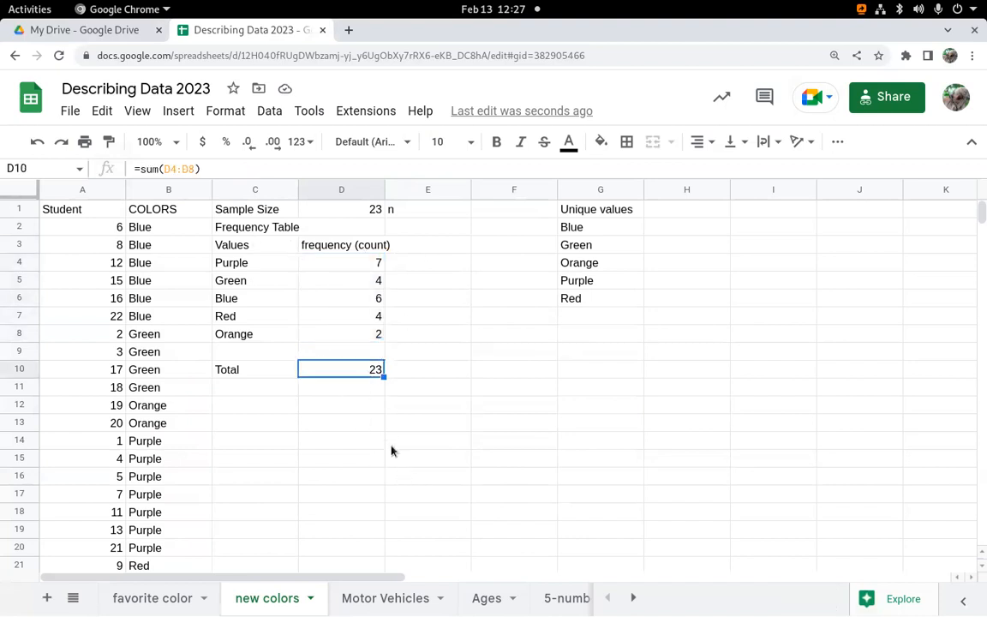
# - Insert a column chart of the frequency table C3:D8, using row 3 as headers
pyautogui.moveTo(241, 247); pyautogui.dragTo(346, 336)
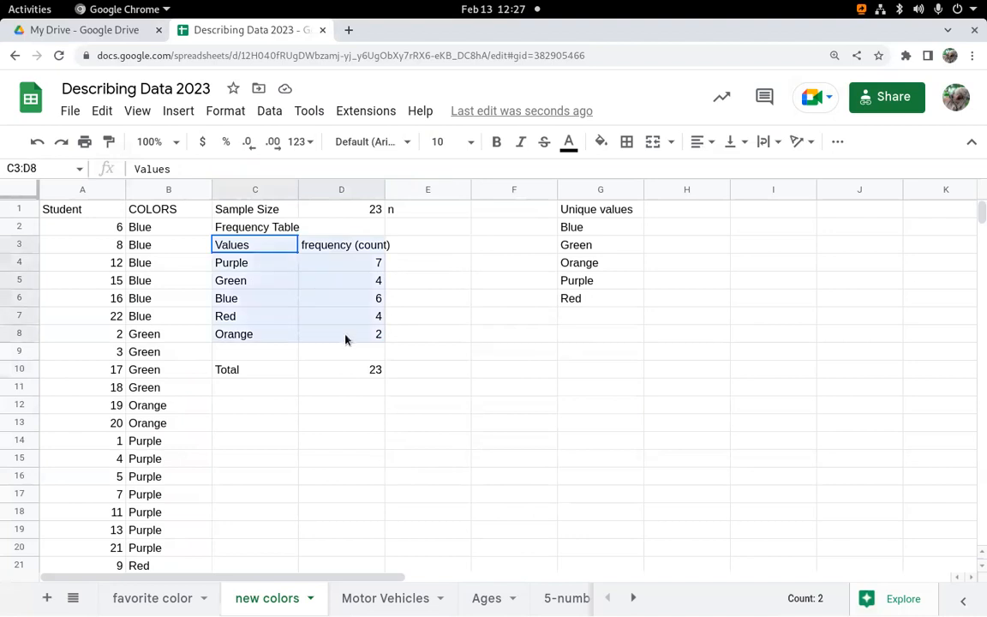
pyautogui.click(842, 144)
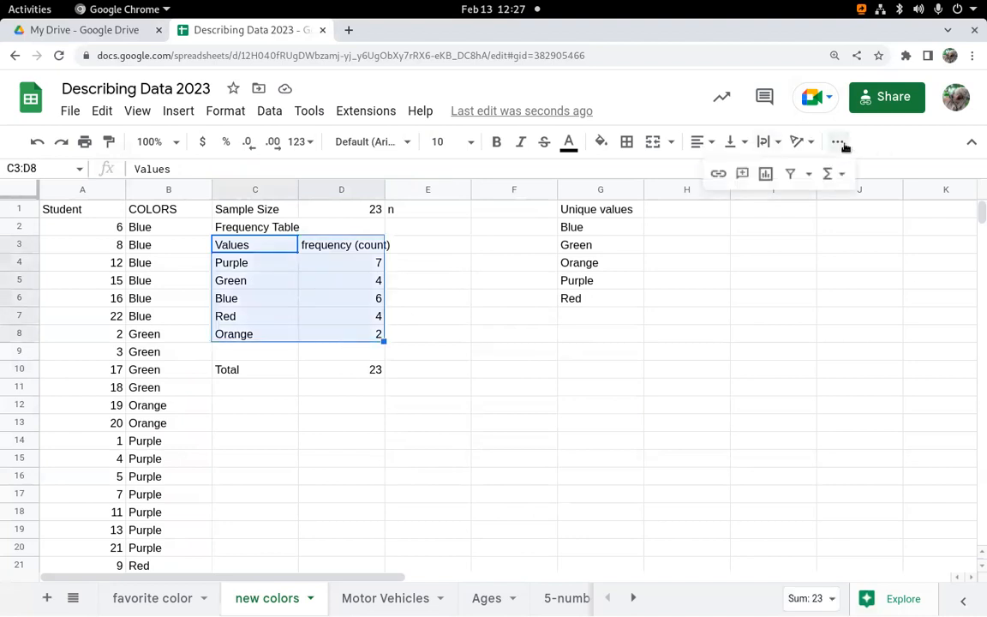
pyautogui.click(765, 175)
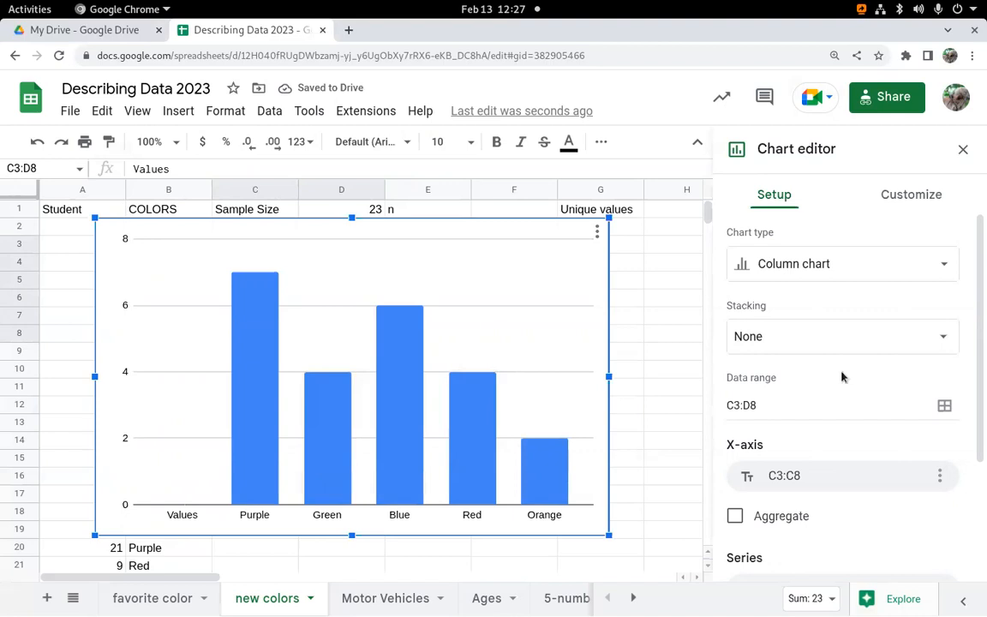
pyautogui.scroll(-3, 842, 377)
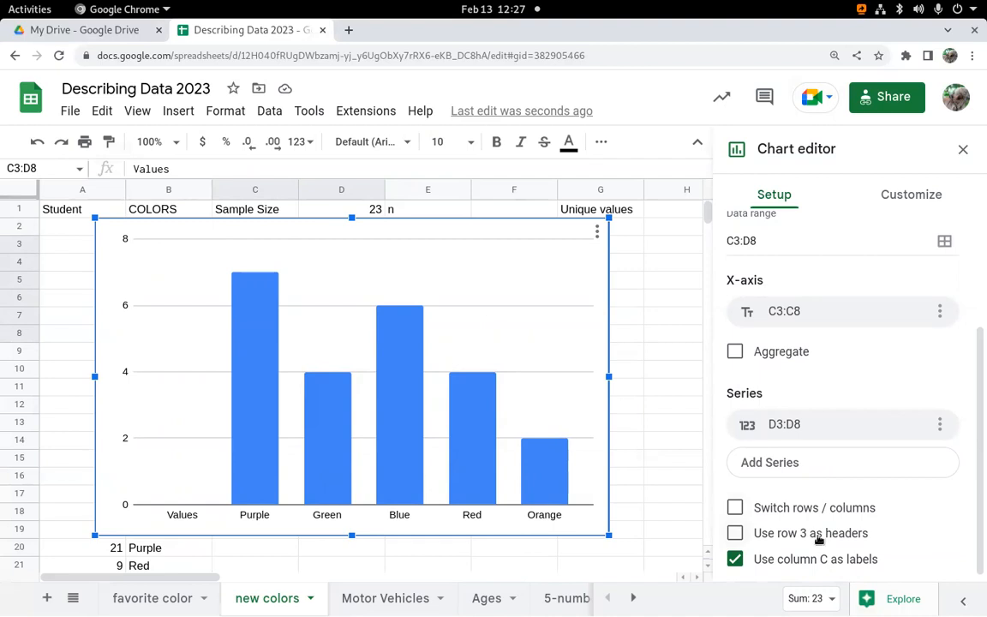
pyautogui.click(735, 534)
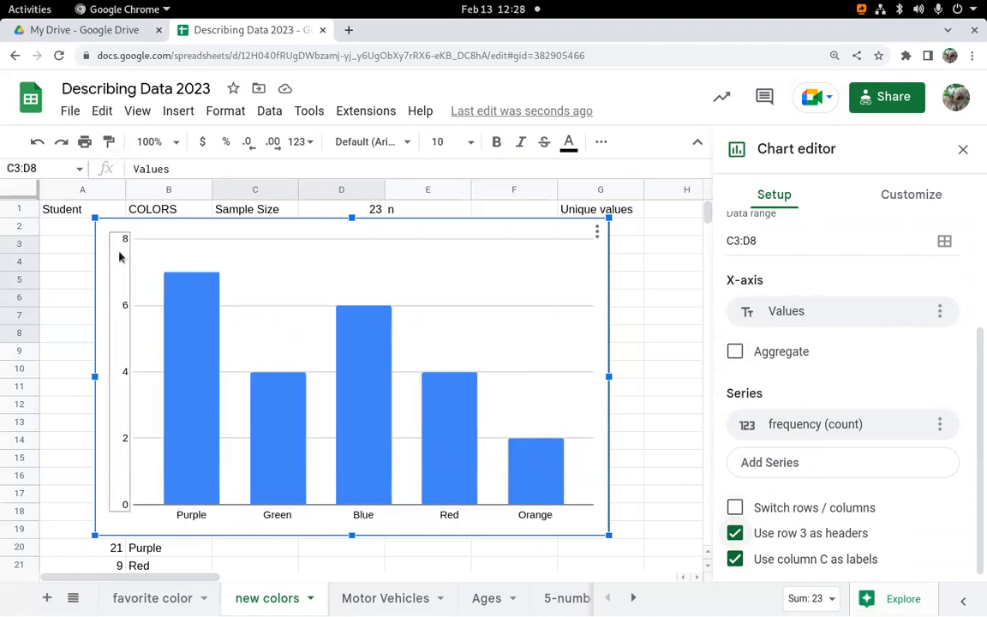
# - Set the column chart's title to "Students' Fav Colors"
pyautogui.click(910, 197)
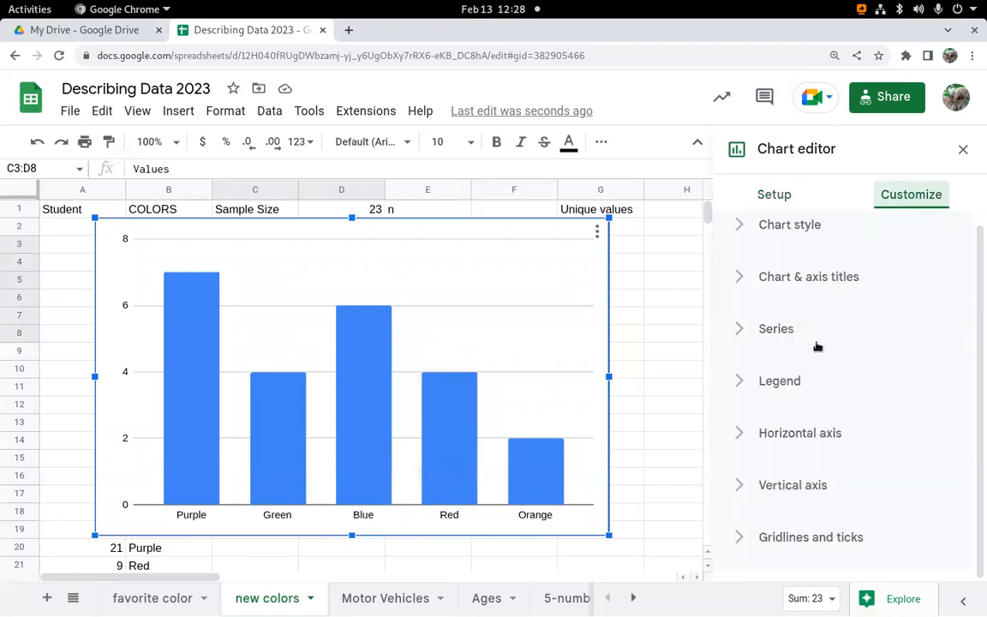
pyautogui.click(809, 279)
pyautogui.click(787, 404)
pyautogui.write('S')
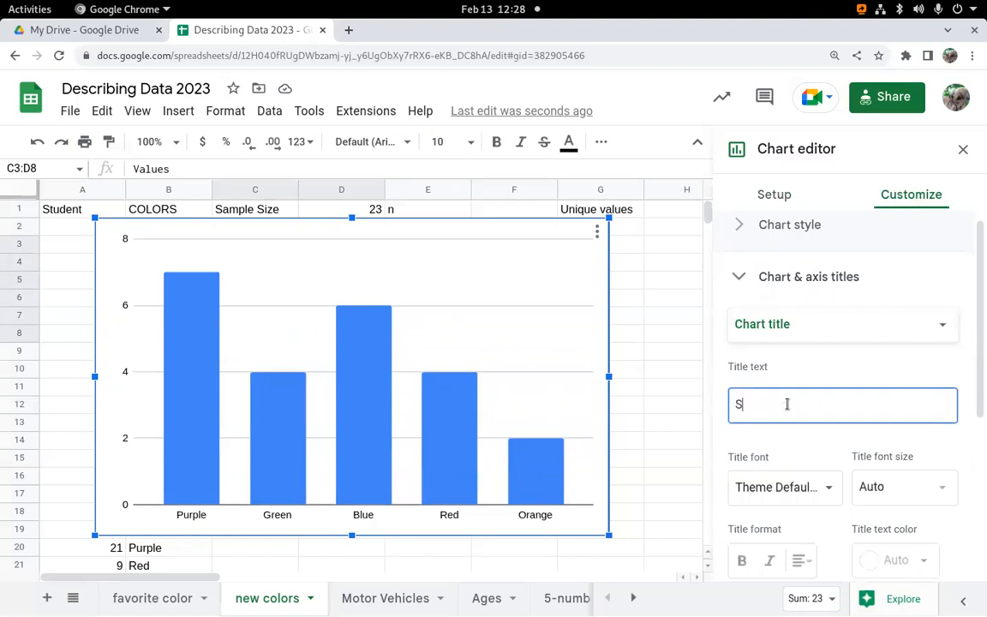
pyautogui.write('tudent')
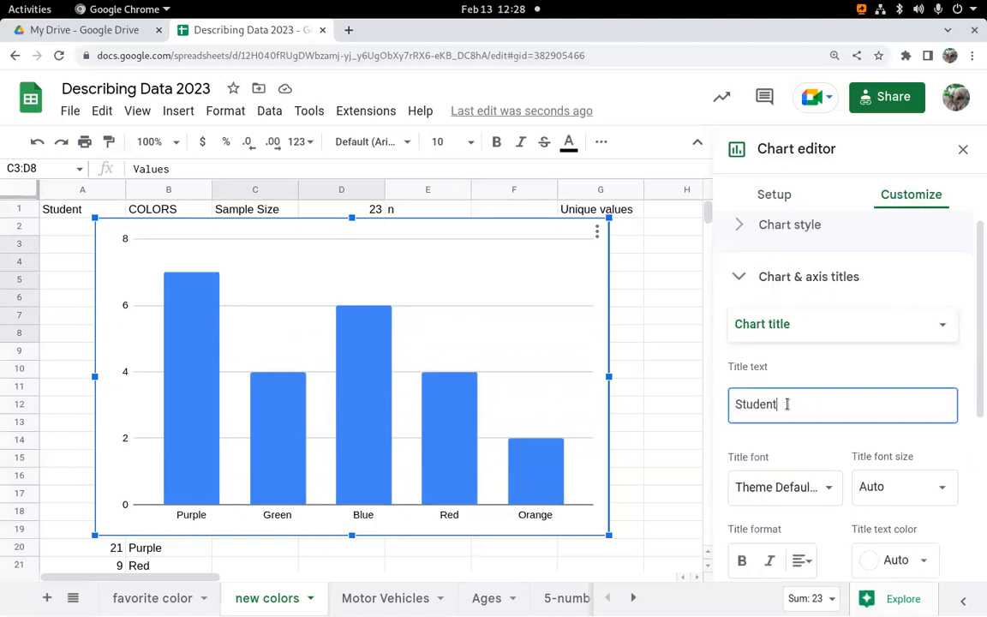
pyautogui.write("s' Favo Color")
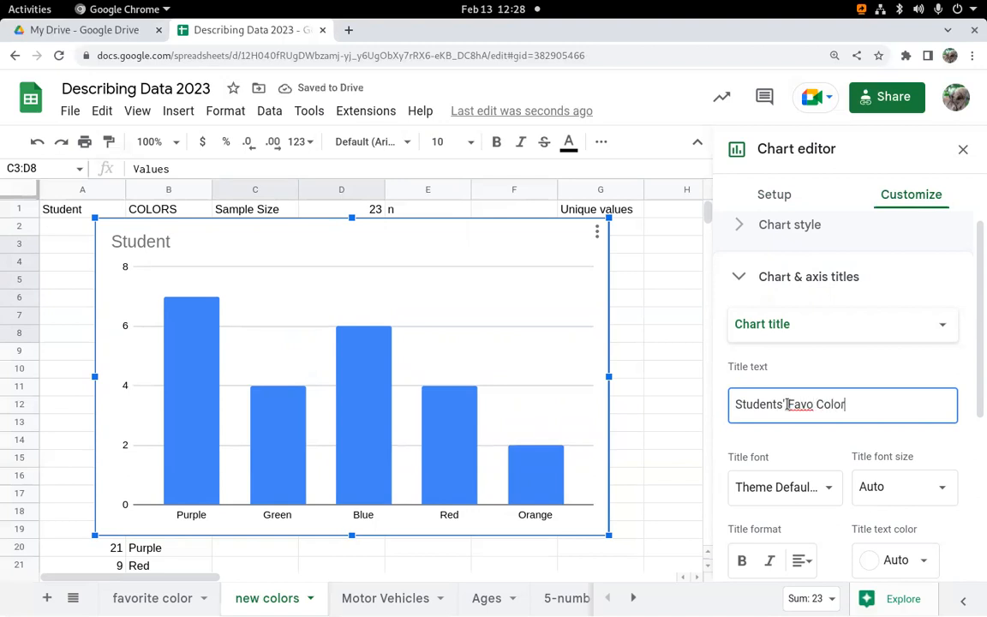
pyautogui.write('s')
pyautogui.press('Left')
pyautogui.press('Left')
pyautogui.press('Left')
pyautogui.press('Left')
pyautogui.press('Left')
pyautogui.press('Left')
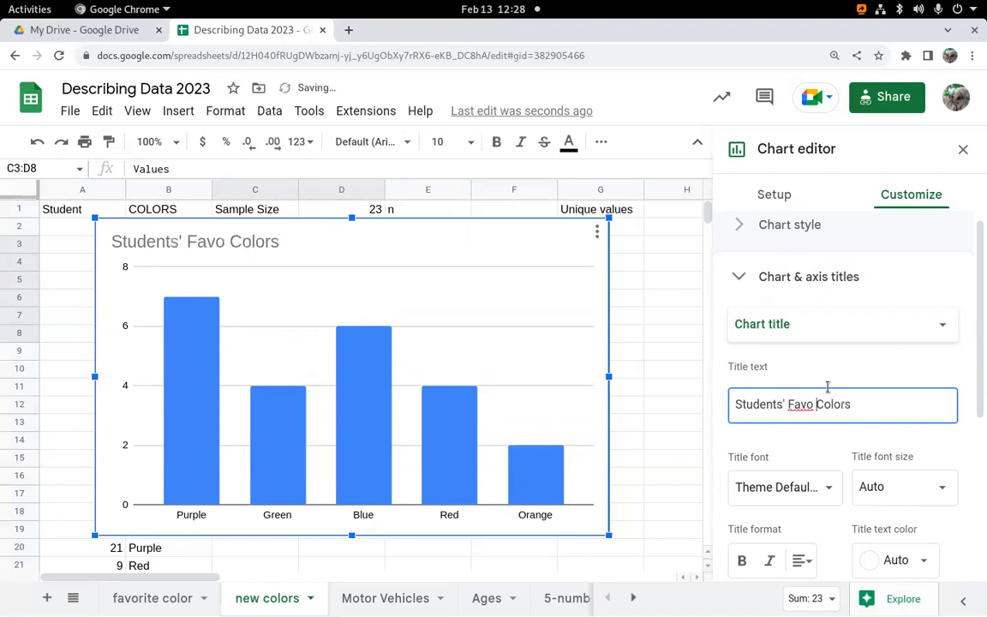
pyautogui.press('BackSpace')
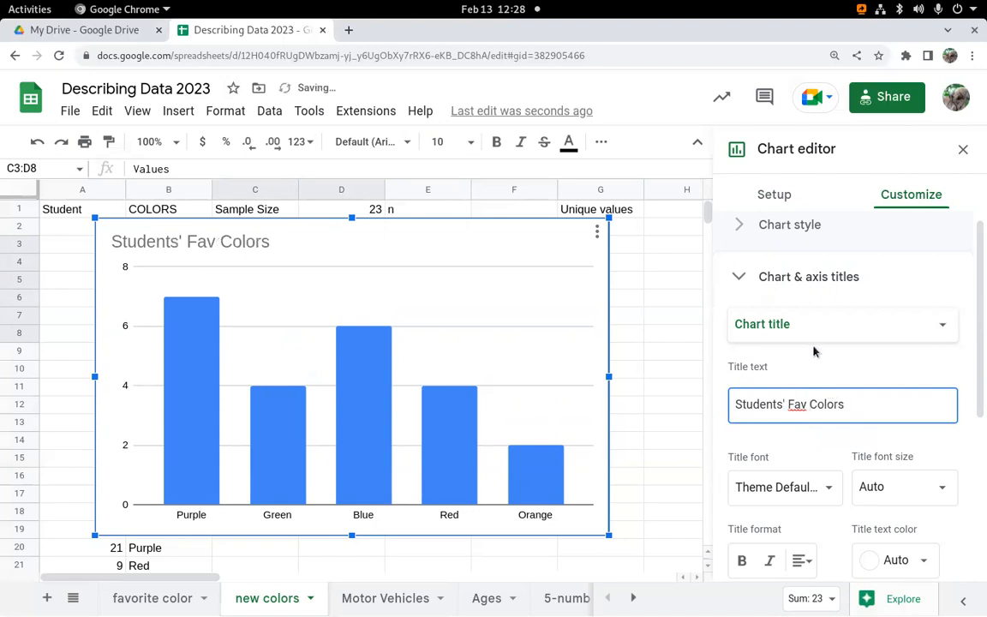
# - Set the column chart's horizontal axis title to "Colors"
pyautogui.click(815, 326)
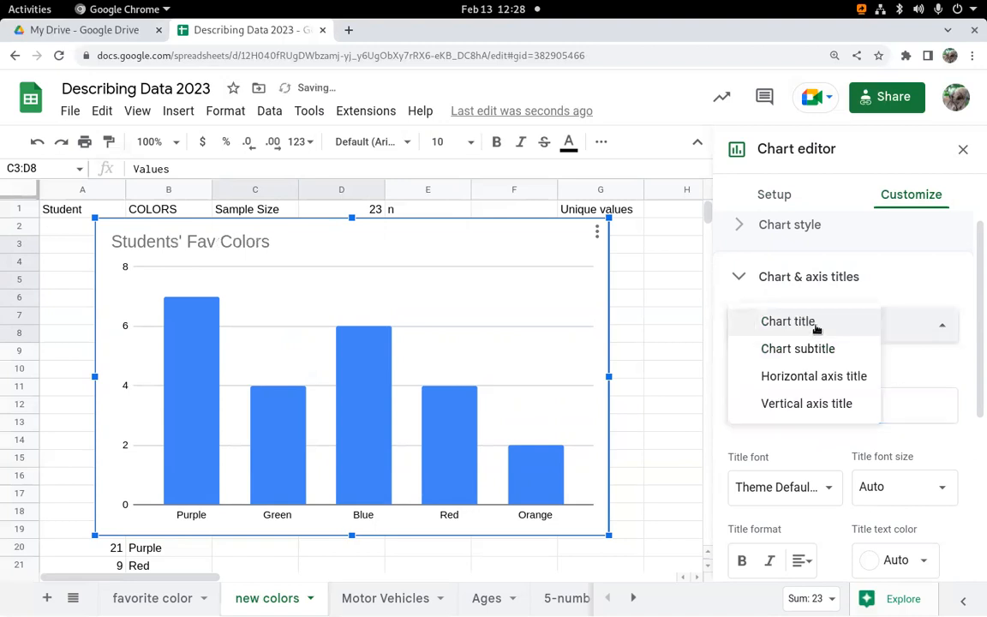
pyautogui.click(808, 377)
pyautogui.click(790, 400)
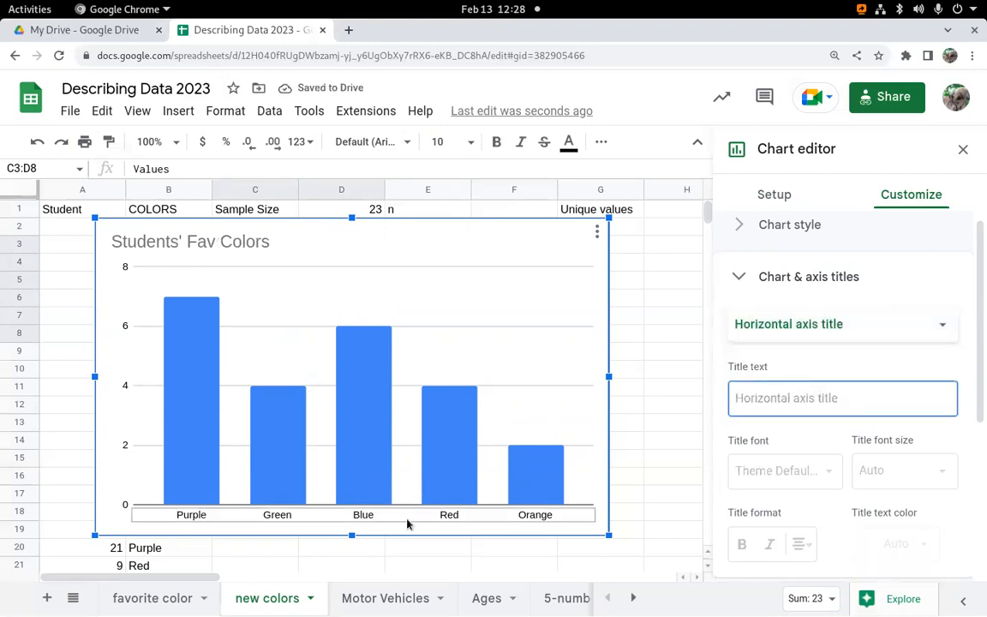
pyautogui.write('C')
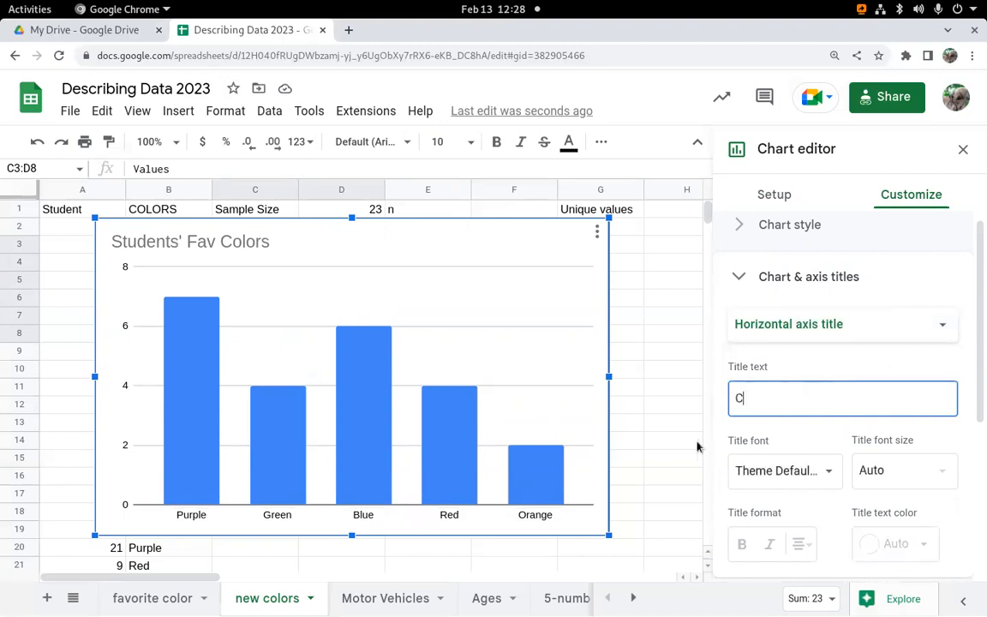
pyautogui.write('olors')
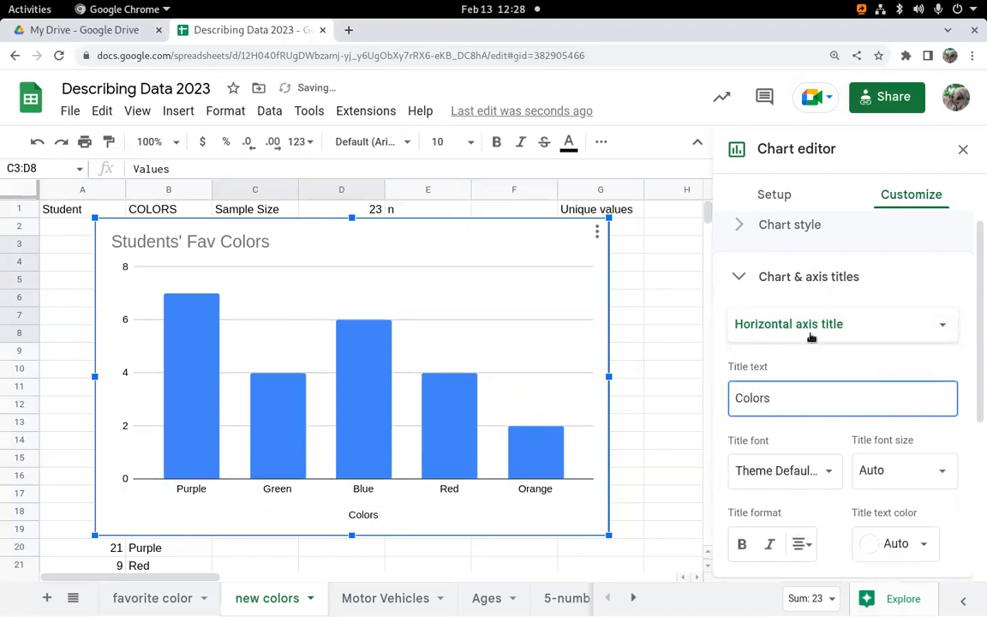
# - Try "frequencies" and "count" as the column chart's vertical axis title, and settle on "number of students"
pyautogui.click(747, 330)
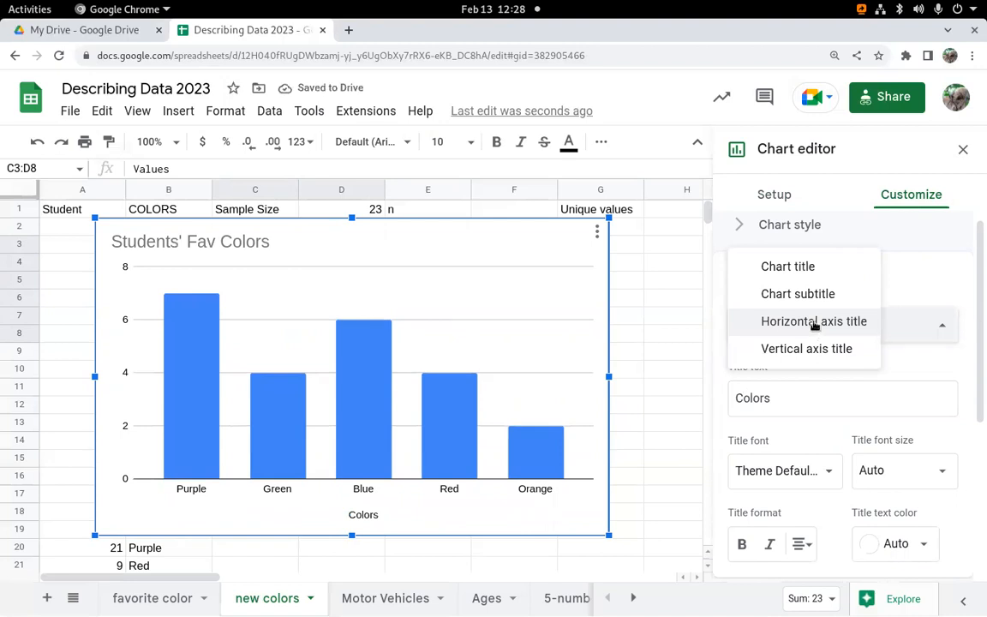
pyautogui.click(806, 349)
pyautogui.click(758, 400)
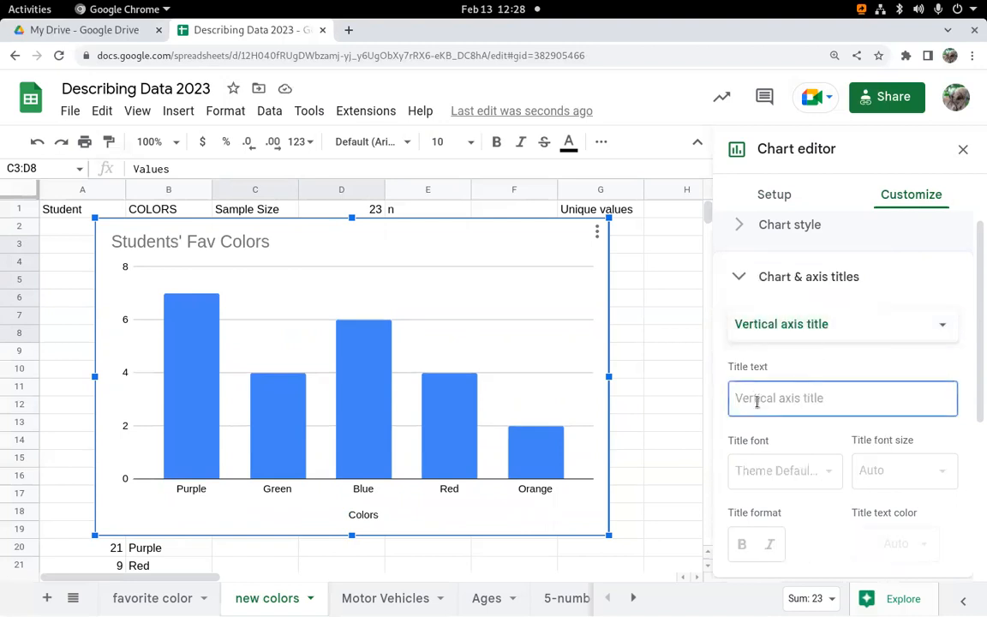
pyautogui.write('frequencies')
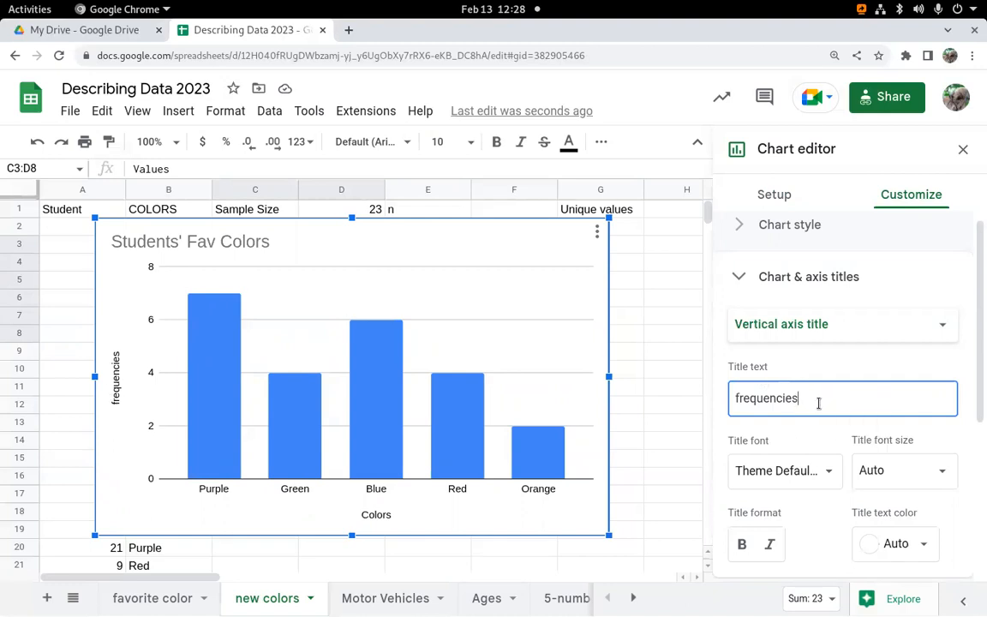
pyautogui.moveTo(819, 404); pyautogui.dragTo(723, 406)
pyautogui.write('count')
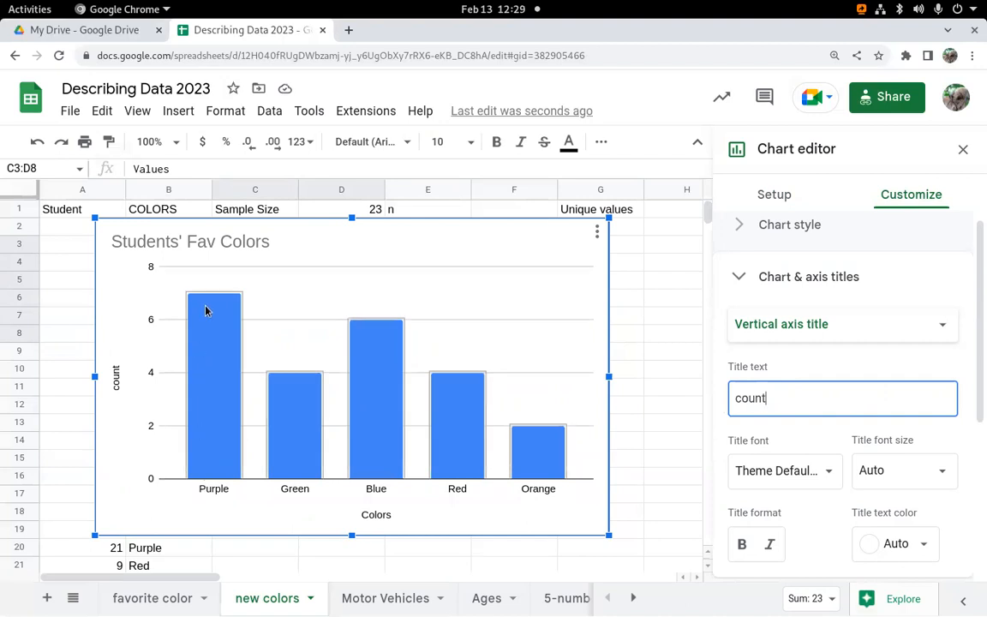
pyautogui.moveTo(786, 399); pyautogui.dragTo(734, 398)
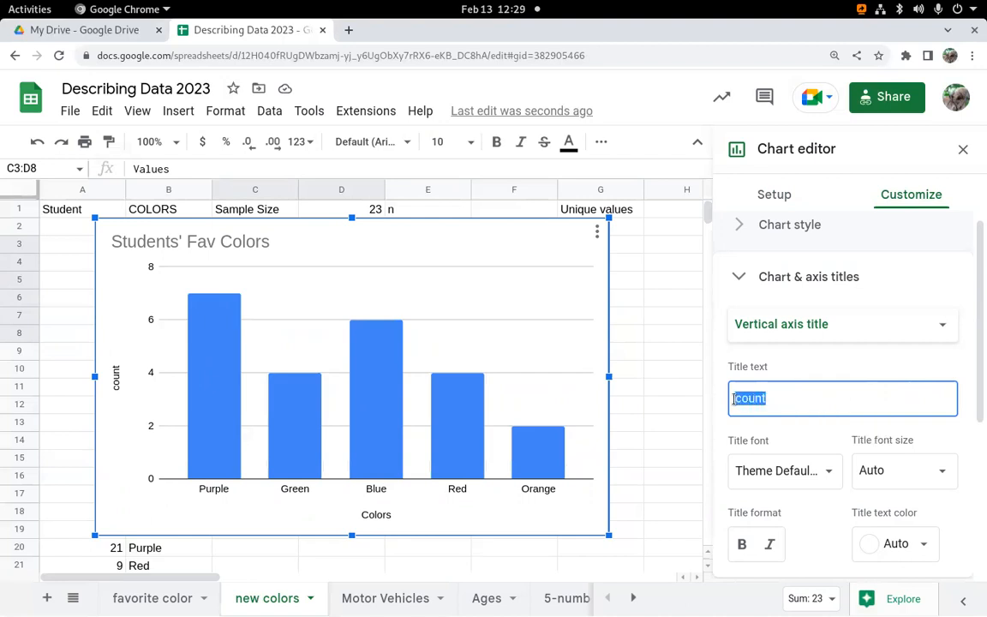
pyautogui.write('number of students')
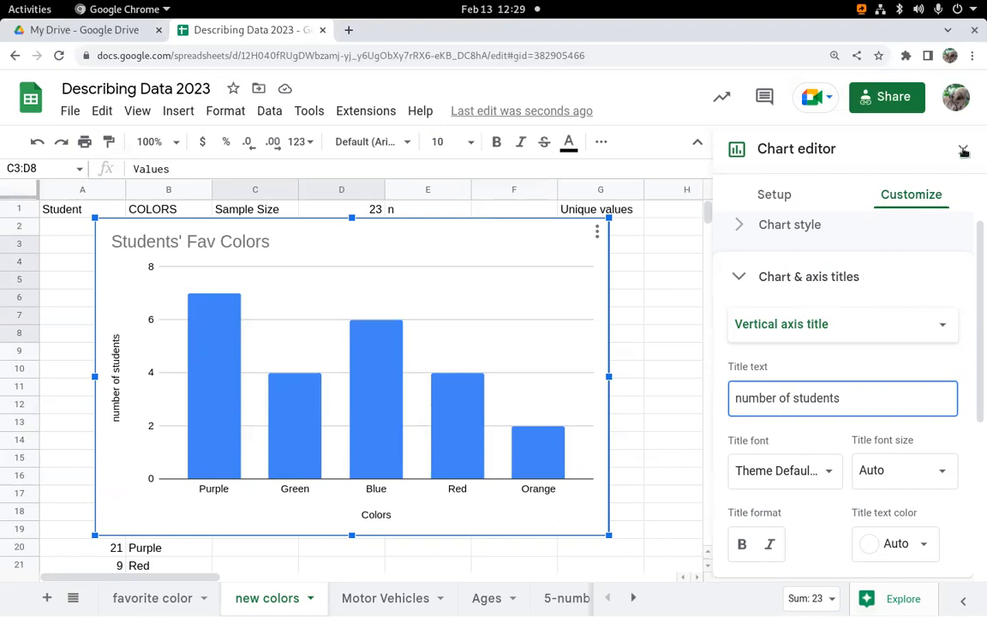
# - Close the chart editor and move the column chart off the data, below the Unique values list
pyautogui.click(963, 149)
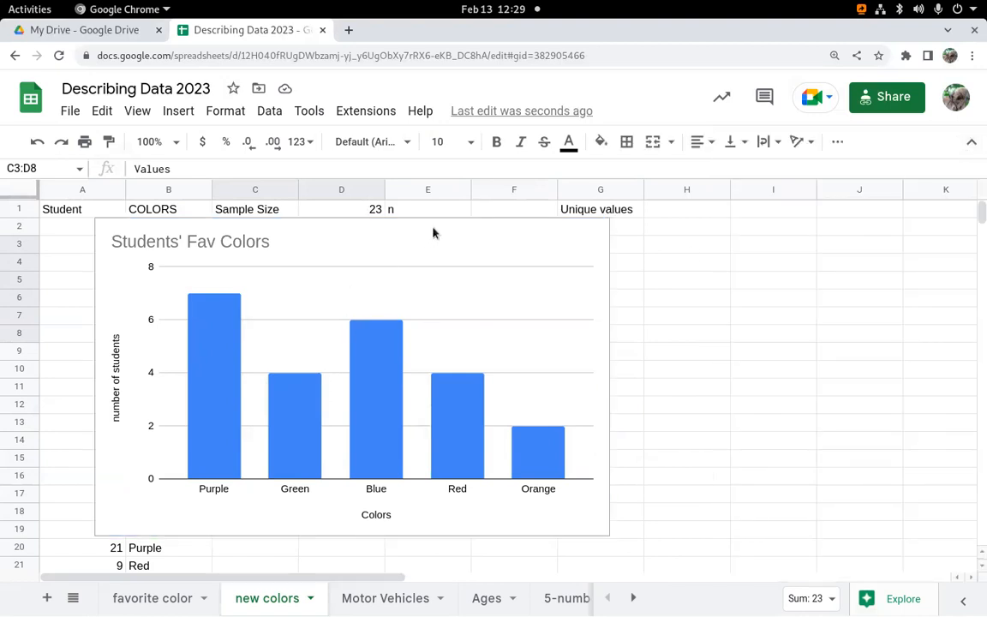
pyautogui.click(493, 261)
pyautogui.moveTo(516, 255); pyautogui.dragTo(855, 341)
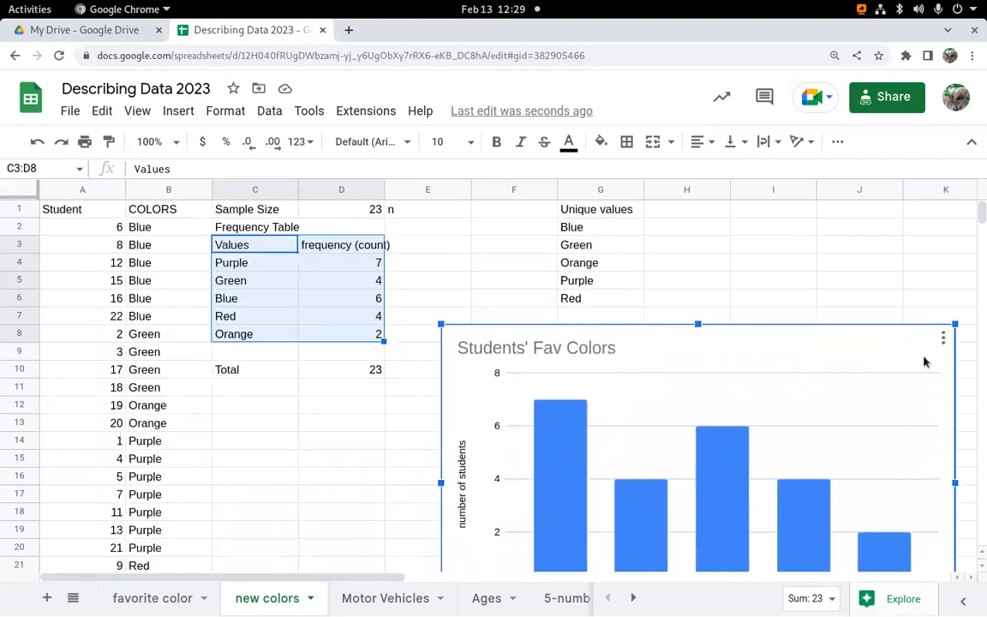
pyautogui.scroll(-1, 809, 378)
pyautogui.scroll(1, 733, 300)
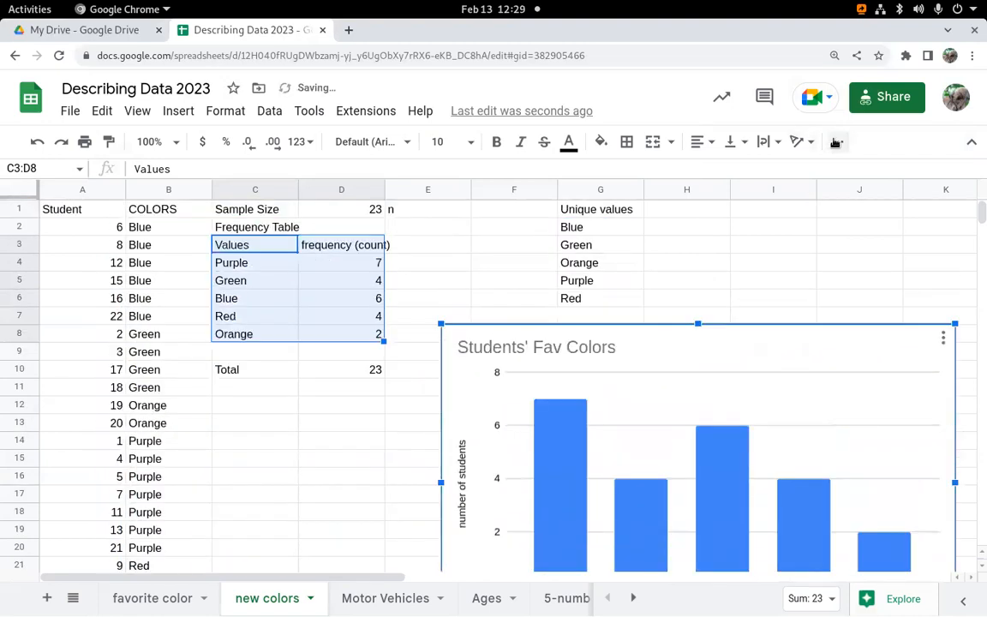
# - Insert a second chart from the frequency table C3:D8 and change its type to a pie chart
pyautogui.click(837, 141)
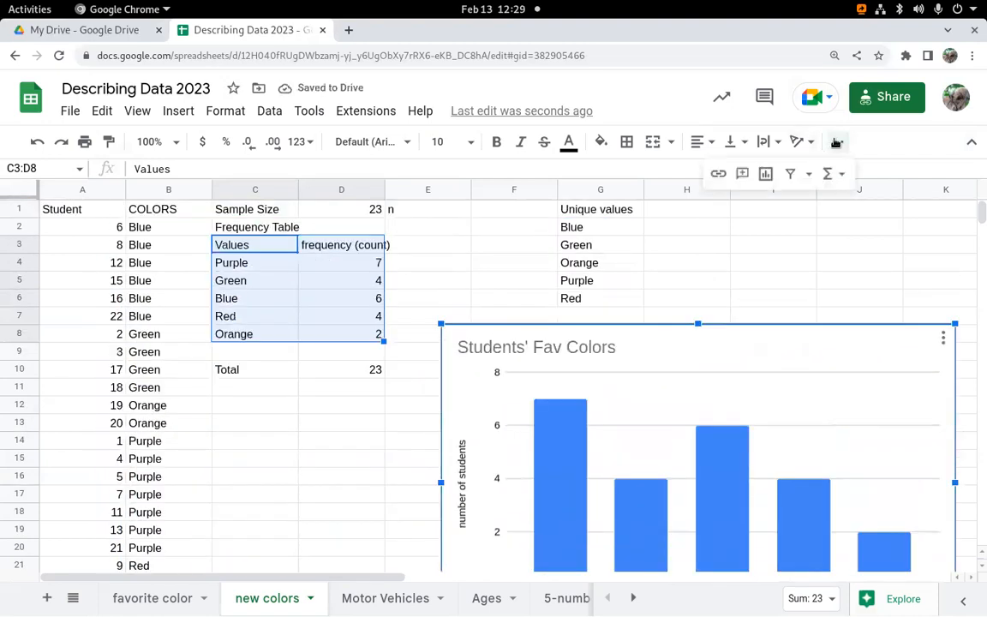
pyautogui.click(764, 174)
pyautogui.click(804, 250)
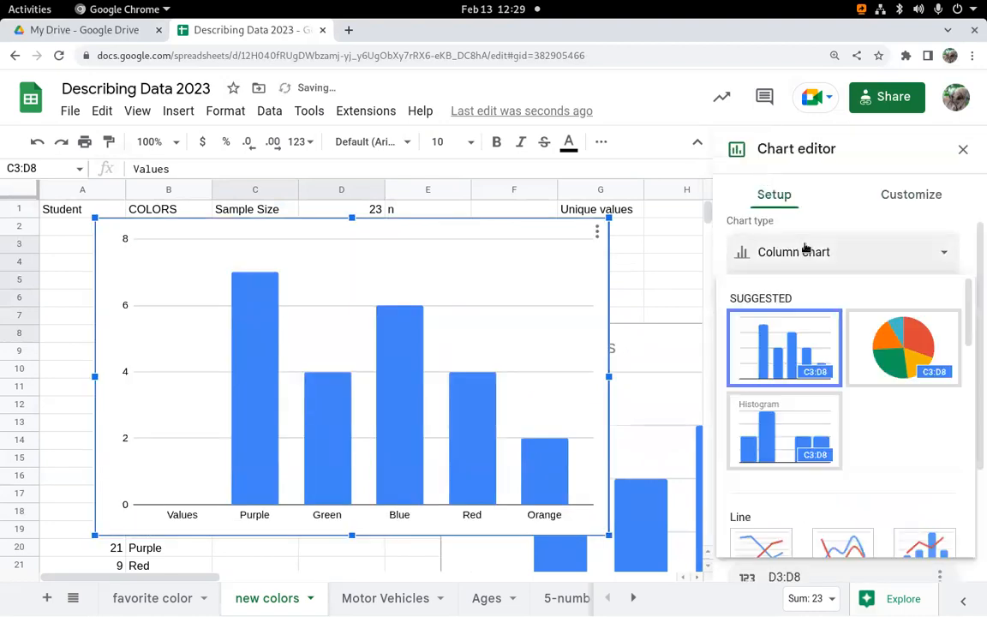
pyautogui.click(926, 357)
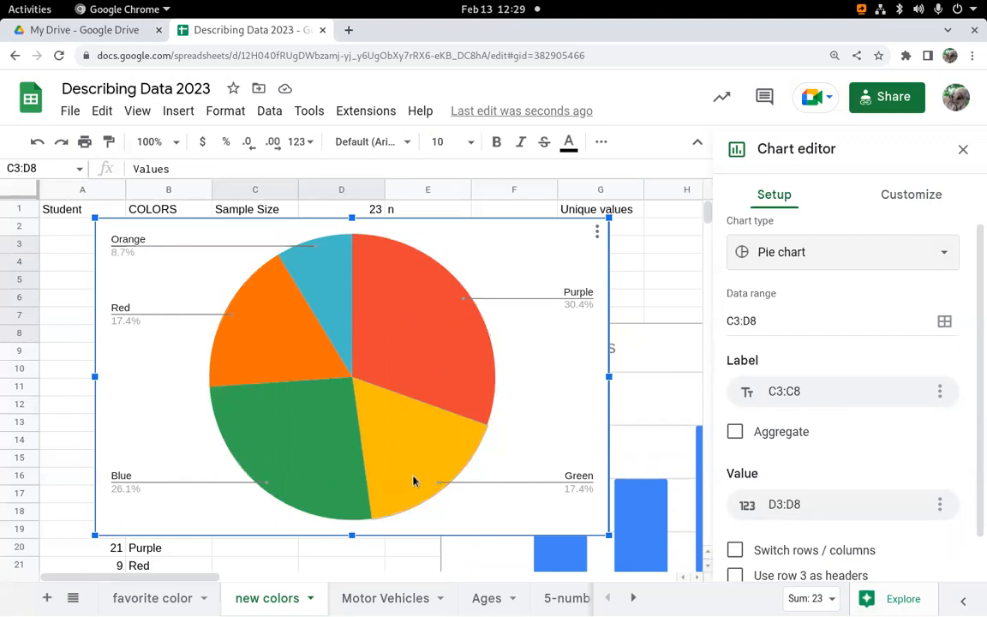
# - Recolor the pie chart's Purple slice purple and its Green slice a medium green
pyautogui.doubleClick(420, 313)
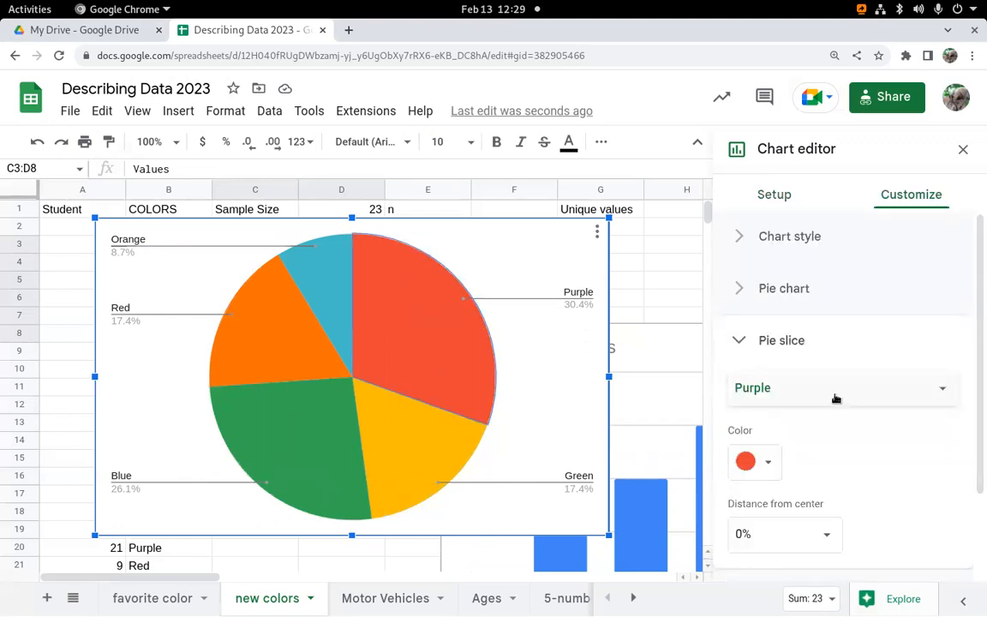
pyautogui.click(758, 463)
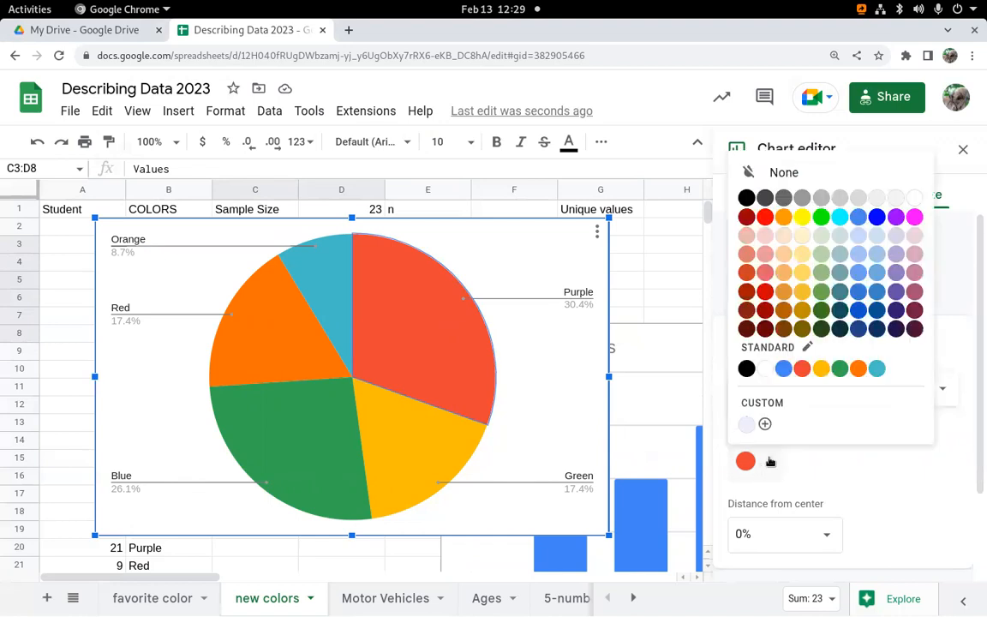
pyautogui.click(894, 219)
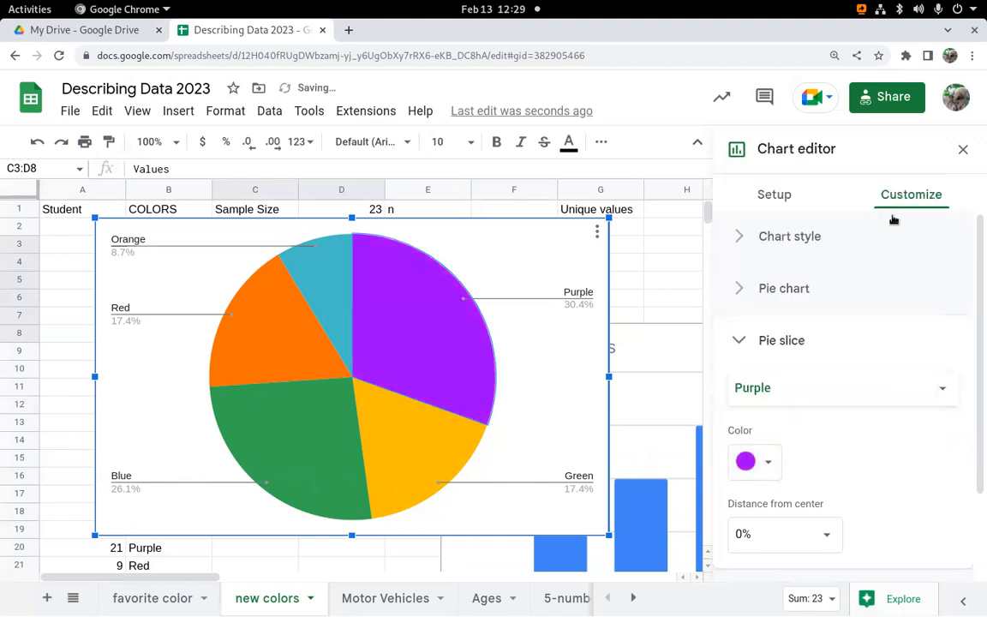
pyautogui.click(417, 456)
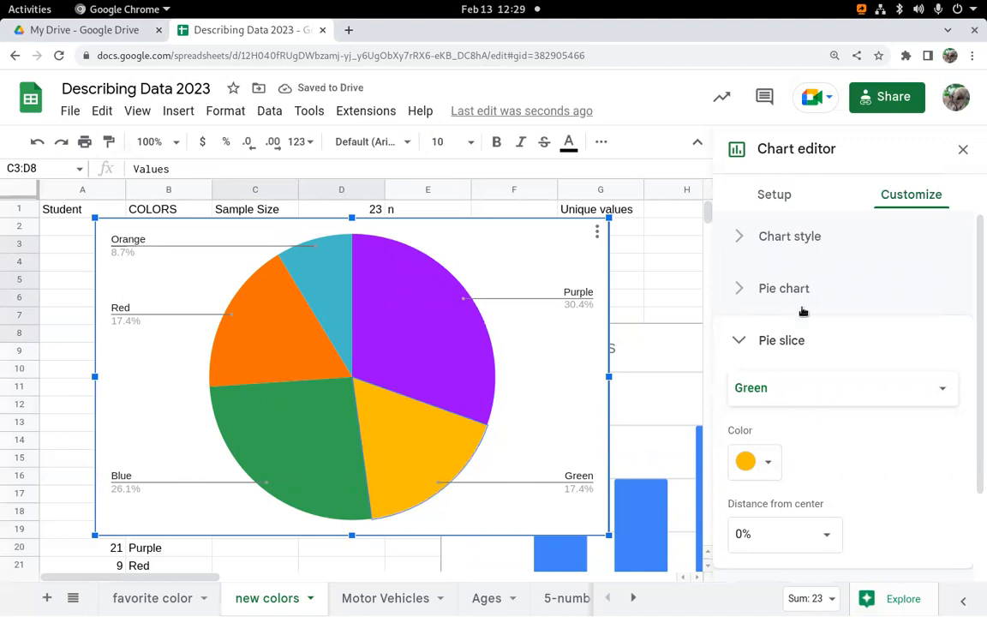
pyautogui.click(766, 461)
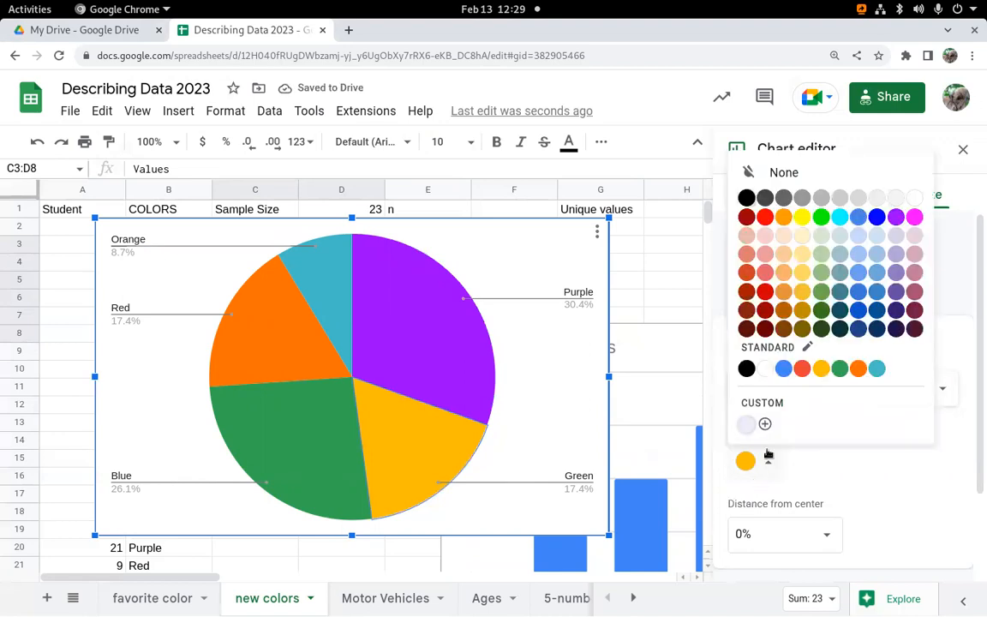
pyautogui.click(822, 276)
# - Recolor the pie chart's Blue slice cornflower blue and its Red slice bright red
pyautogui.click(311, 478)
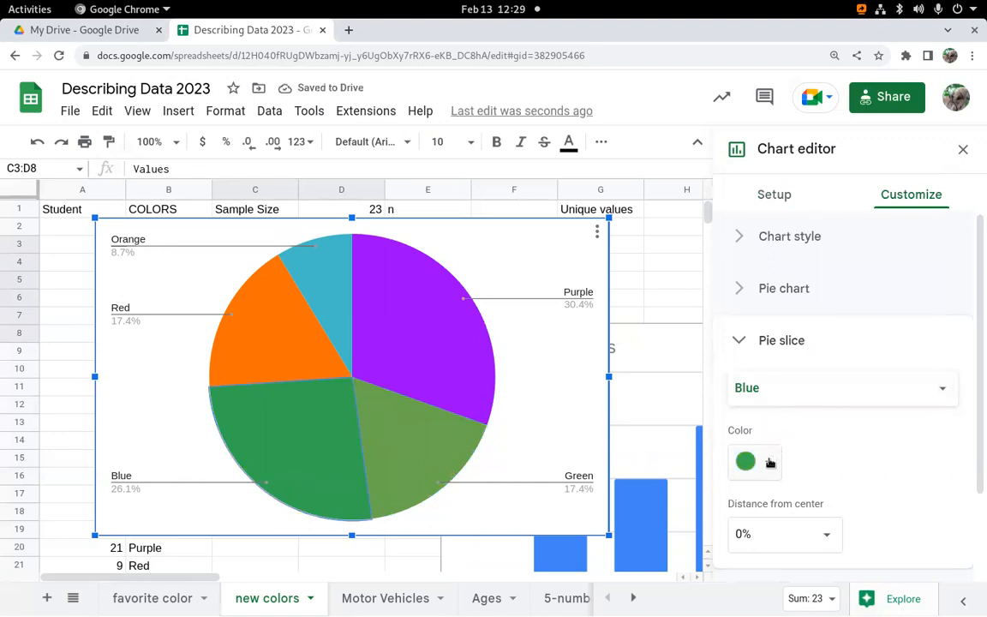
pyautogui.click(768, 462)
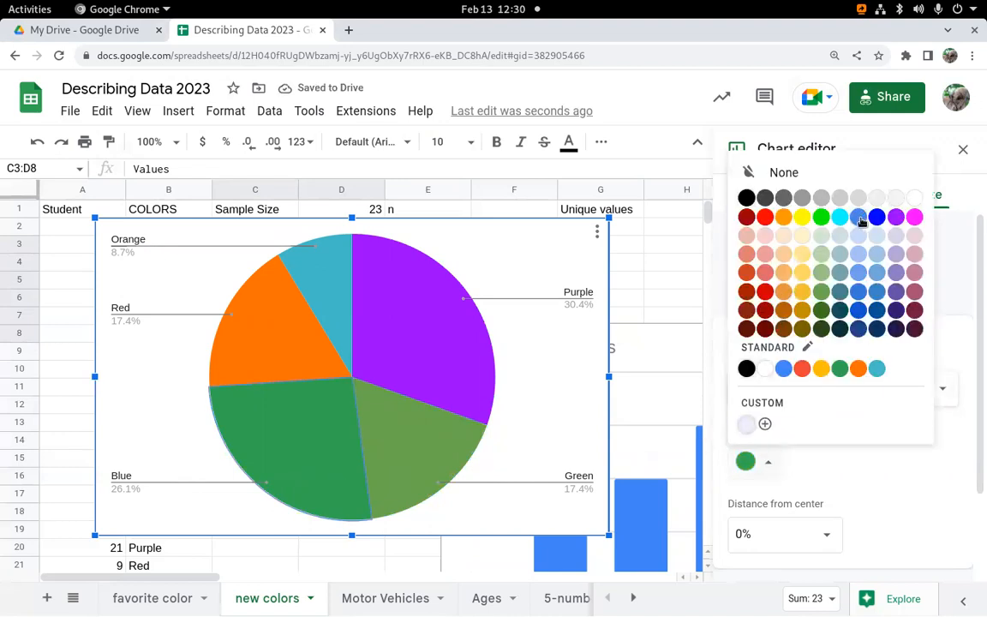
pyautogui.click(859, 217)
pyautogui.click(254, 352)
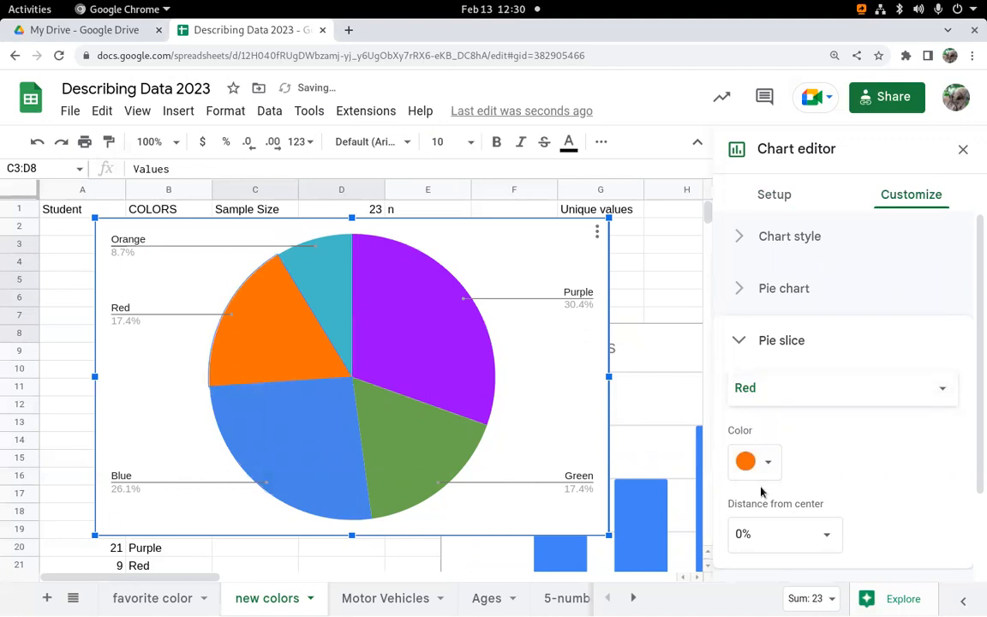
pyautogui.click(758, 463)
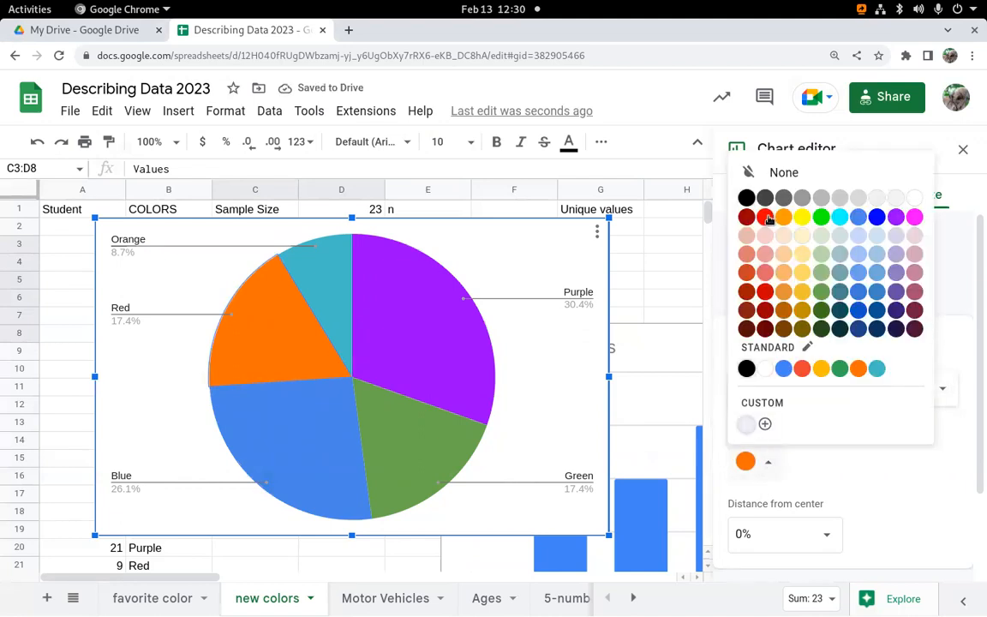
pyautogui.click(765, 217)
# - Recolor the pie chart's Orange slice orange
pyautogui.click(334, 291)
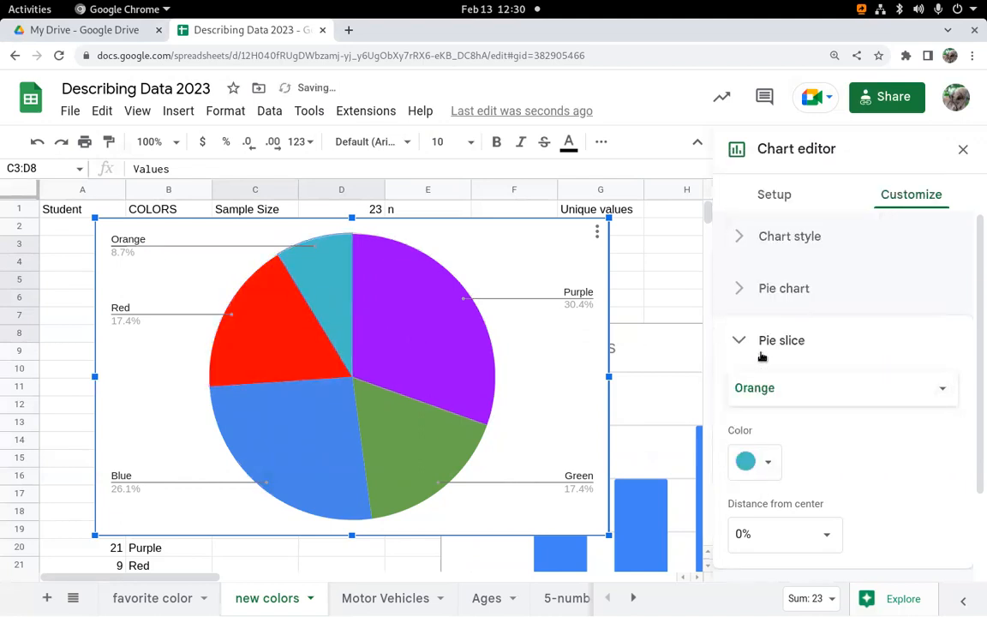
pyautogui.click(786, 390)
pyautogui.click(787, 462)
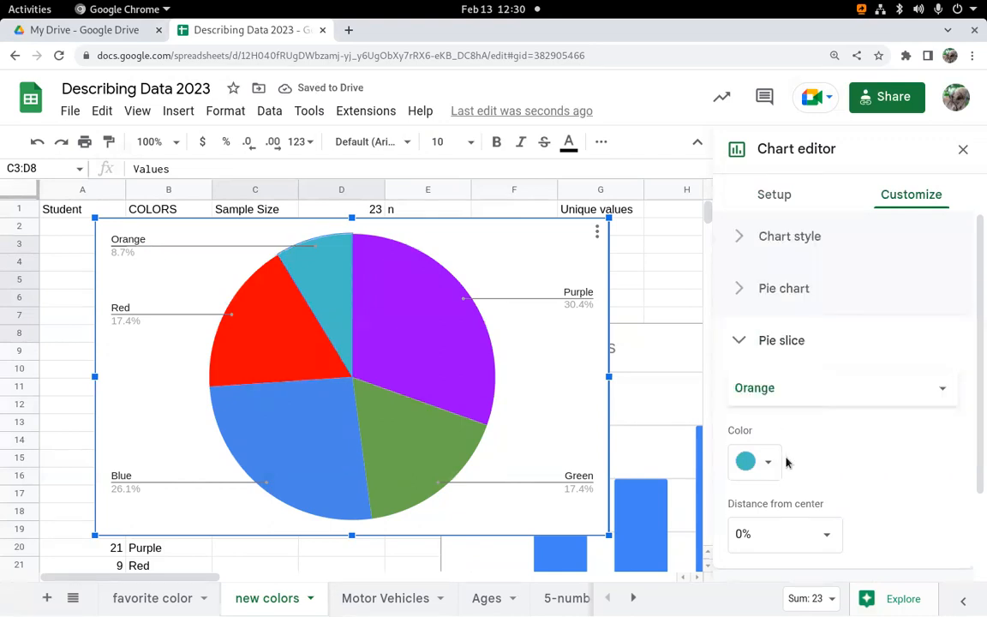
pyautogui.click(767, 464)
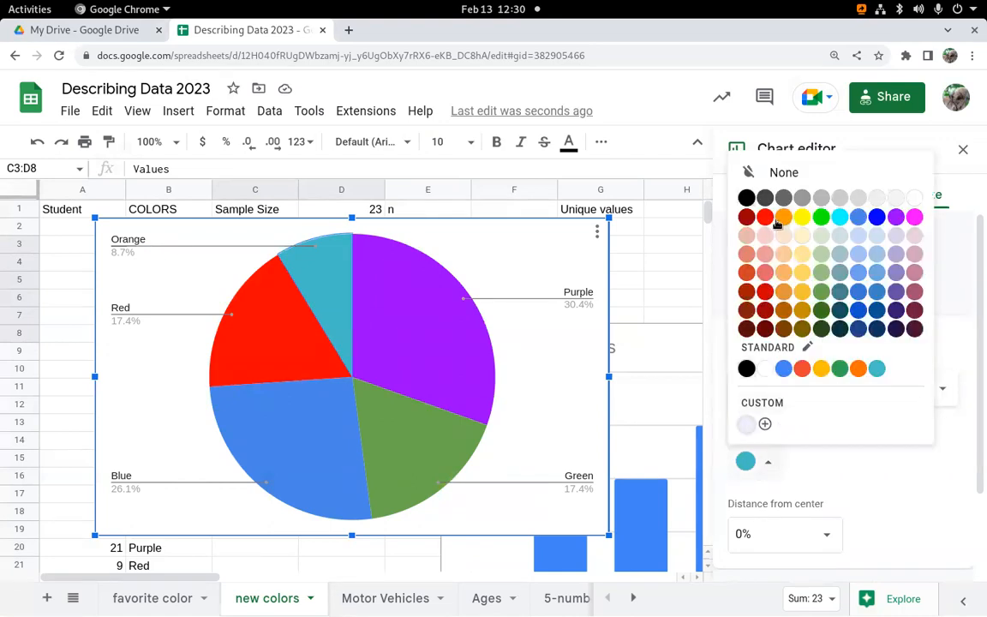
pyautogui.click(781, 219)
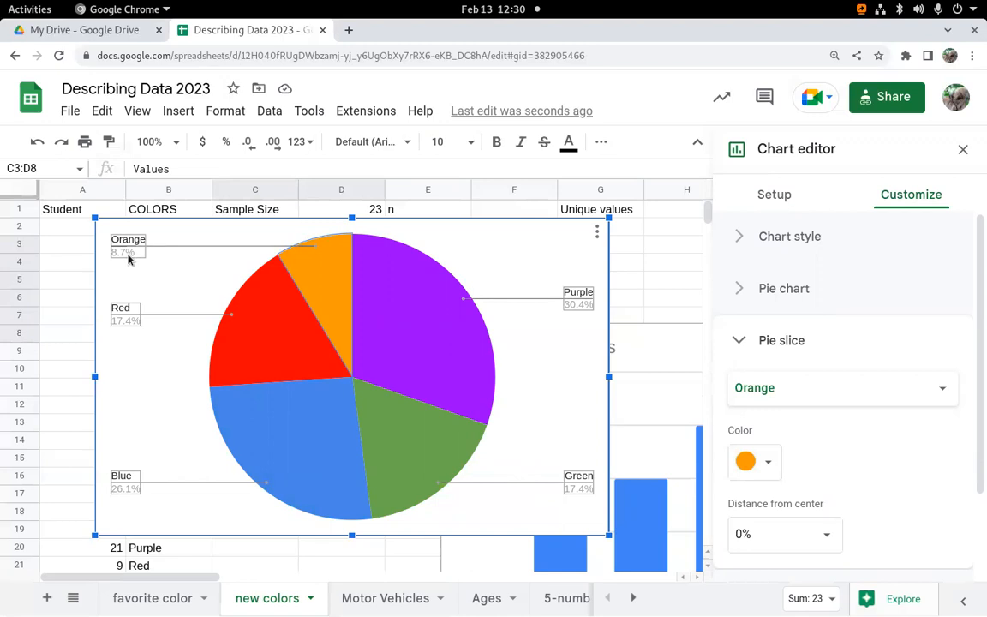
# - Move the pie chart down and to the right, off the frequency table
pyautogui.moveTo(520, 231); pyautogui.dragTo(632, 366)
pyautogui.scroll(-2, 617, 381)
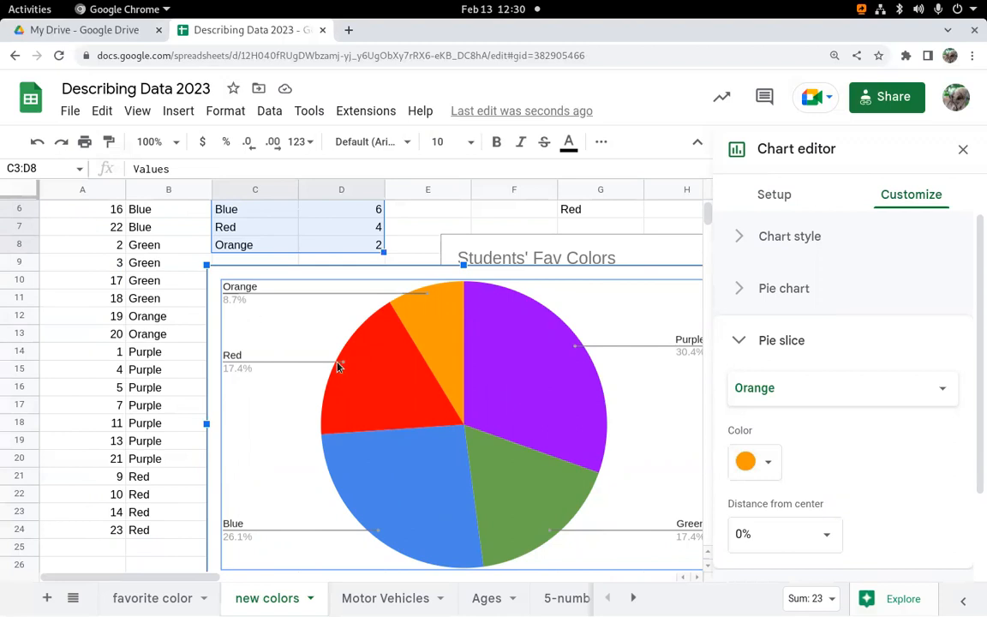
pyautogui.scroll(-2, 420, 431)
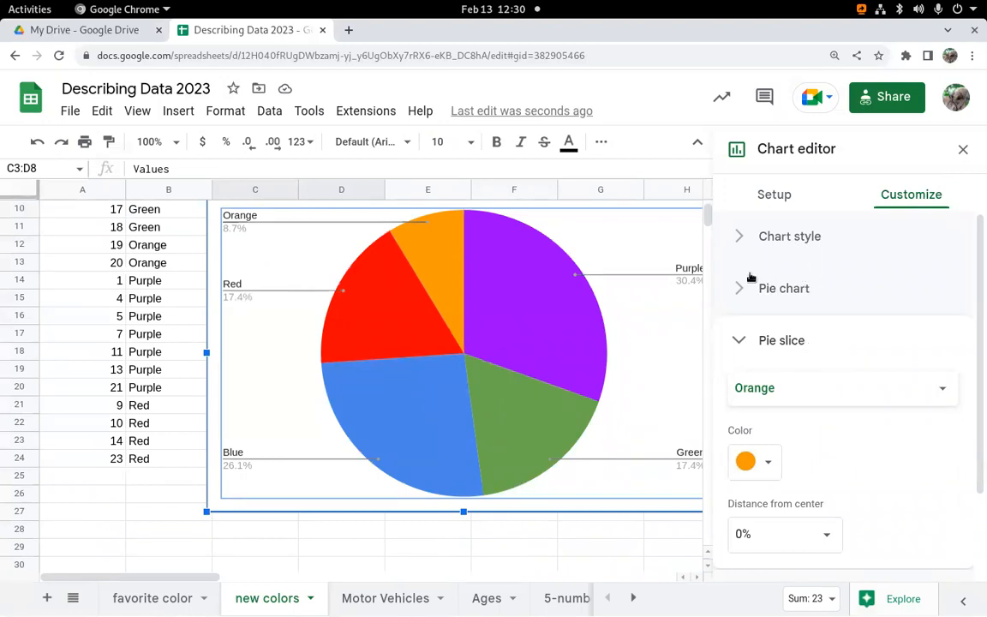
# - Set the pie chart's title to "Students' Fav Colors"
pyautogui.click(742, 343)
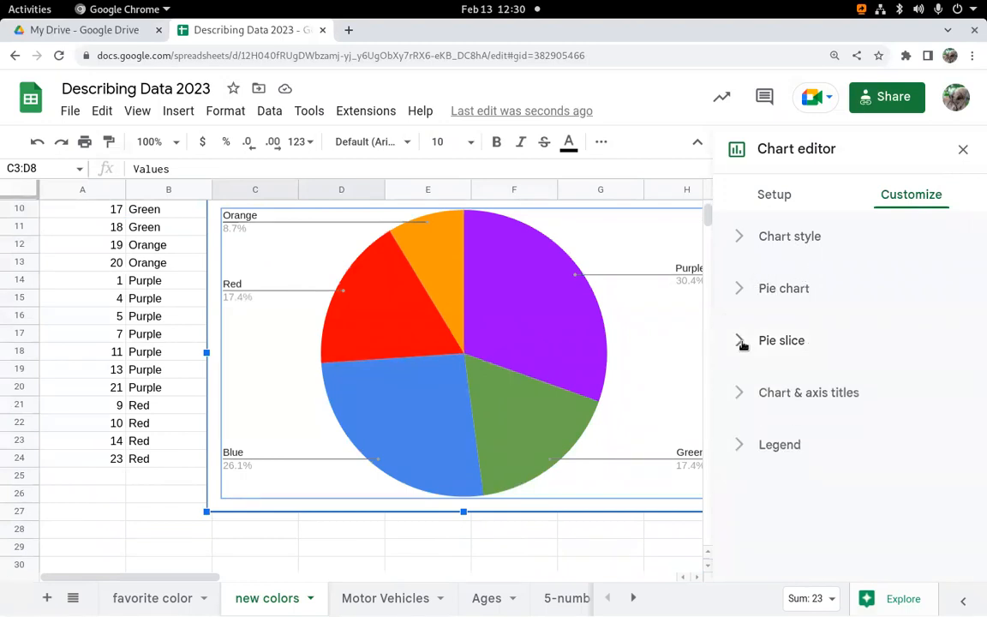
pyautogui.click(771, 392)
pyautogui.click(777, 524)
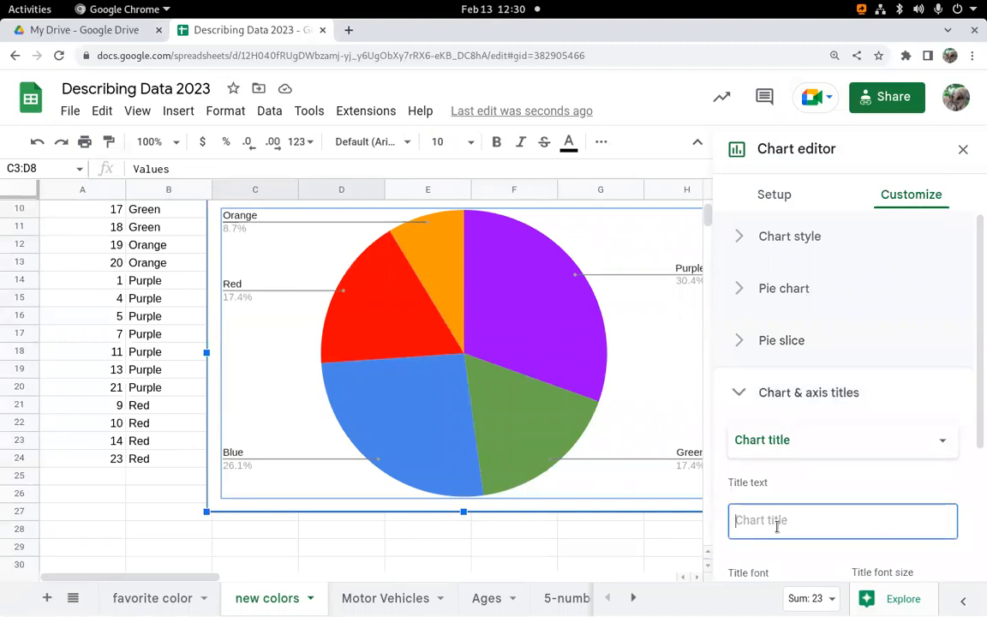
pyautogui.write('Stude')
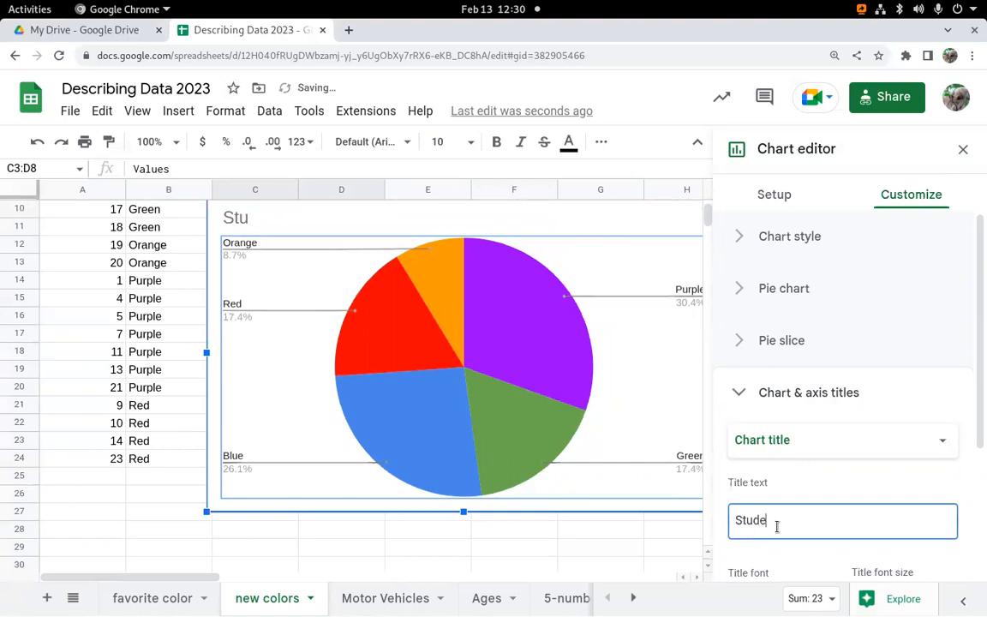
pyautogui.write("nts' Fav Colors")
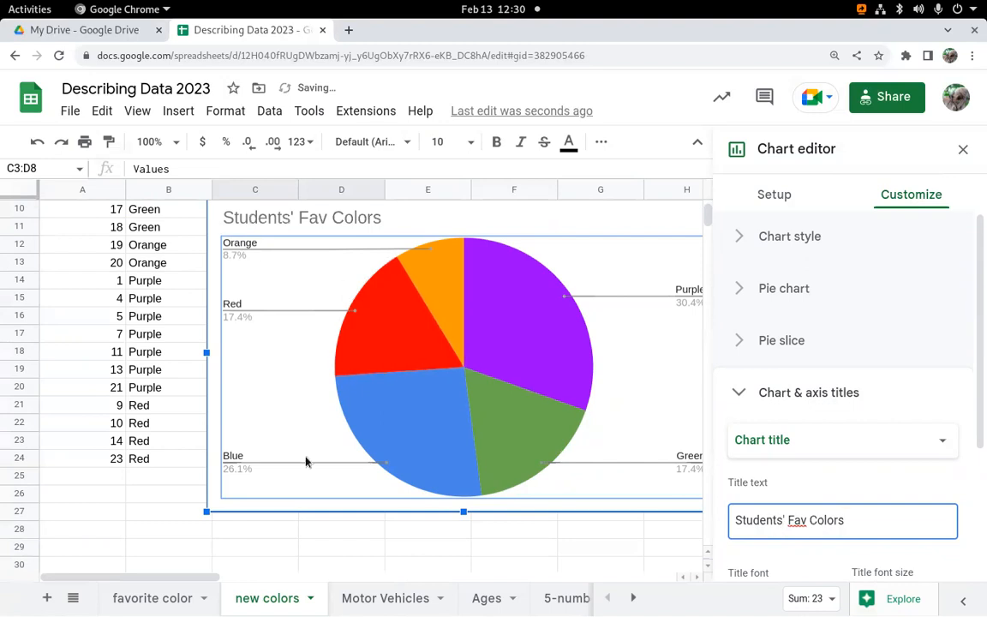
# - Close the chart editor and move the pie chart farther down and to the right, off the column chart
pyautogui.click(963, 150)
pyautogui.click(461, 248)
pyautogui.moveTo(517, 216); pyautogui.dragTo(749, 506)
pyautogui.scroll(-1, 589, 394)
pyautogui.scroll(3, 658, 411)
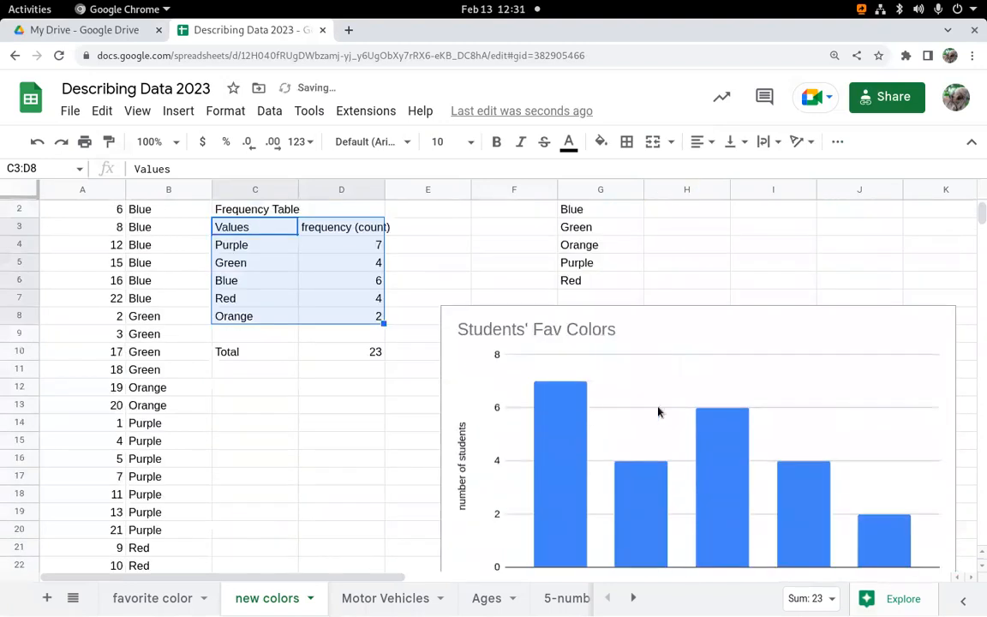
# - Shorten the frequency table's header in D3 to "frequency"
pyautogui.click(410, 230)
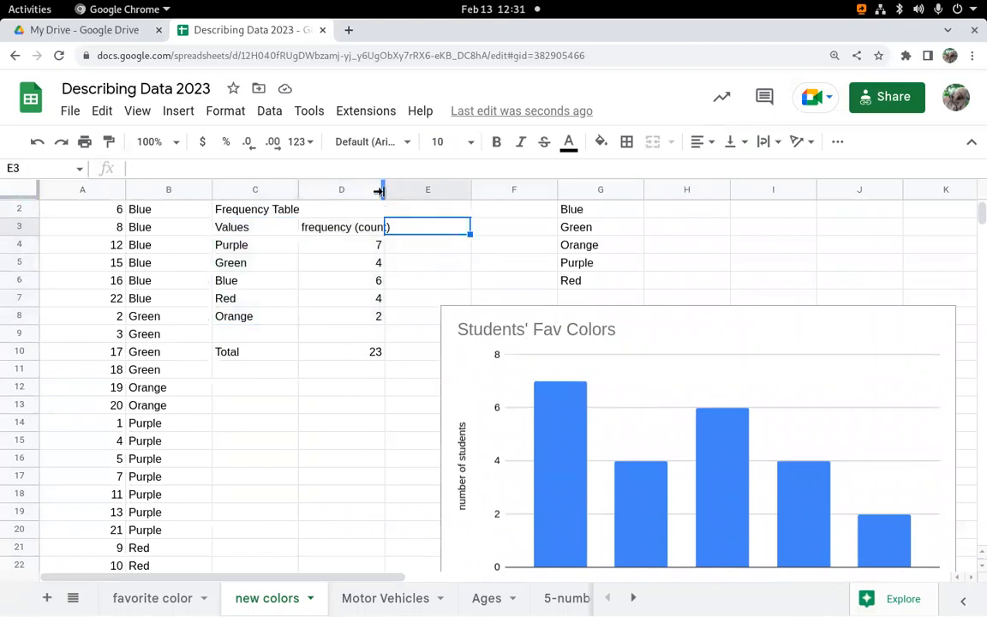
pyautogui.doubleClick(366, 227)
pyautogui.press('BackSpace')
pyautogui.press('BackSpace')
pyautogui.press('BackSpace')
pyautogui.press('BackSpace')
pyautogui.press('BackSpace')
pyautogui.press('BackSpace')
pyautogui.press('BackSpace')
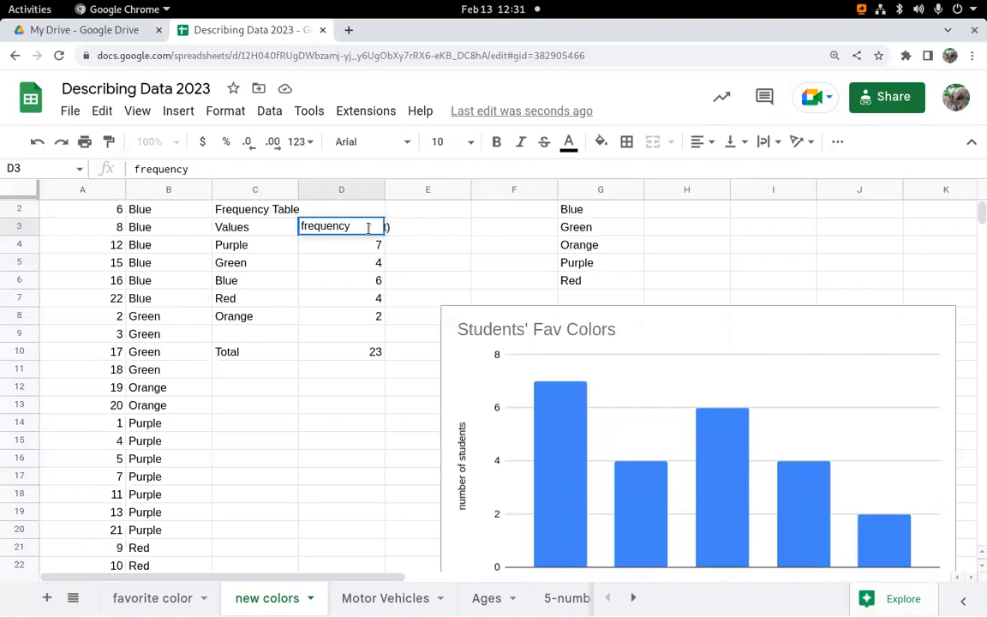
pyautogui.press('Return')
# - Add the header "Relative Frequency" in E3, beside the frequency column
pyautogui.click(421, 232)
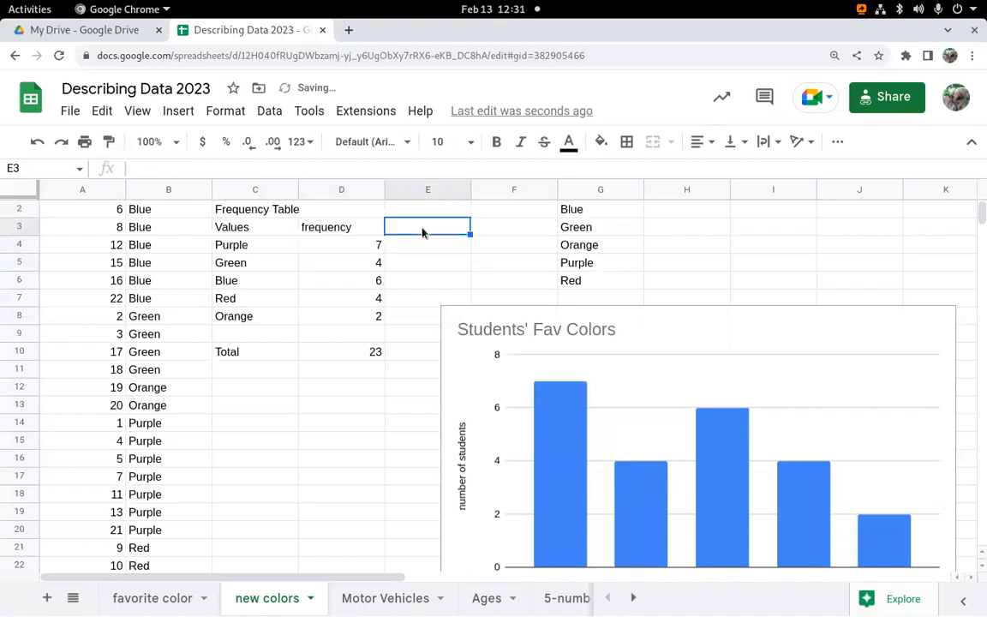
pyautogui.write('Relative Frequency')
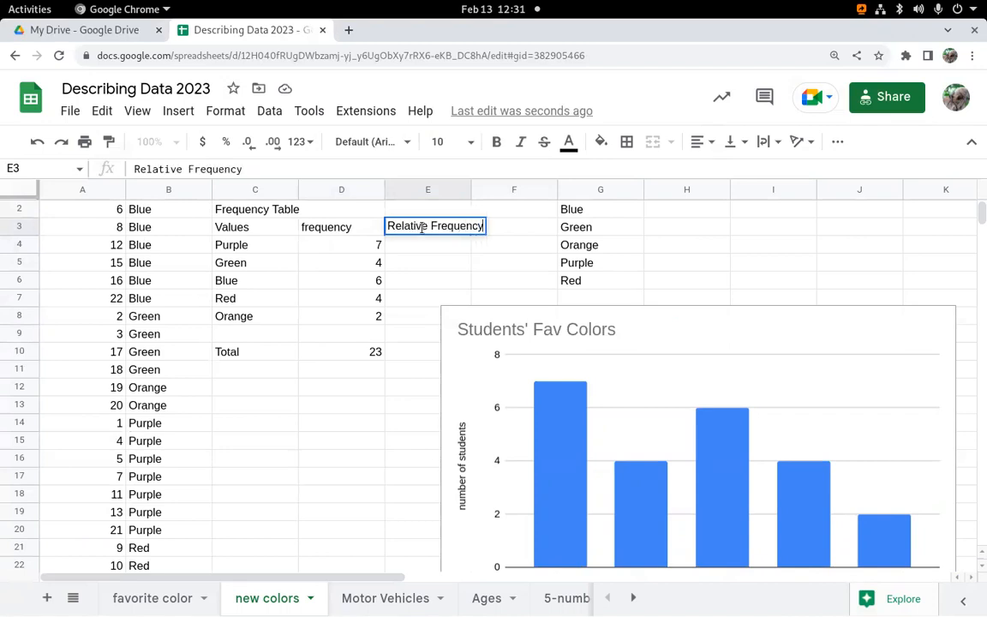
pyautogui.press('Return')
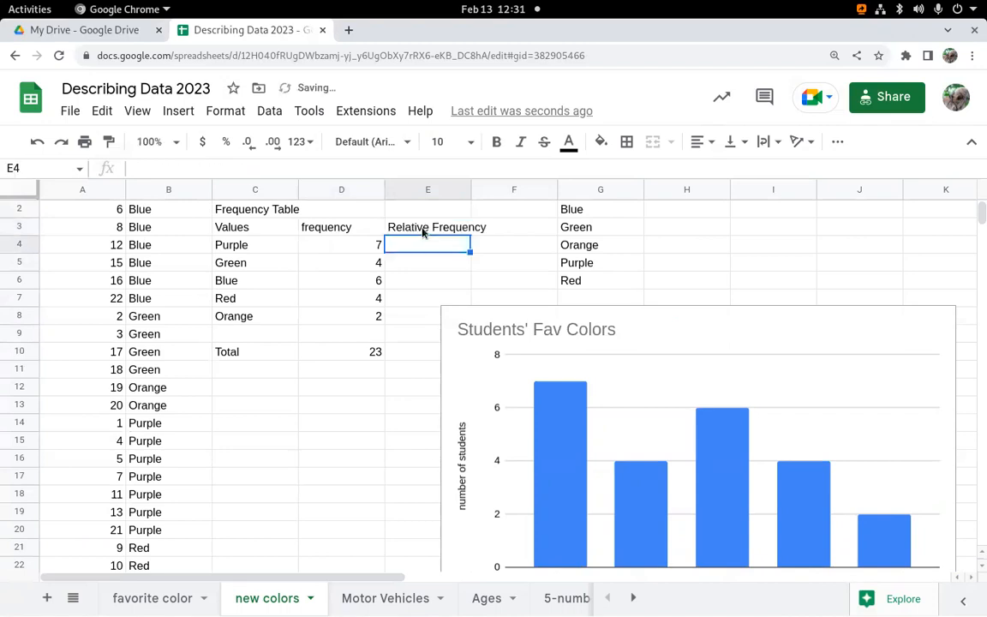
# - Enter =D4/23 in E4 as Purple's relative frequency and dismiss the suggested autofill
pyautogui.write('=')
pyautogui.click(357, 246)
pyautogui.write('/')
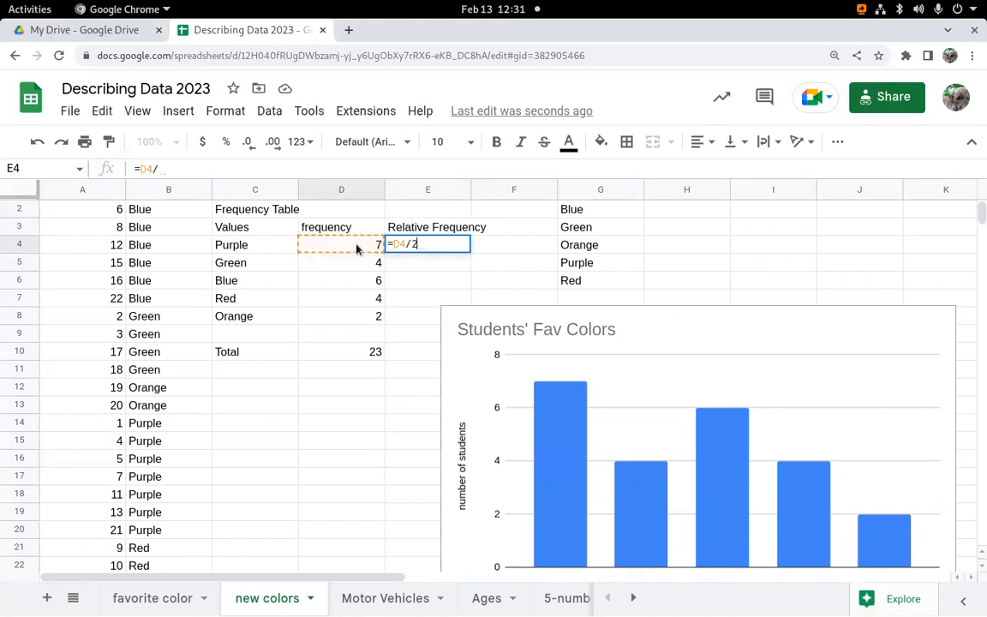
pyautogui.write('23')
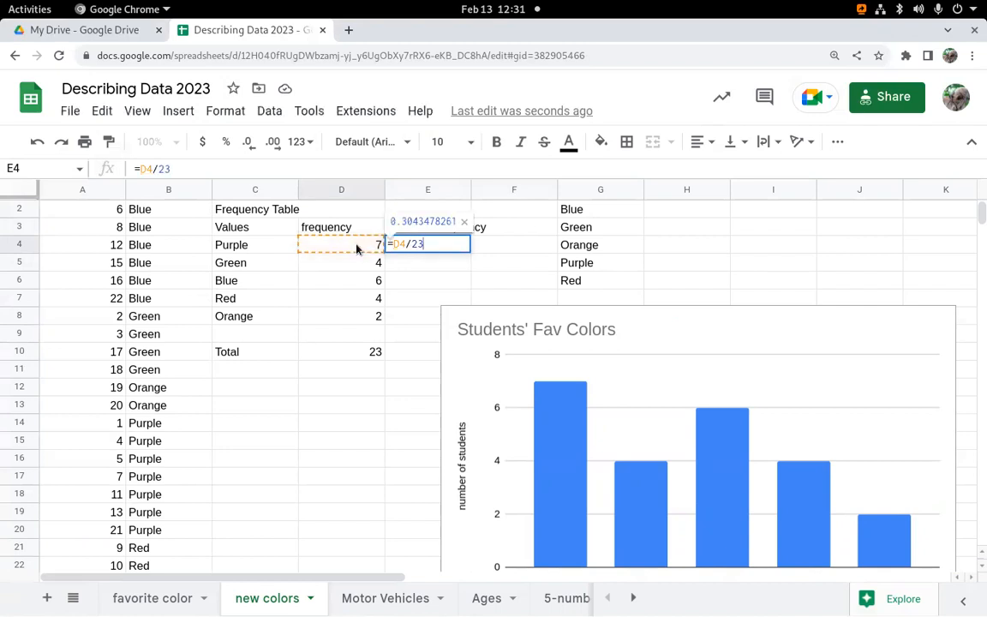
pyautogui.press('Return')
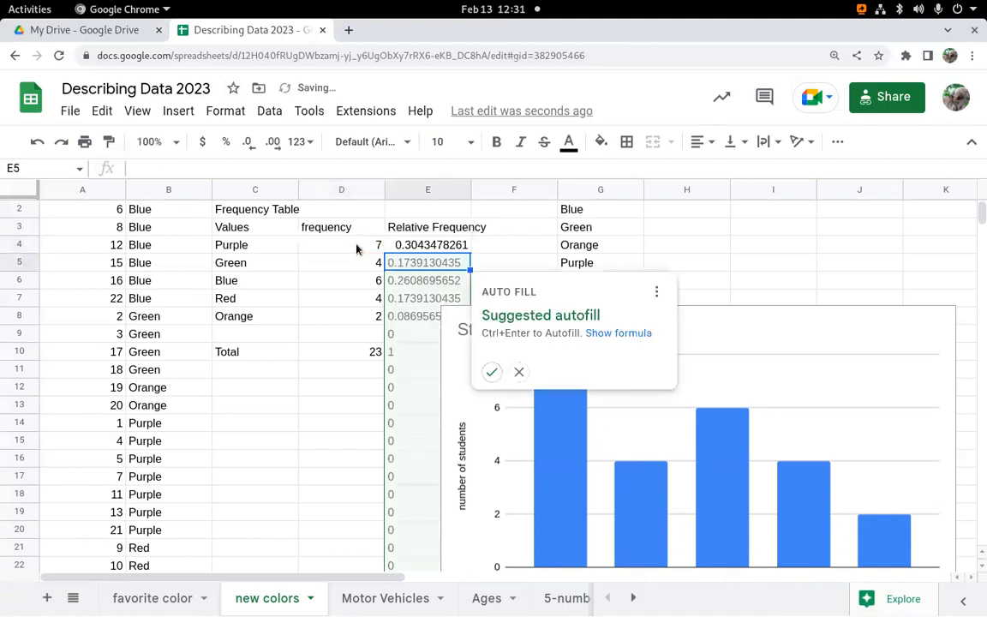
pyautogui.click(521, 372)
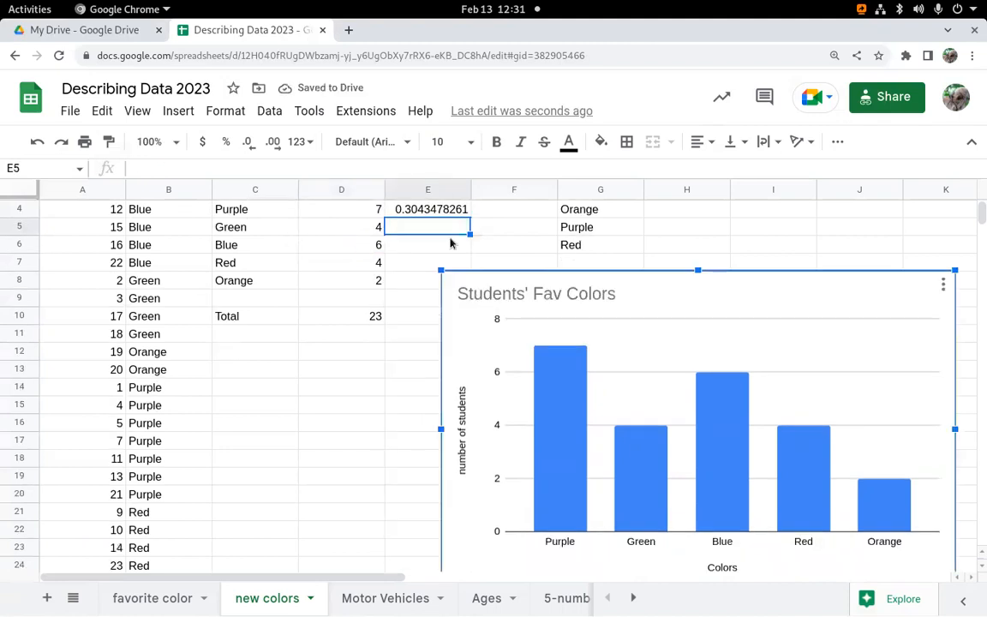
# - Fill the relative frequency formula from E4 down to E8 for the remaining colors
pyautogui.scroll(2, 459, 288)
pyautogui.click(404, 257)
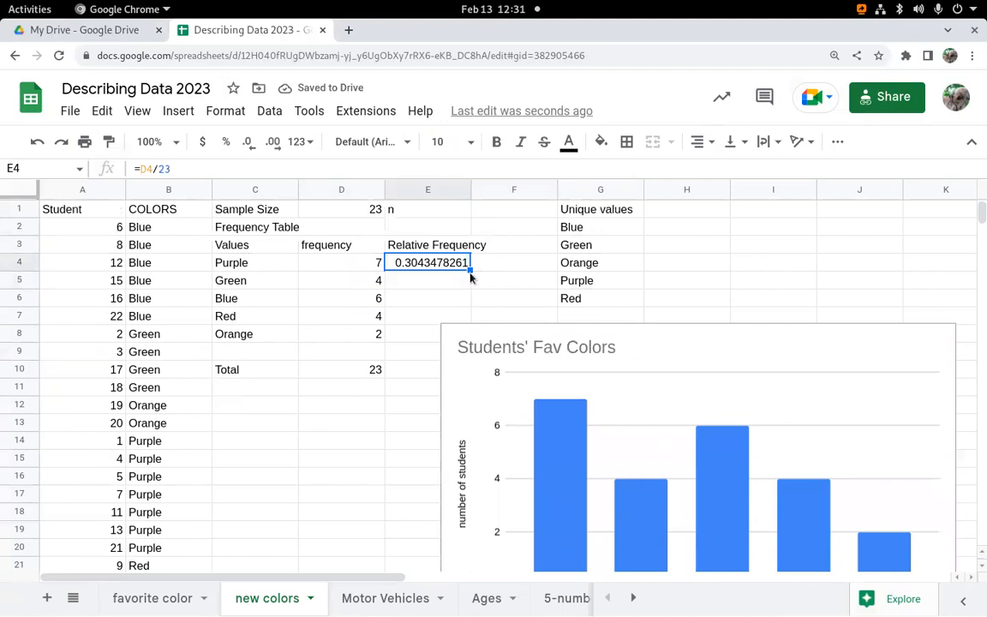
pyautogui.moveTo(470, 270); pyautogui.dragTo(471, 335)
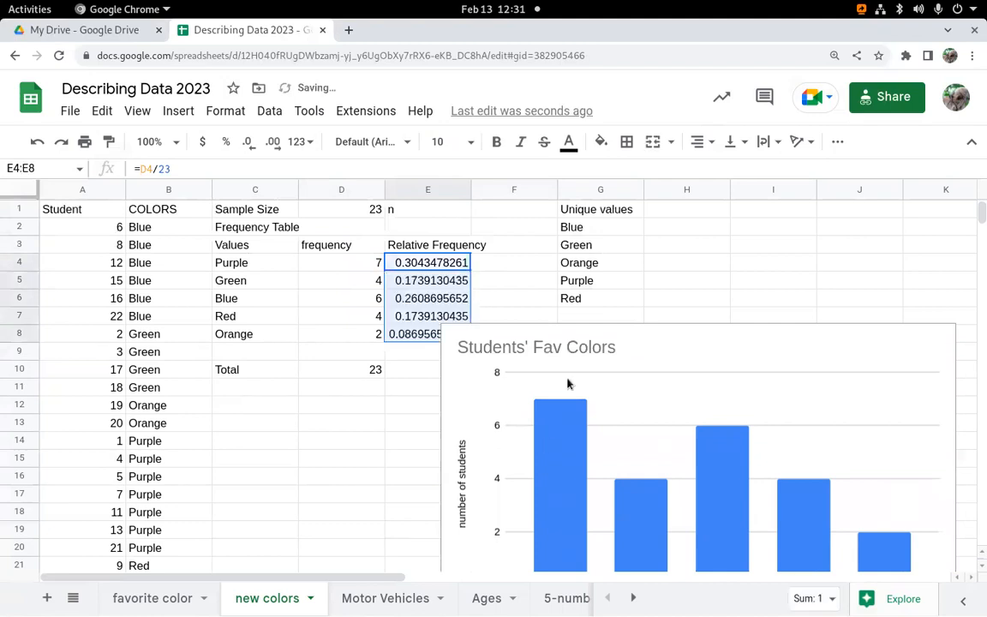
# - Move the column chart to the right so it no longer covers the Relative Frequency column
pyautogui.click(604, 344)
pyautogui.moveTo(654, 297); pyautogui.dragTo(783, 286)
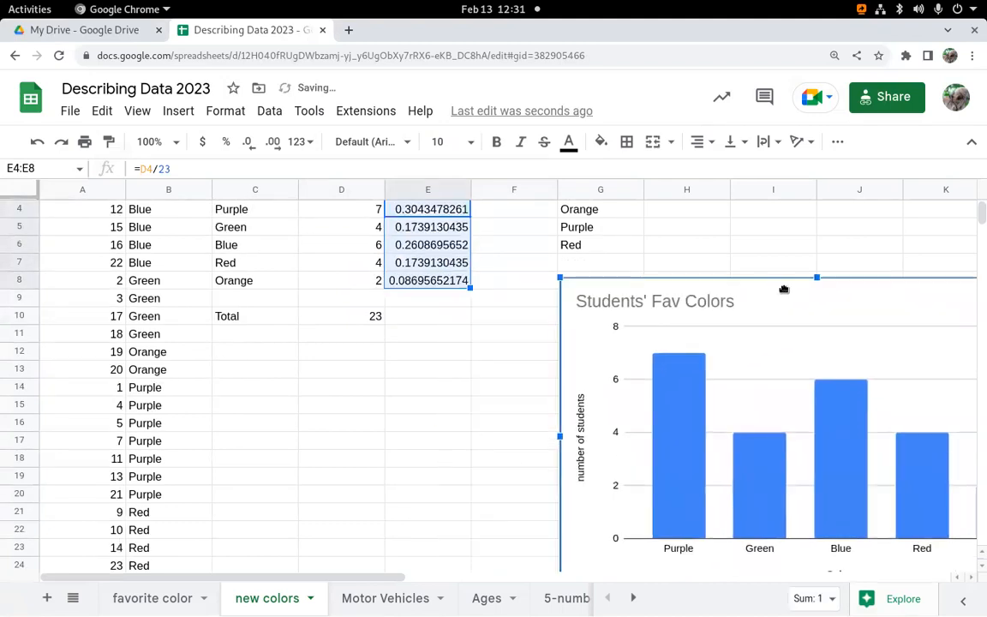
pyautogui.scroll(2, 399, 301)
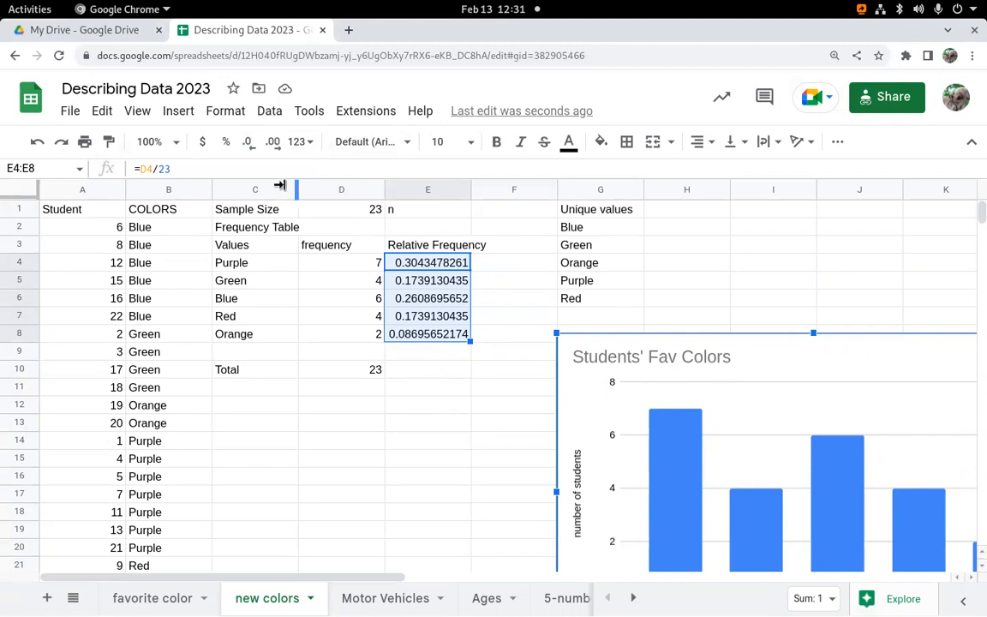
# - Format the relative frequencies in E4:E8 to two decimal places
pyautogui.click(249, 143)
pyautogui.click(249, 142)
pyautogui.click(249, 142)
pyautogui.click(250, 142)
pyautogui.click(249, 143)
pyautogui.click(249, 142)
pyautogui.click(249, 142)
pyautogui.click(250, 142)
pyautogui.click(250, 143)
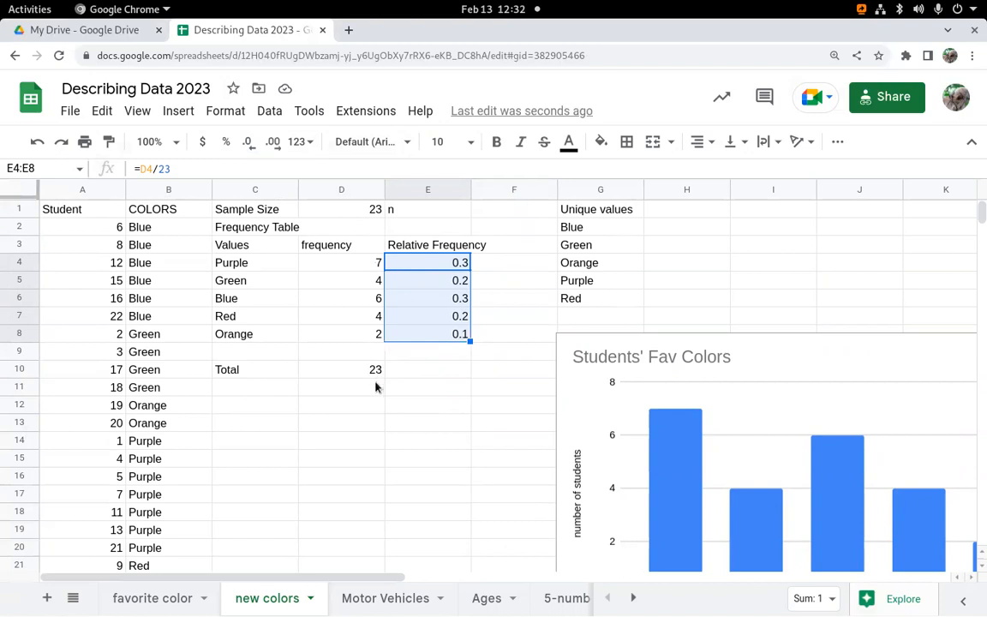
pyautogui.click(272, 144)
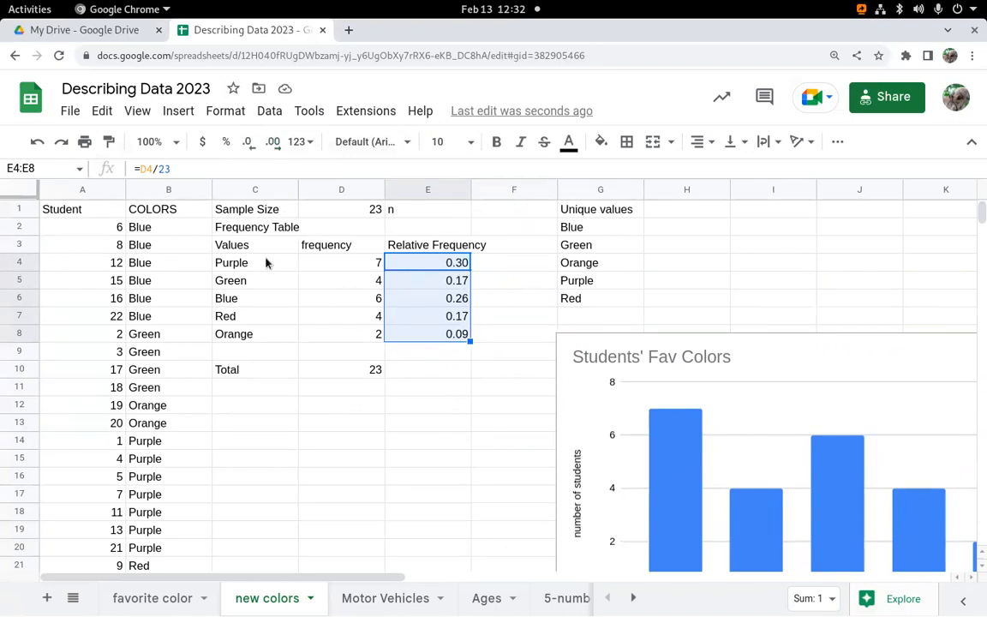
pyautogui.moveTo(242, 249); pyautogui.dragTo(249, 331)
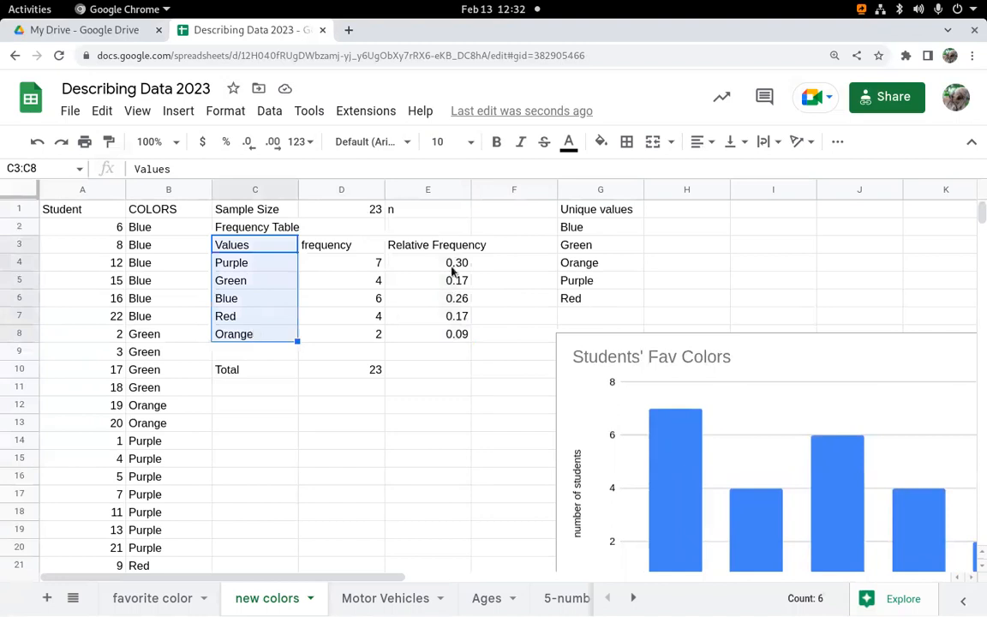
pyautogui.moveTo(436, 248); pyautogui.dragTo(443, 339)
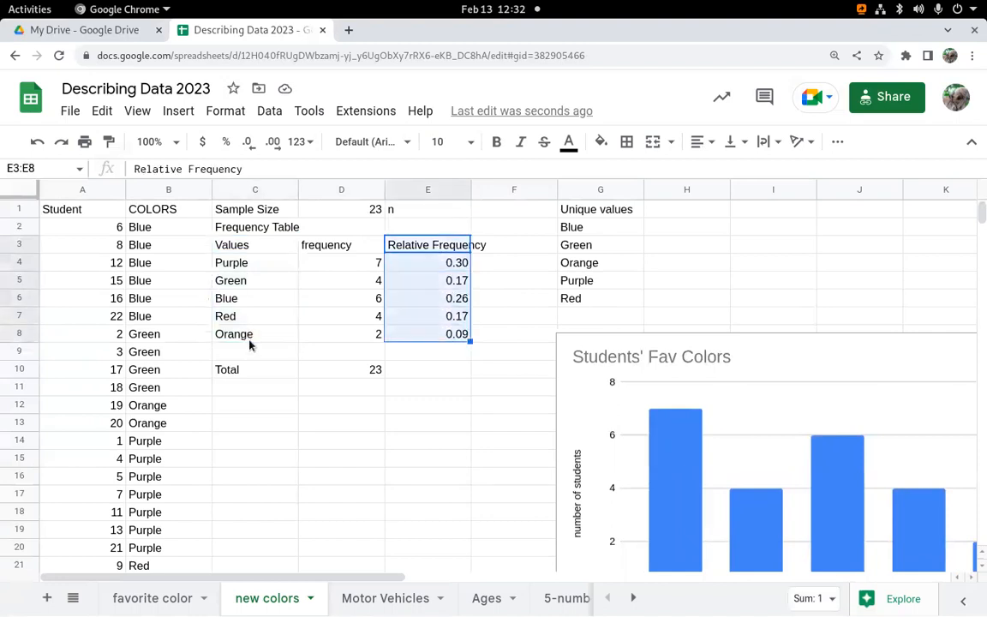
pyautogui.click(263, 293)
pyautogui.press('Up')
pyautogui.press('Right')
pyautogui.press('Right')
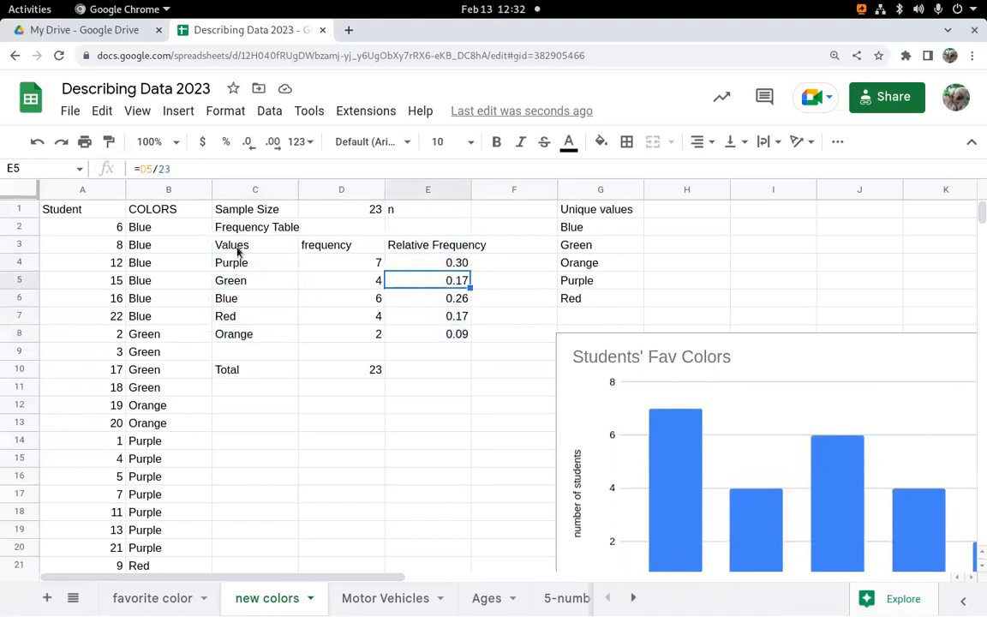
# - Insert a column chart from the color values in C3:C8 and the relative frequencies in E3:E8
pyautogui.moveTo(236, 246); pyautogui.dragTo(242, 335)
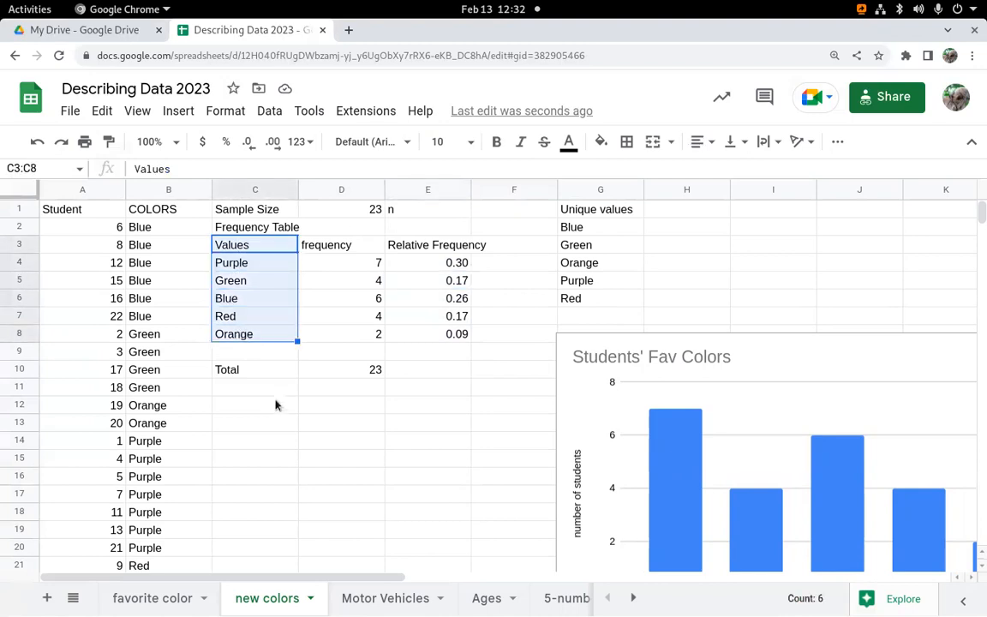
pyautogui.moveTo(433, 248); pyautogui.dragTo(446, 336)
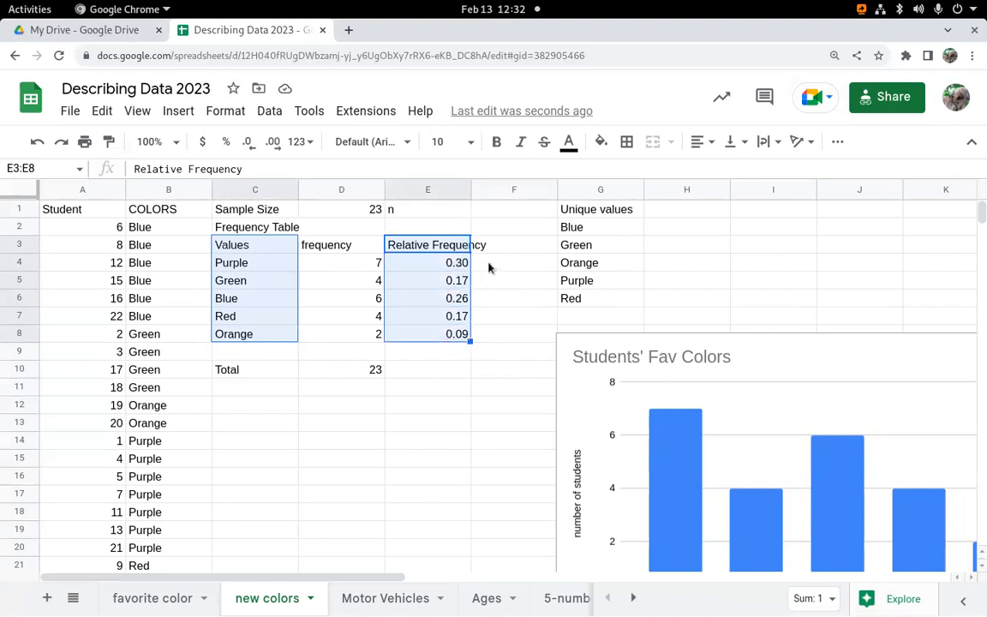
pyautogui.click(835, 143)
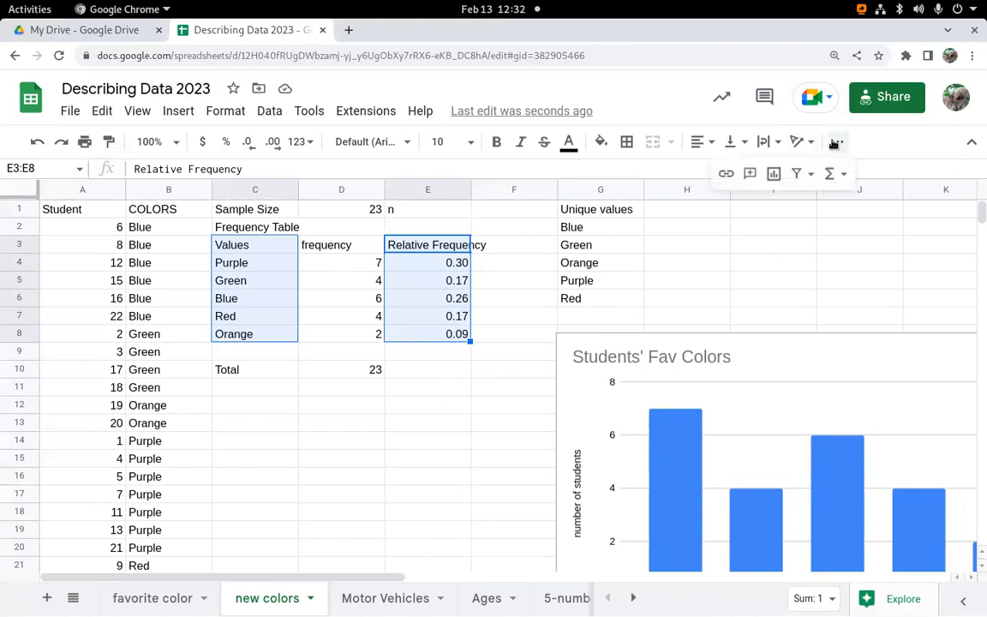
pyautogui.click(774, 175)
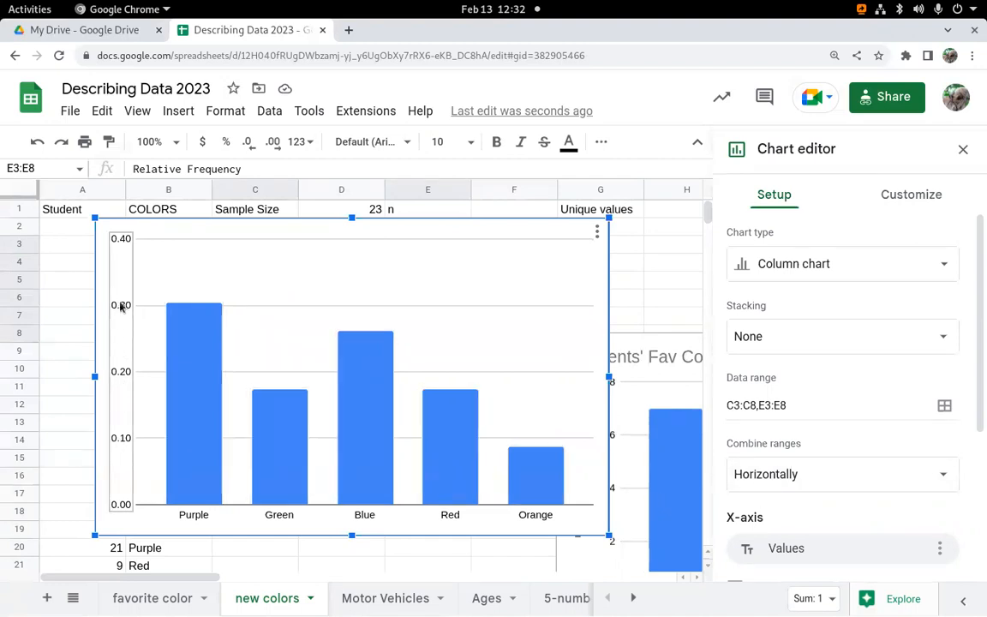
# - Title the relative frequency chart "Students' Fav Colors"
pyautogui.click(899, 199)
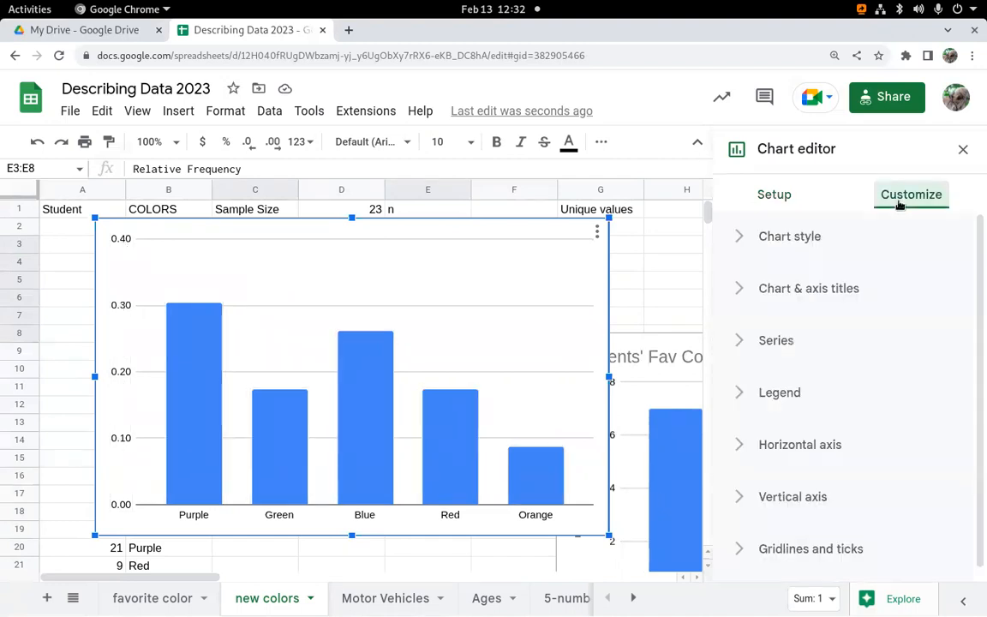
pyautogui.click(793, 296)
pyautogui.click(786, 421)
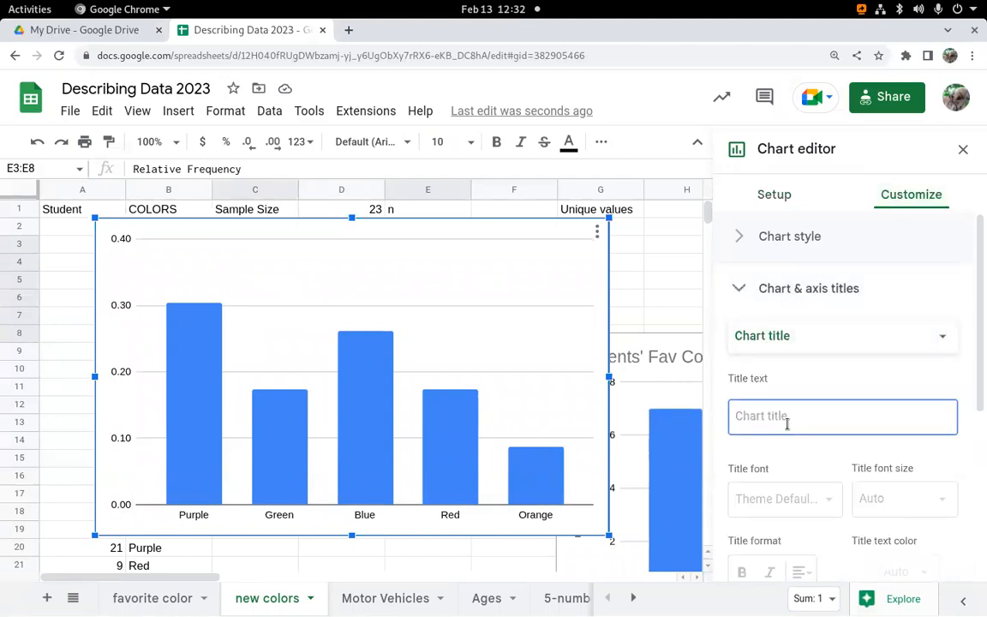
pyautogui.write('Student')
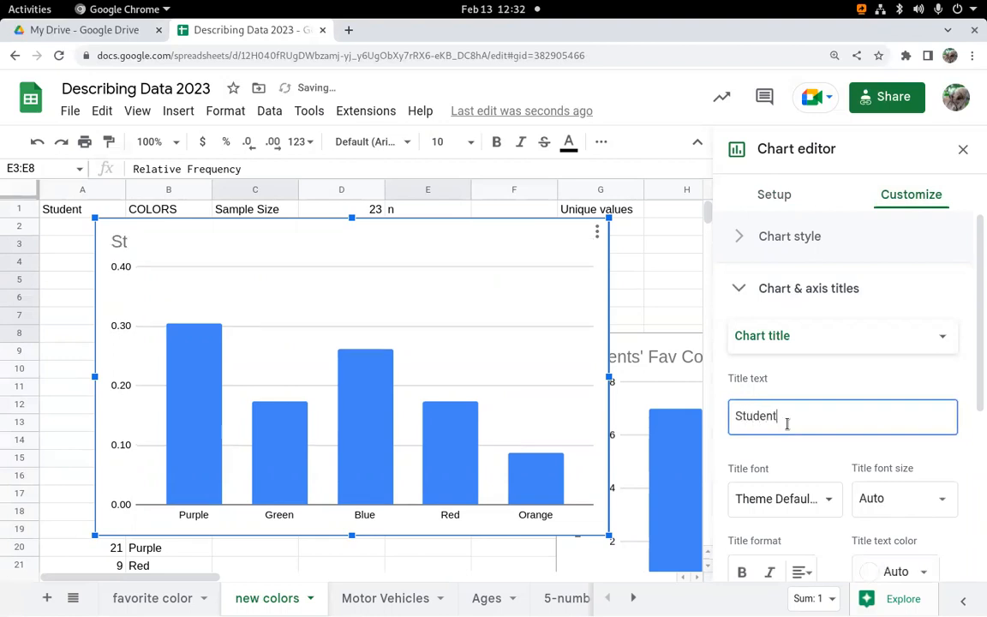
pyautogui.write("s' Fav Colors")
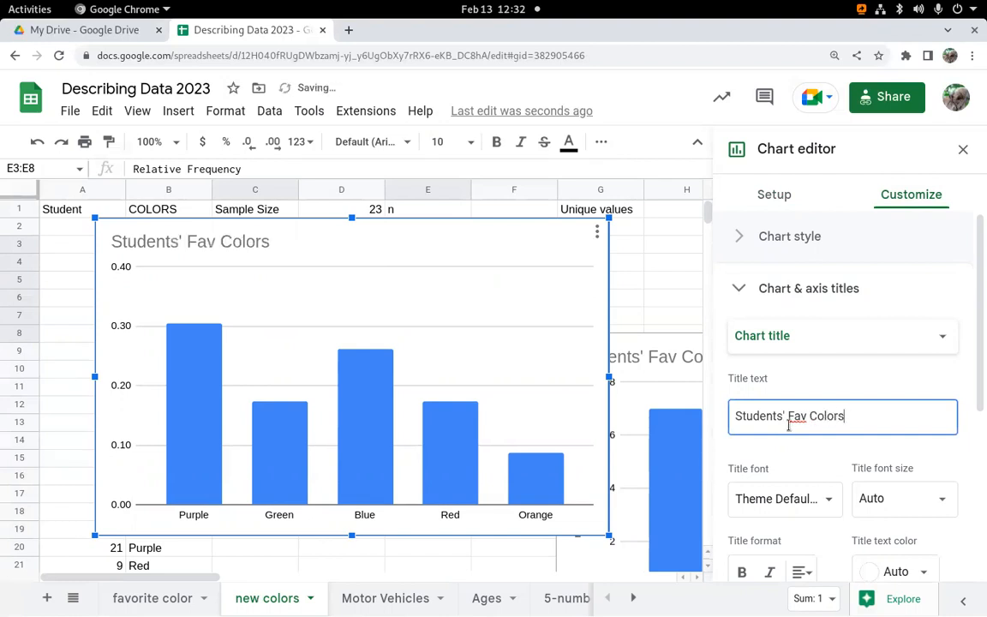
# - Set the relative frequency chart's vertical axis title to "proportion of students"
pyautogui.click(818, 337)
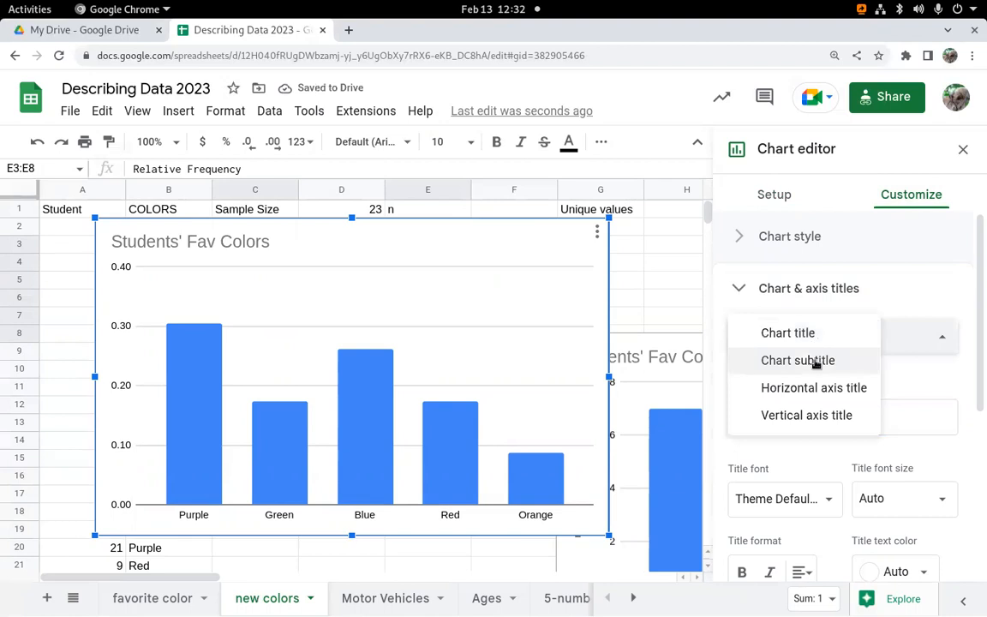
pyautogui.click(808, 414)
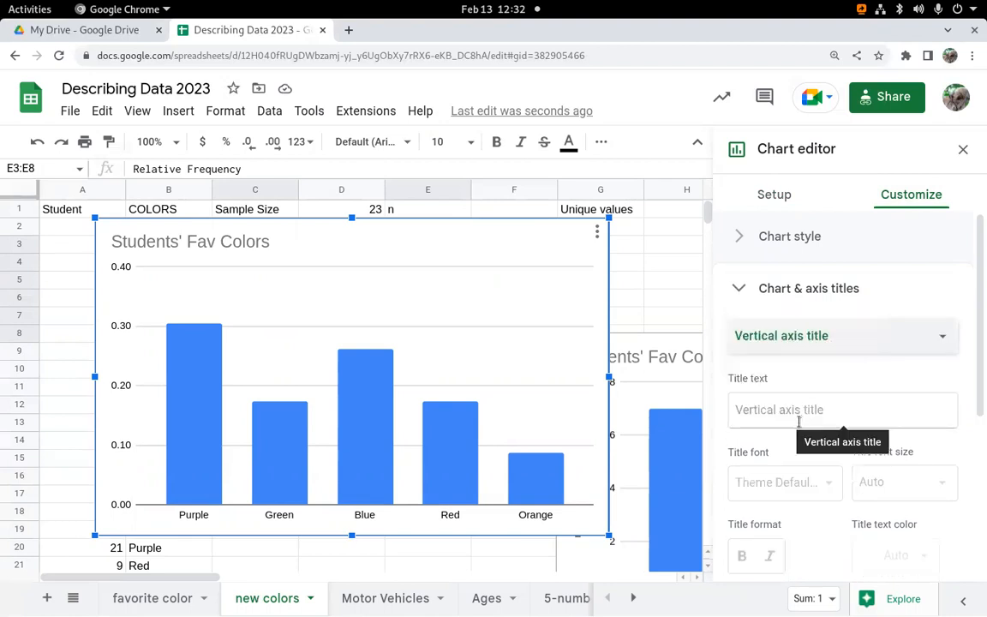
pyautogui.click(798, 421)
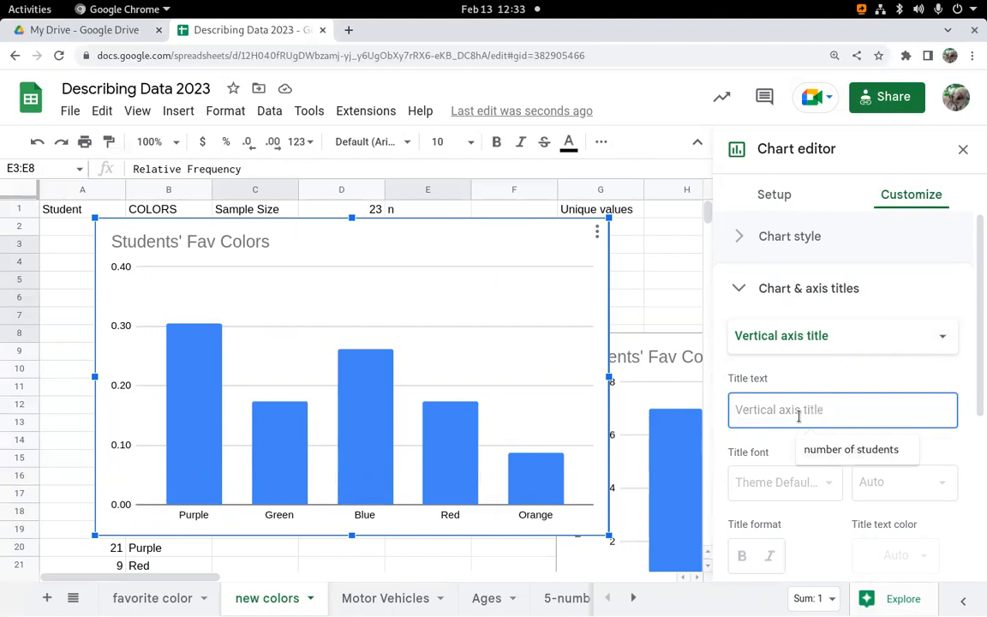
pyautogui.write('fractio')
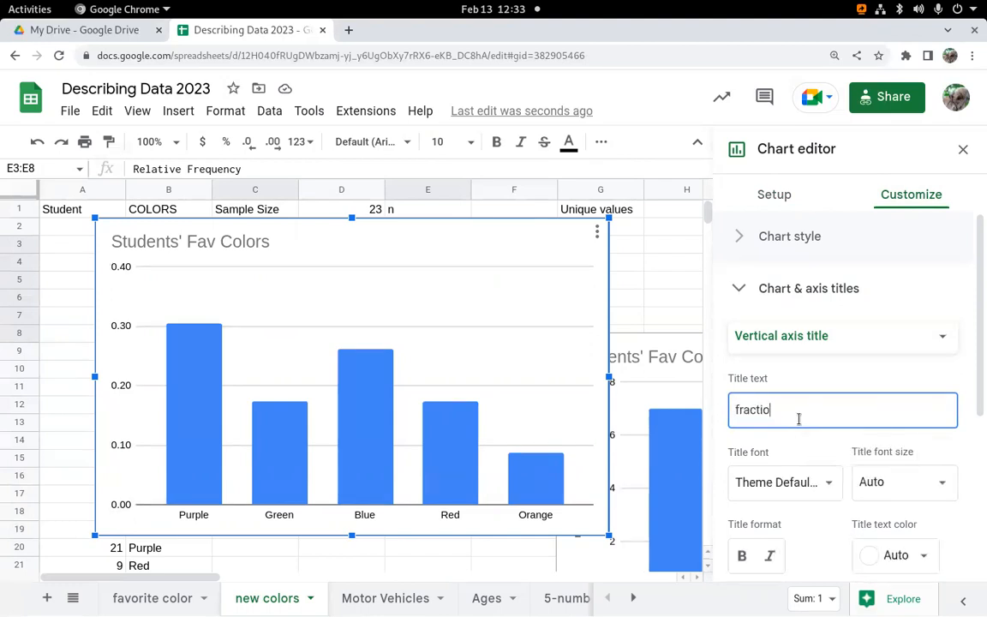
pyautogui.write('n of students')
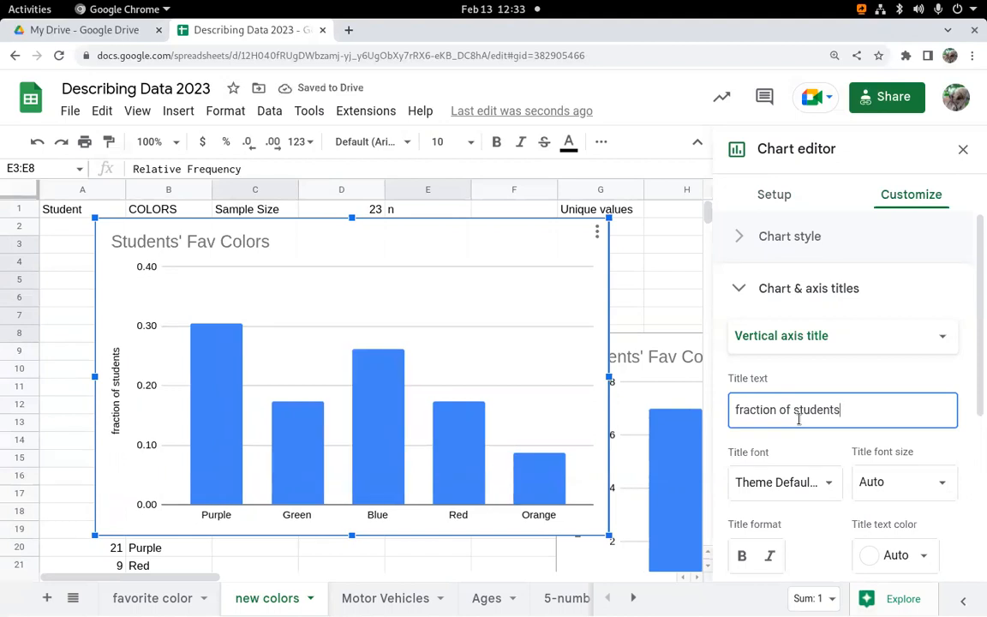
pyautogui.doubleClick(750, 410)
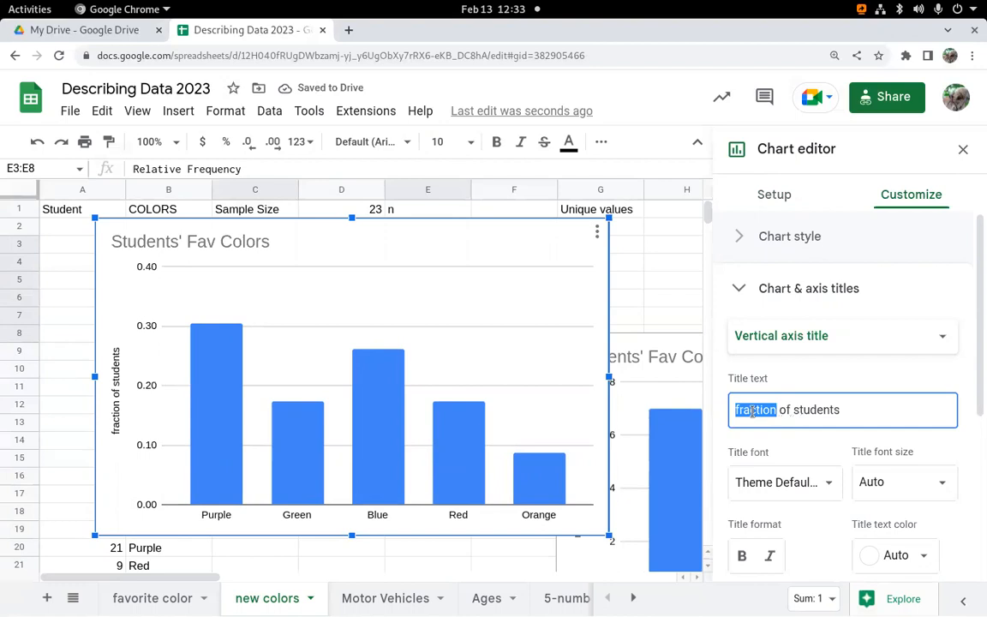
pyautogui.write('p')
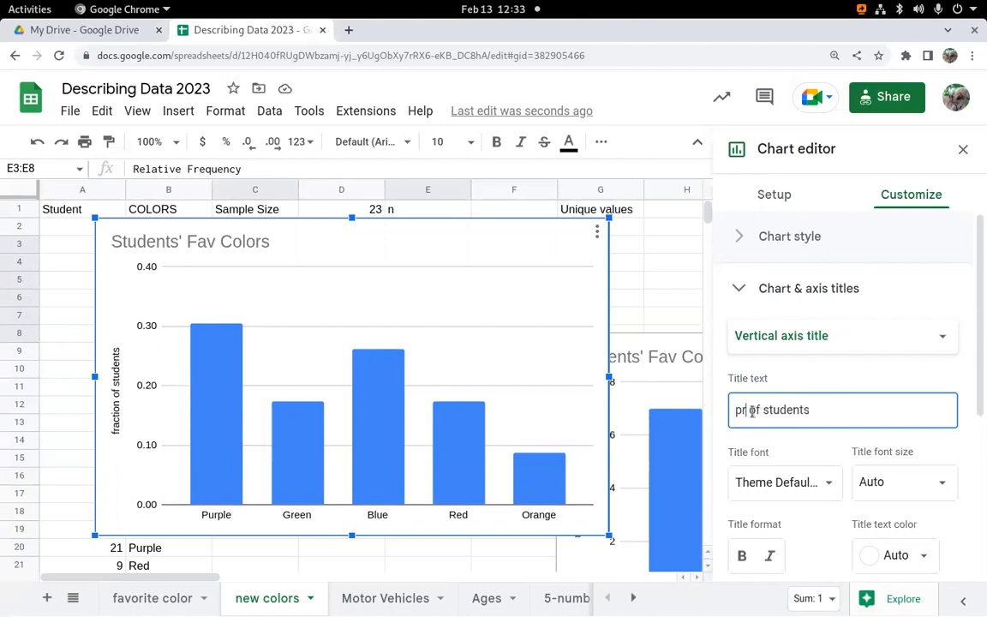
pyautogui.write('roportion')
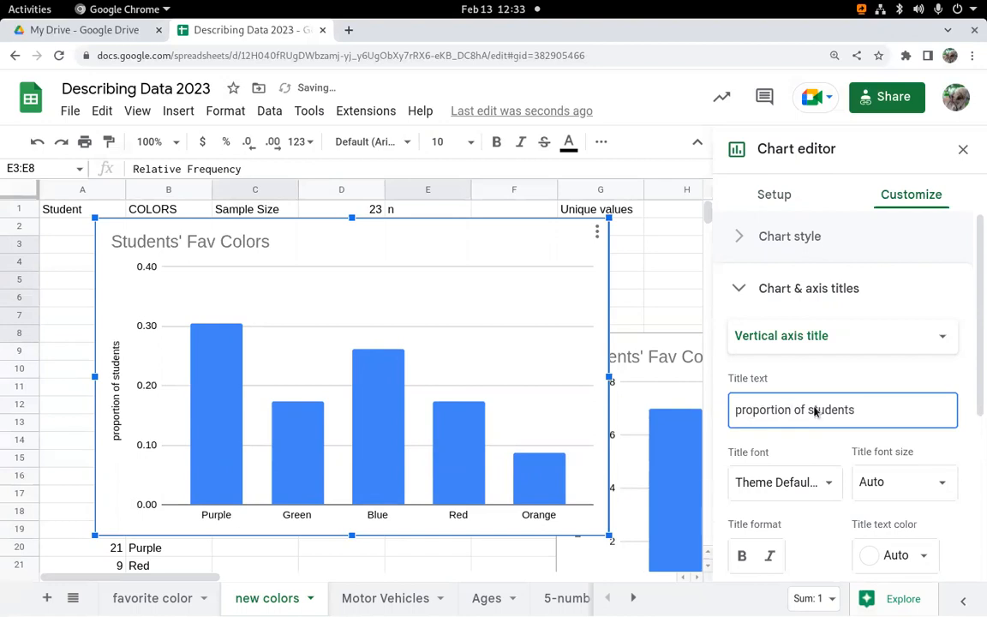
# - Move the relative frequency chart down so it no longer covers the color rows of the frequency table
pyautogui.click(460, 228)
pyautogui.moveTo(460, 228); pyautogui.dragTo(548, 382)
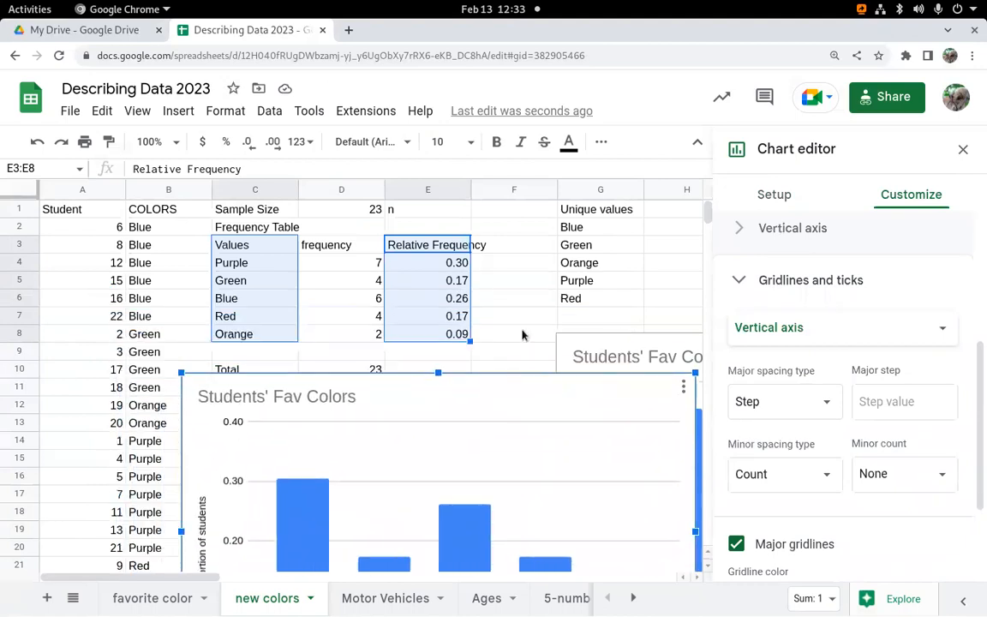
pyautogui.scroll(-3, 470, 260)
pyautogui.scroll(3, 484, 273)
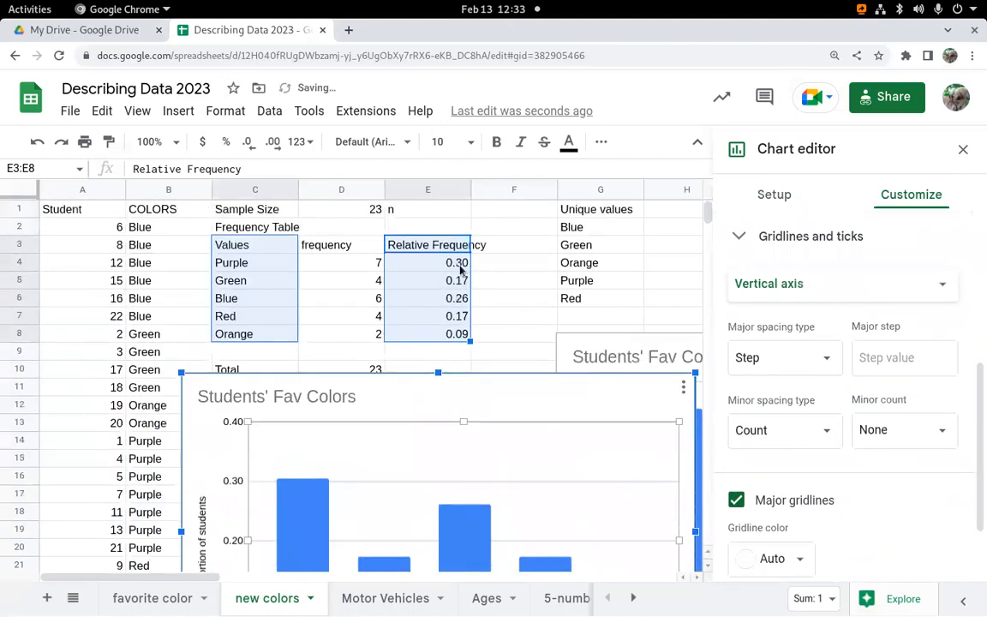
# - Format the relative frequencies in E4:E8 as percentages
pyautogui.click(456, 280)
pyautogui.moveTo(457, 262); pyautogui.dragTo(456, 338)
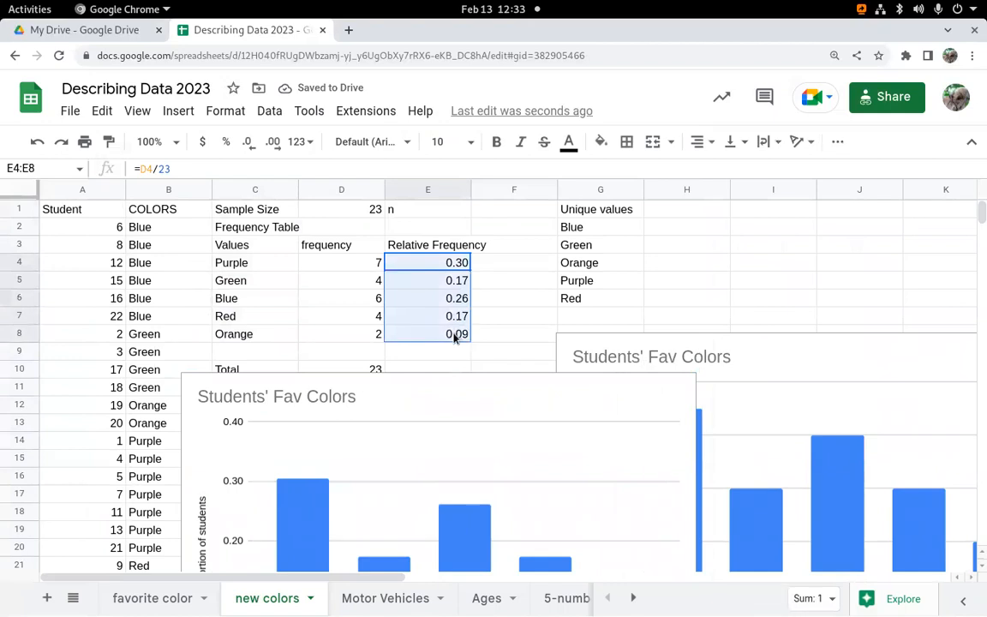
pyautogui.click(226, 141)
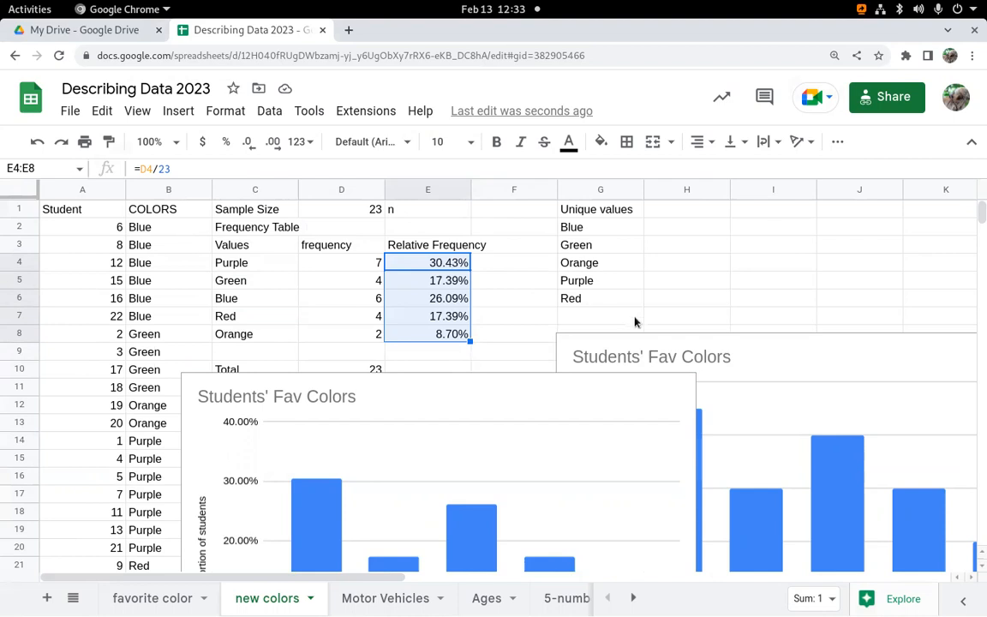
# - Switch to the OpenBoard notes, mark Relative Frequency, Bar/Column Chart and Pie Chart with arrows, underline Pareto, and return to the spreadsheet
pyautogui.hotkey('alt', 'Tab')
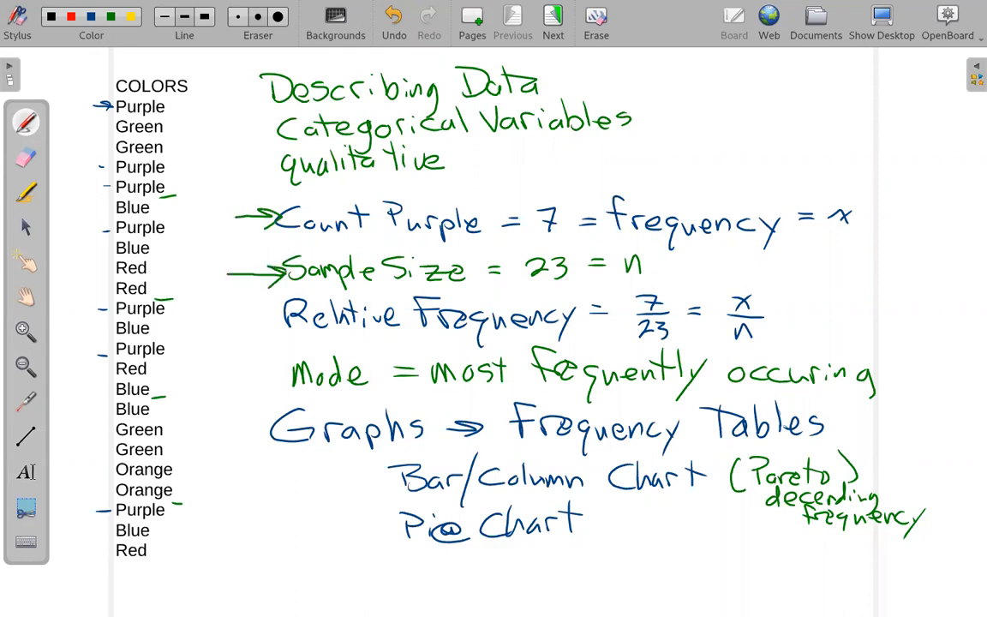
pyautogui.moveTo(217, 319); pyautogui.dragTo(225, 317)
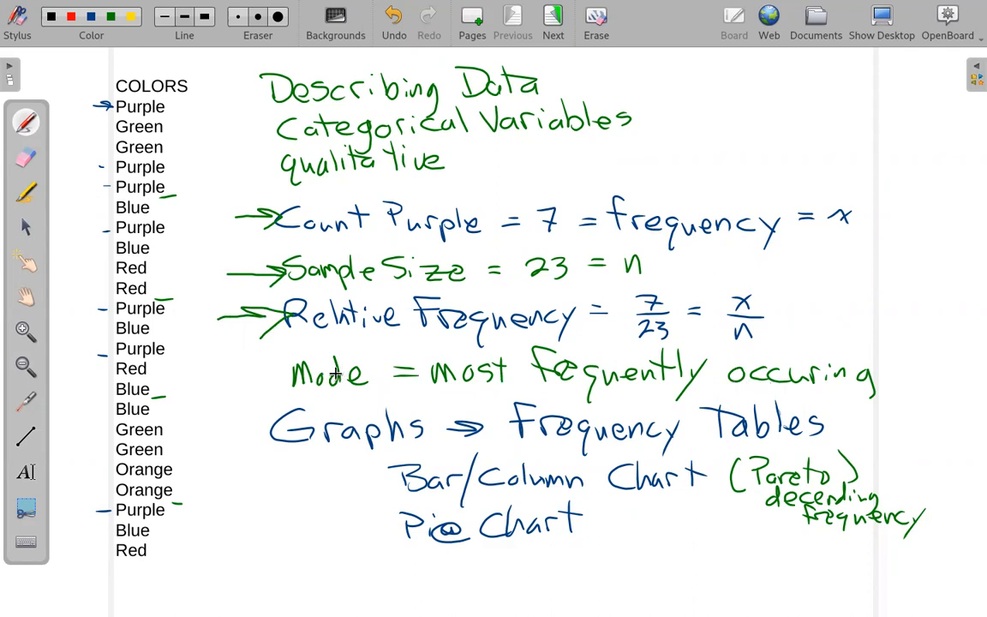
pyautogui.moveTo(298, 485); pyautogui.dragTo(341, 484)
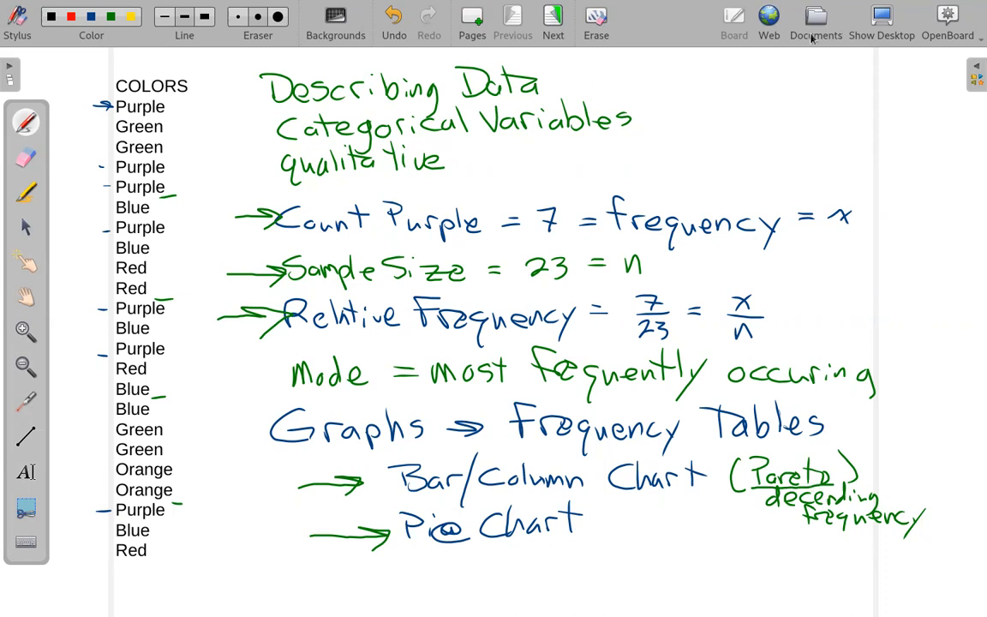
pyautogui.click(886, 24)
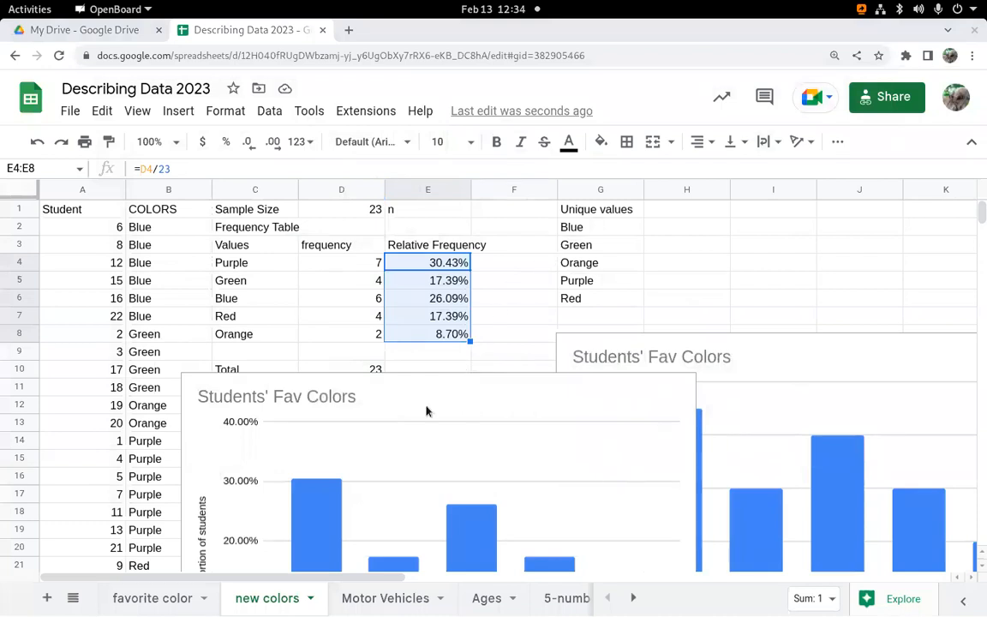
# - Copy the values and frequency columns in C3:D8 and paste them as values only starting at I1
pyautogui.moveTo(229, 247); pyautogui.dragTo(347, 339)
pyautogui.hotkey('ctrl', 'c')
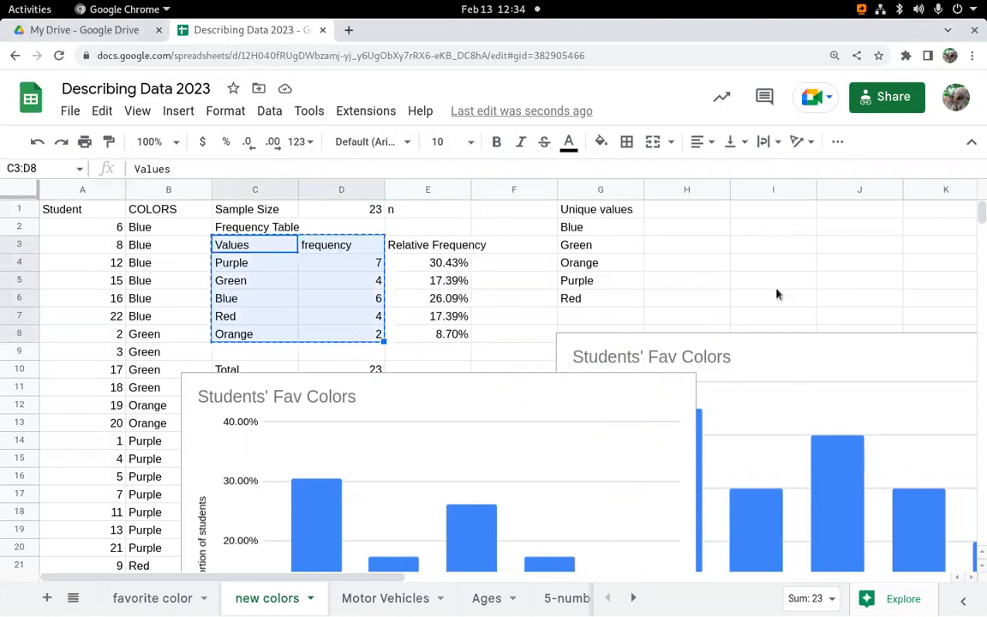
pyautogui.click(764, 213)
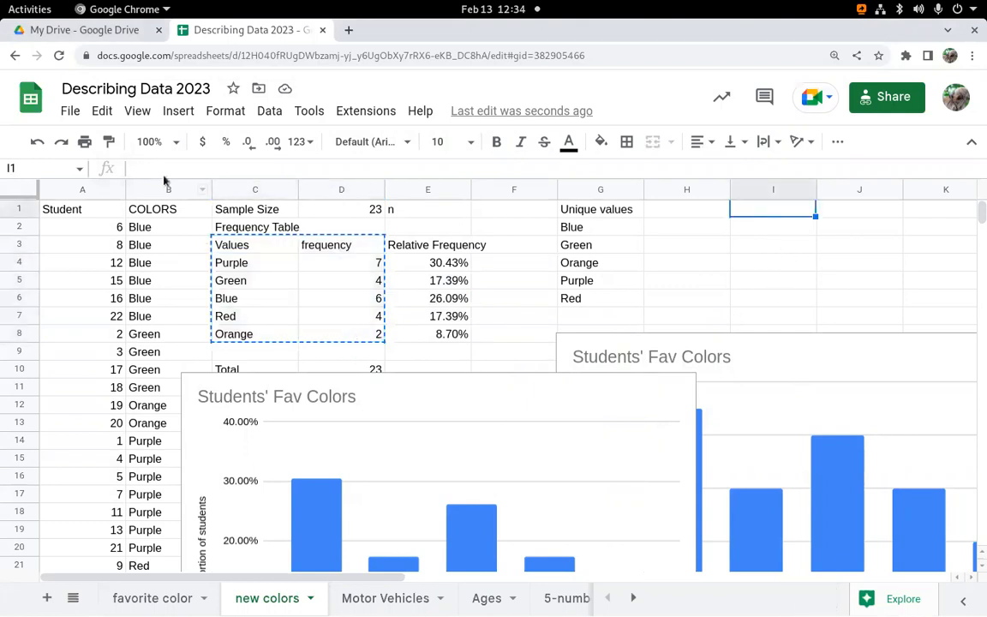
pyautogui.click(101, 110)
pyautogui.moveTo(150, 297)
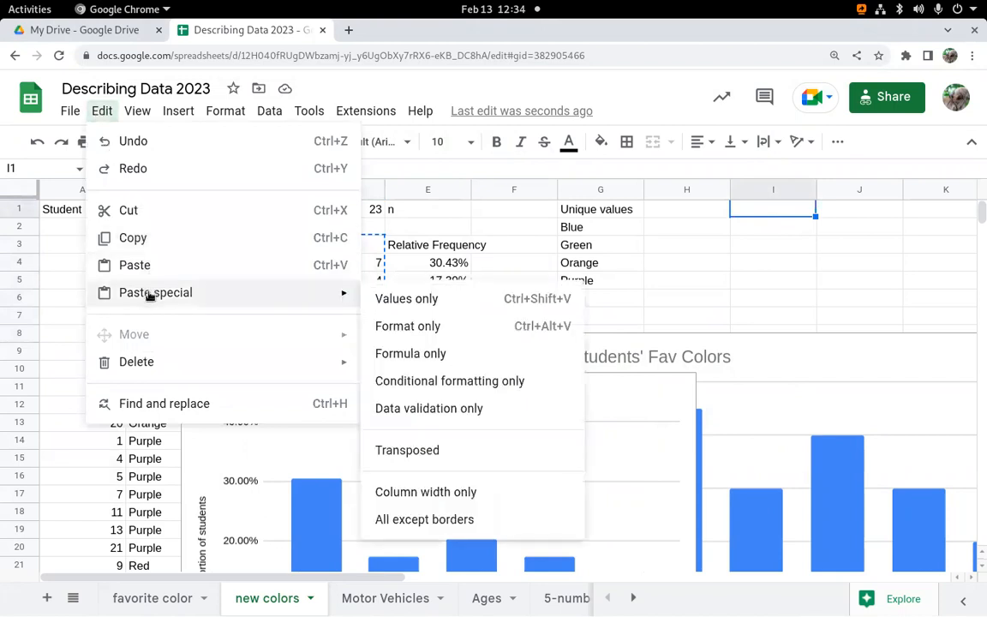
pyautogui.click(418, 300)
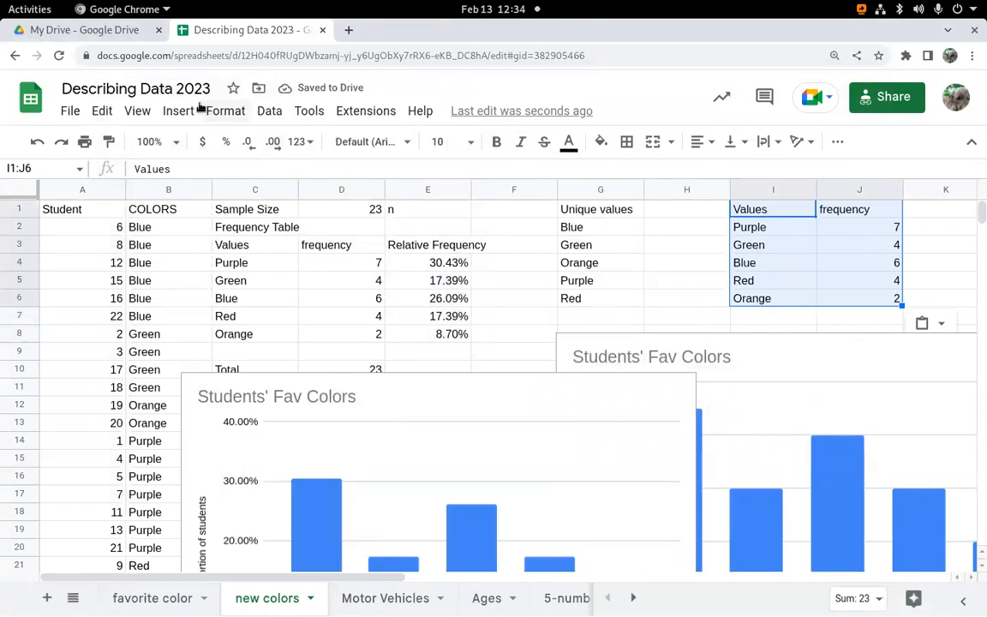
# - Sort the copied table I1:J6 by frequency in descending order, treating the first row as a header
pyautogui.click(227, 111)
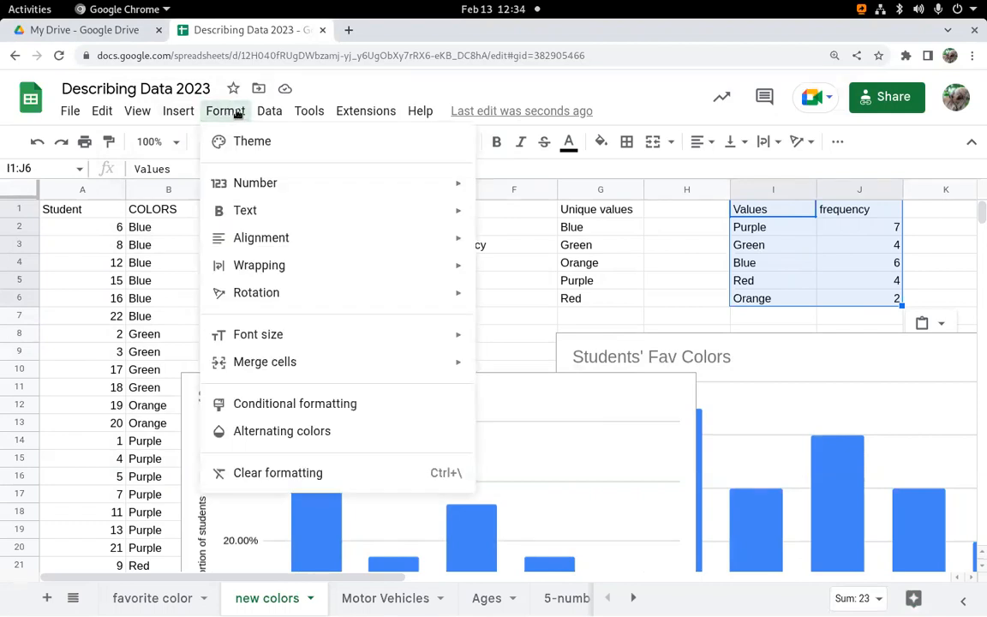
pyautogui.moveTo(270, 112)
pyautogui.moveTo(290, 168)
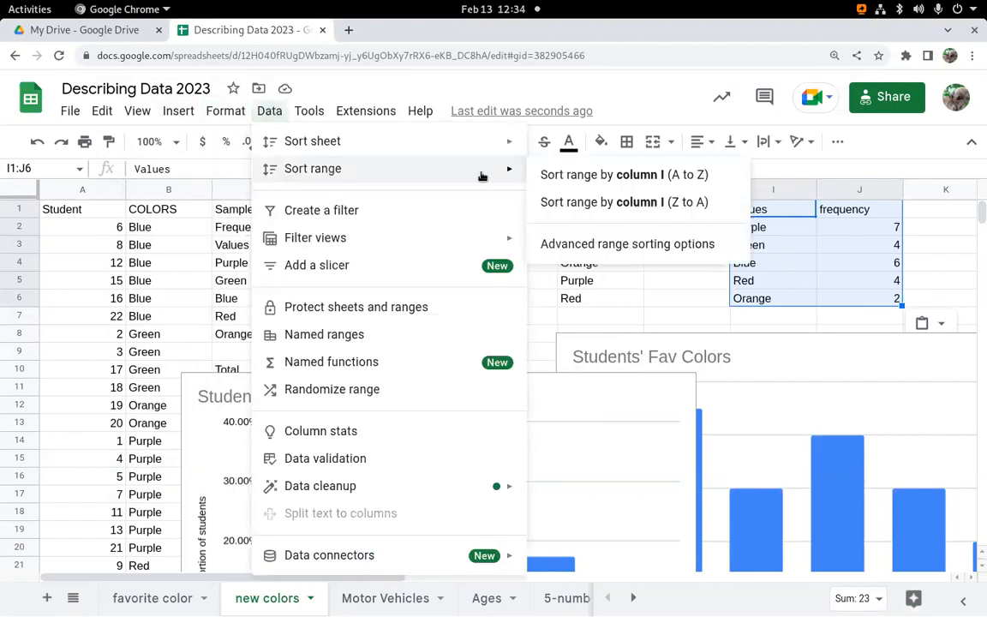
pyautogui.click(641, 244)
pyautogui.click(303, 278)
pyautogui.click(374, 326)
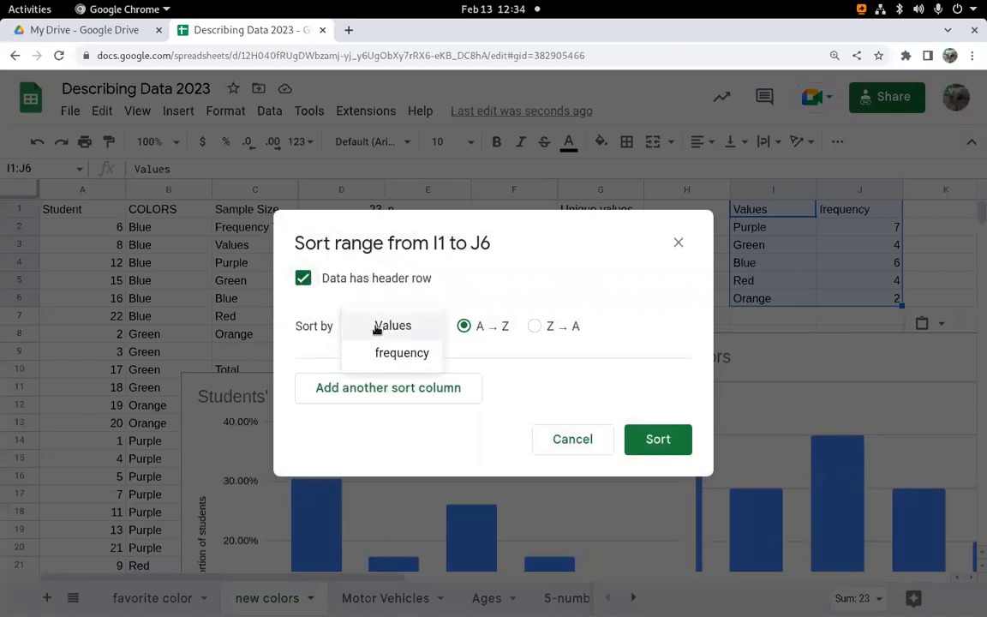
pyautogui.click(394, 354)
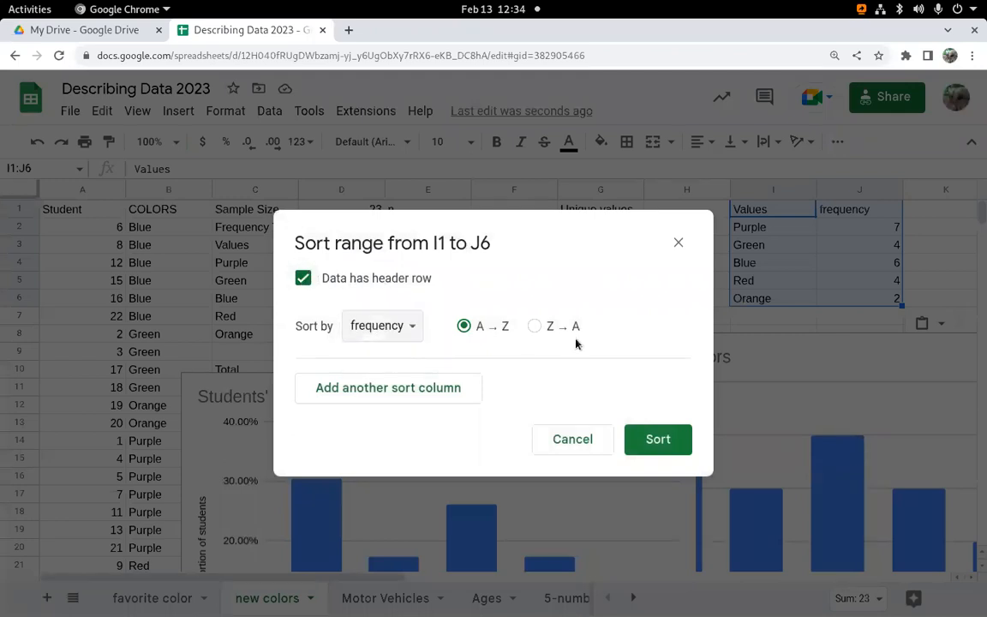
pyautogui.click(535, 327)
pyautogui.click(654, 435)
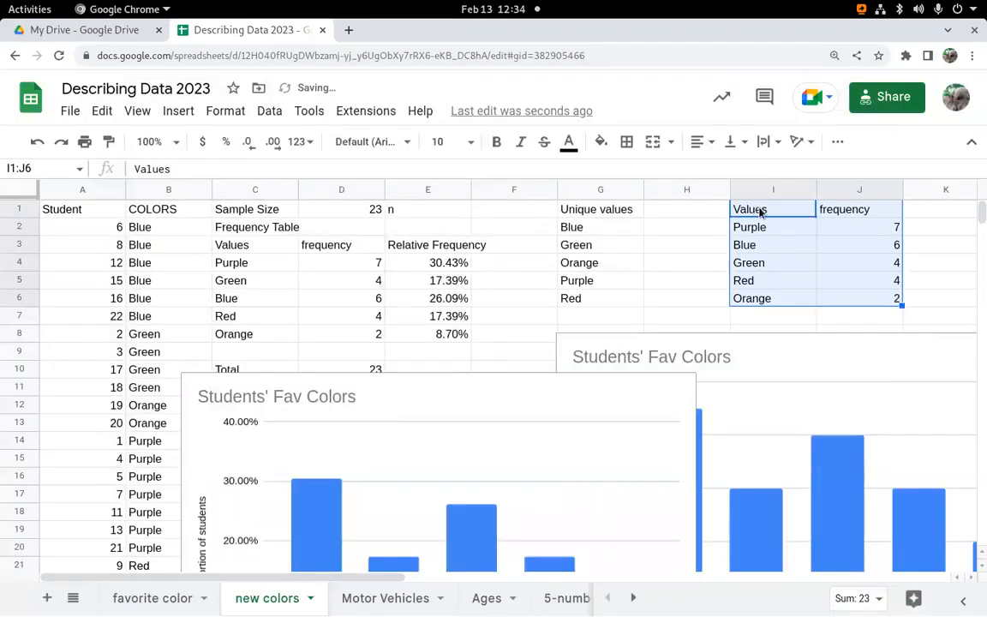
# - Insert a column chart of frequency by color from the sorted range I1:J6
pyautogui.click(835, 143)
pyautogui.click(764, 174)
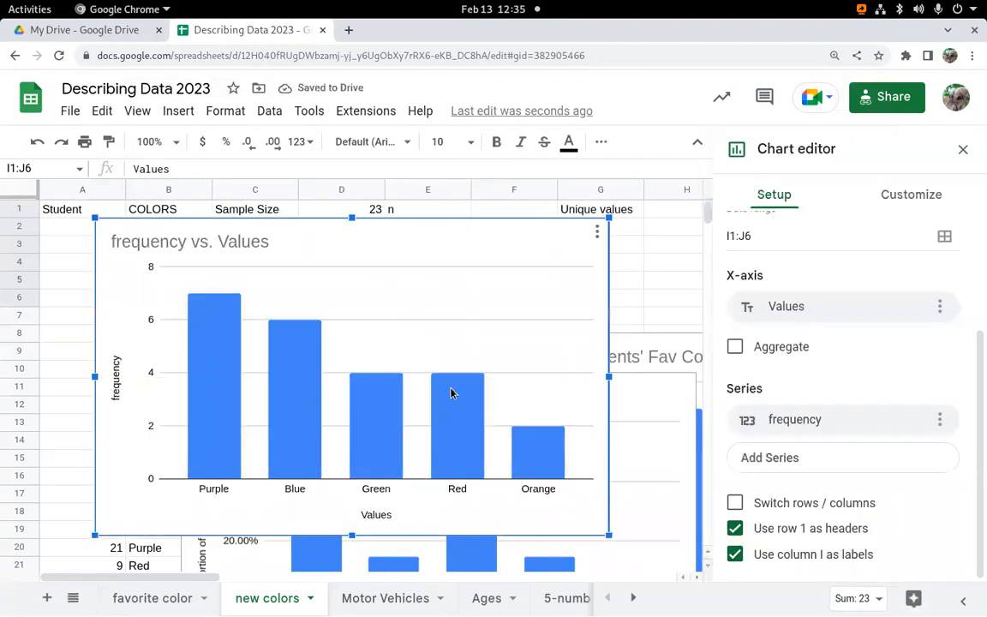
pyautogui.click(216, 494)
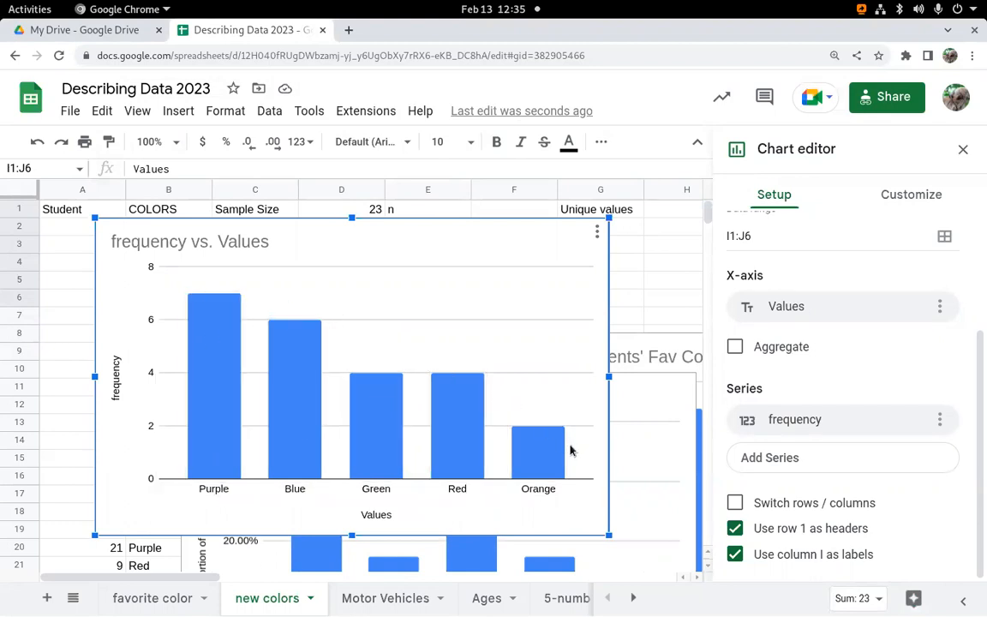
# - Change the new column chart's title to "Pareto Chart Students Fav Colors"
pyautogui.doubleClick(122, 244)
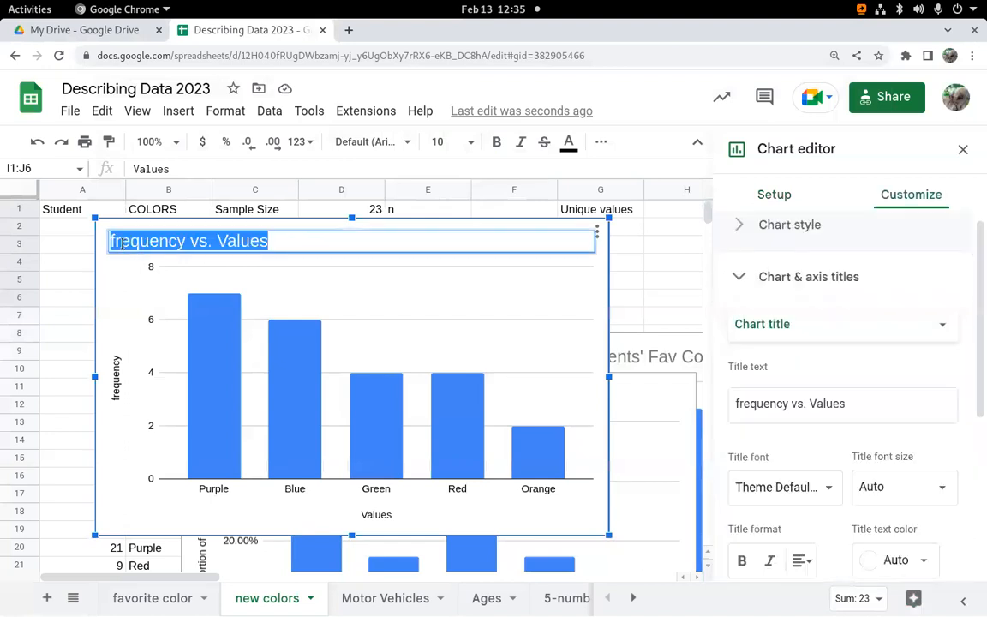
pyautogui.write('P')
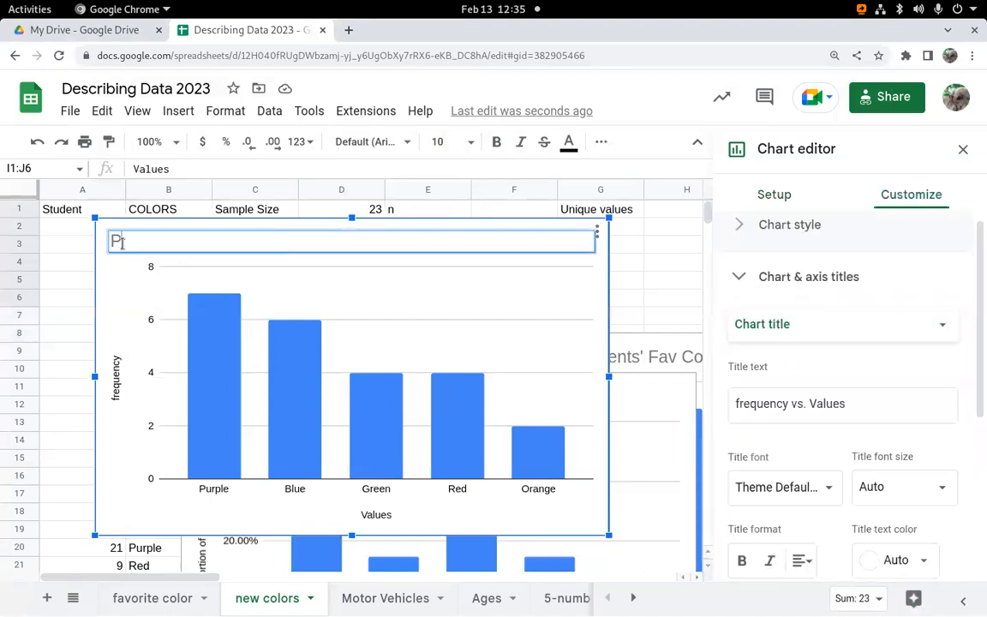
pyautogui.write('areto Chart')
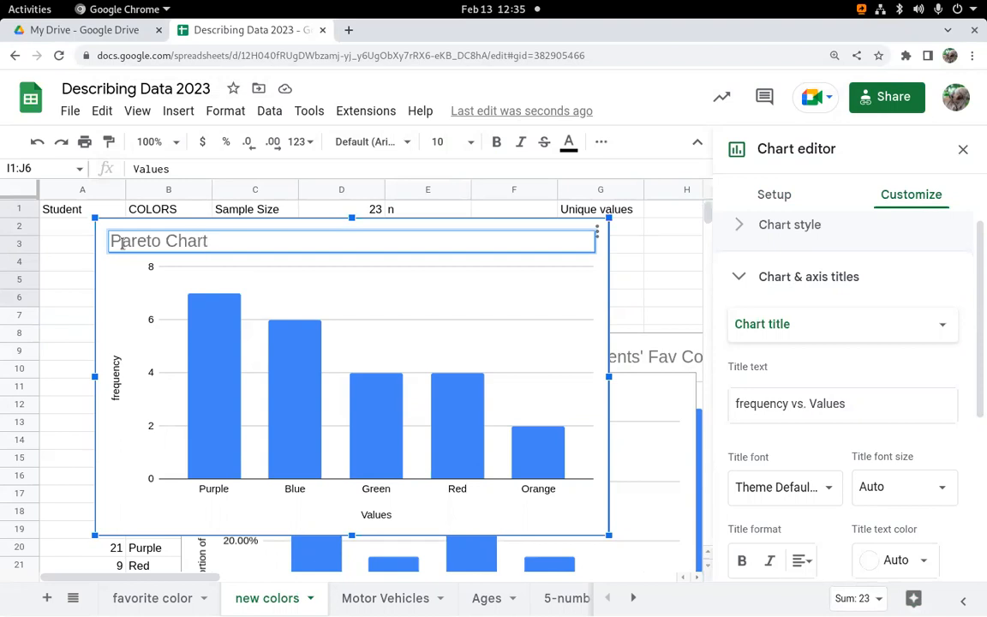
pyautogui.write(' Students Fav Colors')
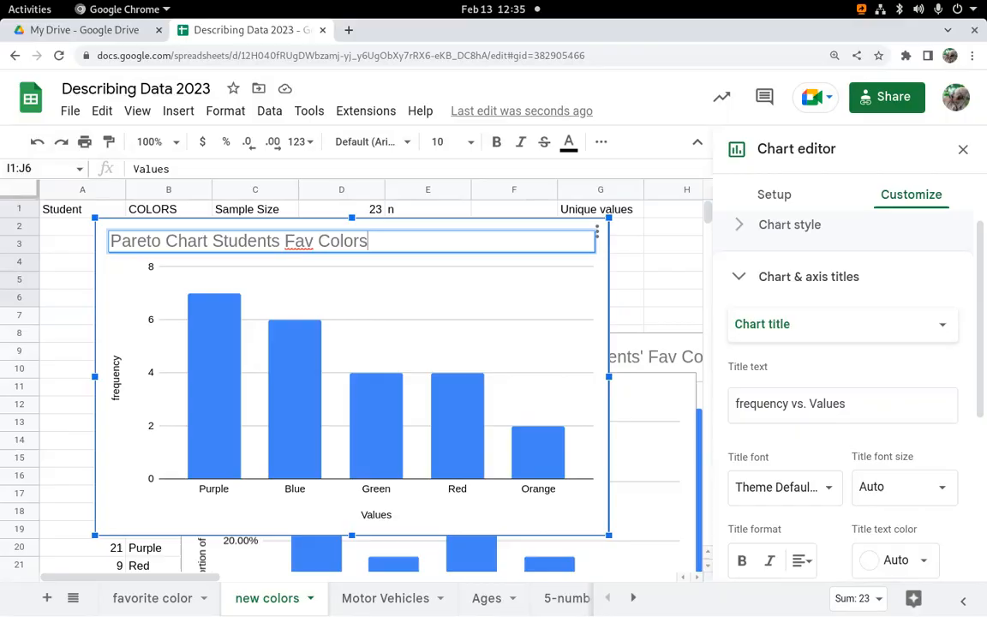
# - Switch to OpenBoard, add a blank page and handwrite "Spread sheet Formula" above "Count all categorical values in data"
pyautogui.hotkey('alt', 'Tab')
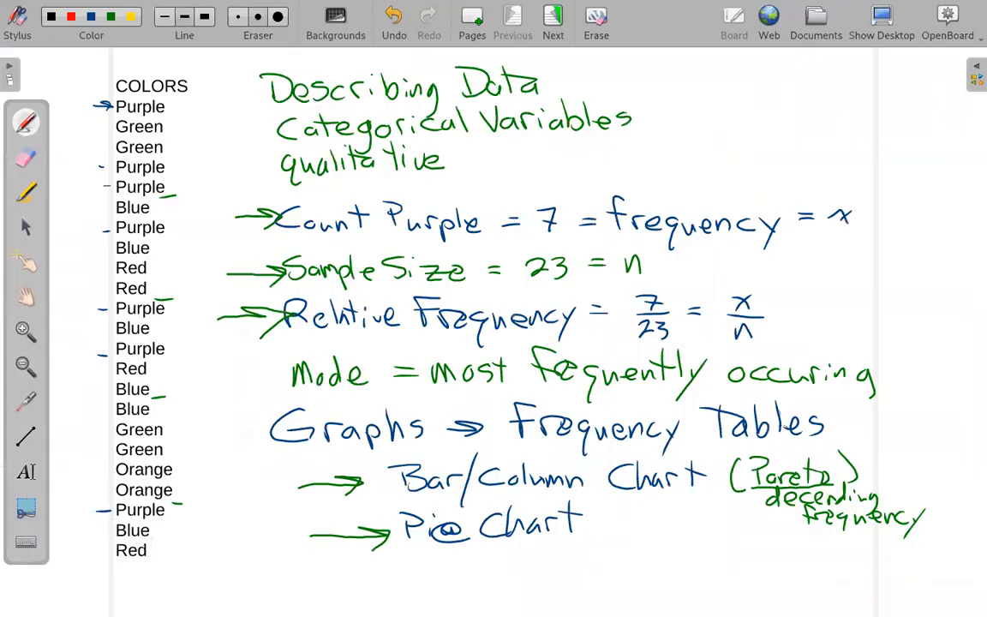
pyautogui.click(471, 21)
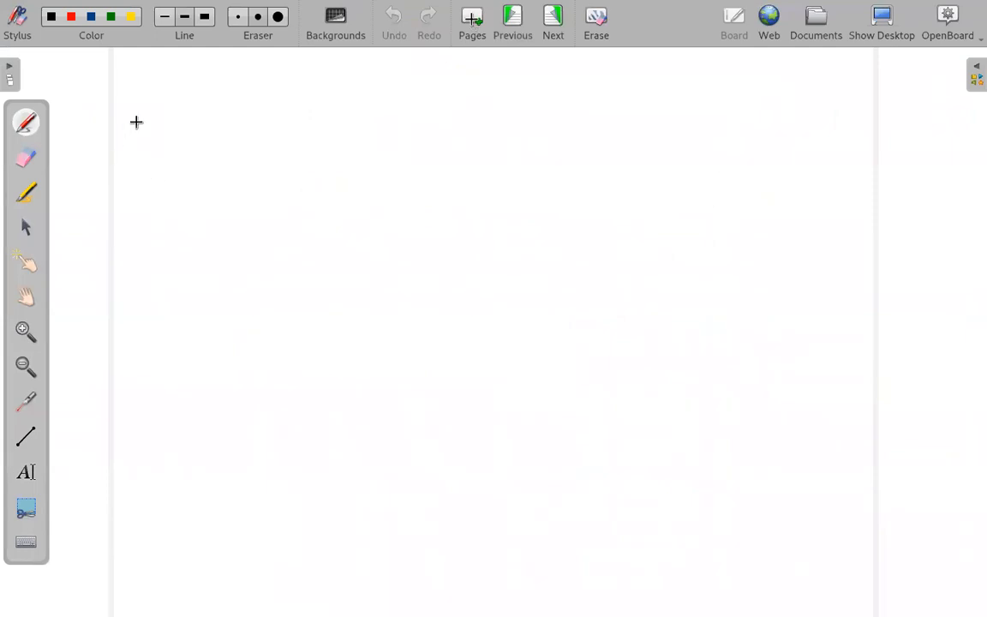
pyautogui.moveTo(157, 62)
pyautogui.mouseDown()
pyautogui.moveTo(161, 85)
pyautogui.moveTo(176, 88)
pyautogui.moveTo(220, 88)
pyautogui.moveTo(286, 64)
pyautogui.moveTo(318, 76)
pyautogui.moveTo(363, 64)
pyautogui.moveTo(410, 66)
pyautogui.moveTo(429, 85)
pyautogui.moveTo(467, 74)
pyautogui.moveTo(526, 83)
pyautogui.mouseUp()
pyautogui.moveTo(165, 133)
pyautogui.mouseDown()
pyautogui.moveTo(225, 143)
pyautogui.moveTo(248, 123)
pyautogui.moveTo(290, 137)
pyautogui.moveTo(306, 119)
pyautogui.moveTo(380, 129)
pyautogui.mouseUp()
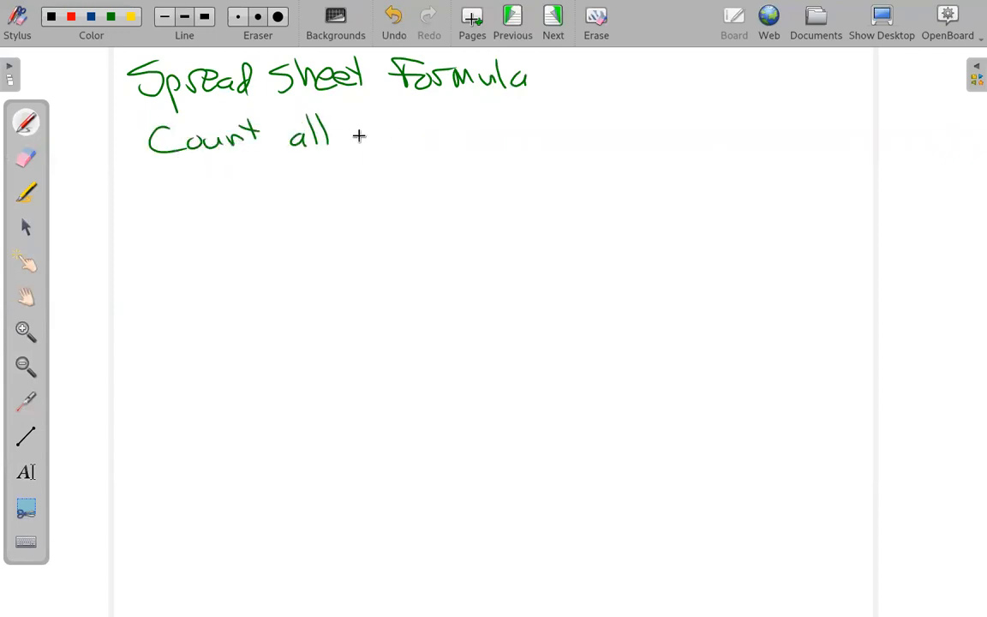
pyautogui.moveTo(368, 128)
pyautogui.mouseDown()
pyautogui.moveTo(426, 128)
pyautogui.moveTo(432, 158)
pyautogui.moveTo(470, 129)
pyautogui.moveTo(529, 133)
pyautogui.moveTo(590, 101)
pyautogui.moveTo(616, 126)
pyautogui.moveTo(711, 130)
pyautogui.moveTo(816, 112)
pyautogui.moveTo(829, 135)
pyautogui.mouseUp()
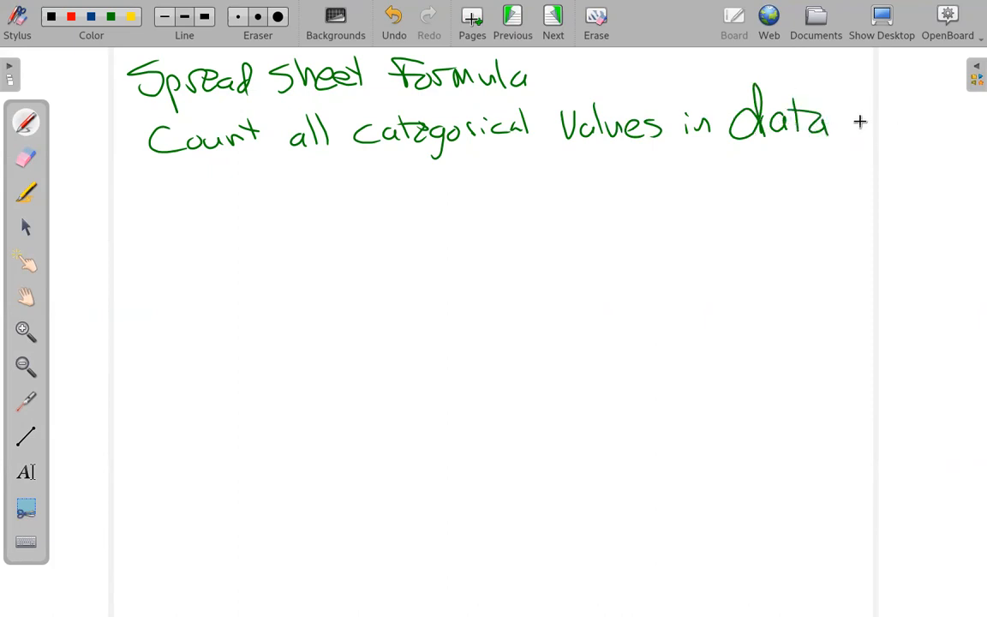
# - Undo the handwritten words "in data" and write "for variable" in their place
pyautogui.hotkey('ctrl', 'z')
pyautogui.hotkey('ctrl', 'z')
pyautogui.hotkey('ctrl', 'z')
pyautogui.hotkey('ctrl', 'z')
pyautogui.hotkey('ctrl', 'z')
pyautogui.hotkey('ctrl', 'z')
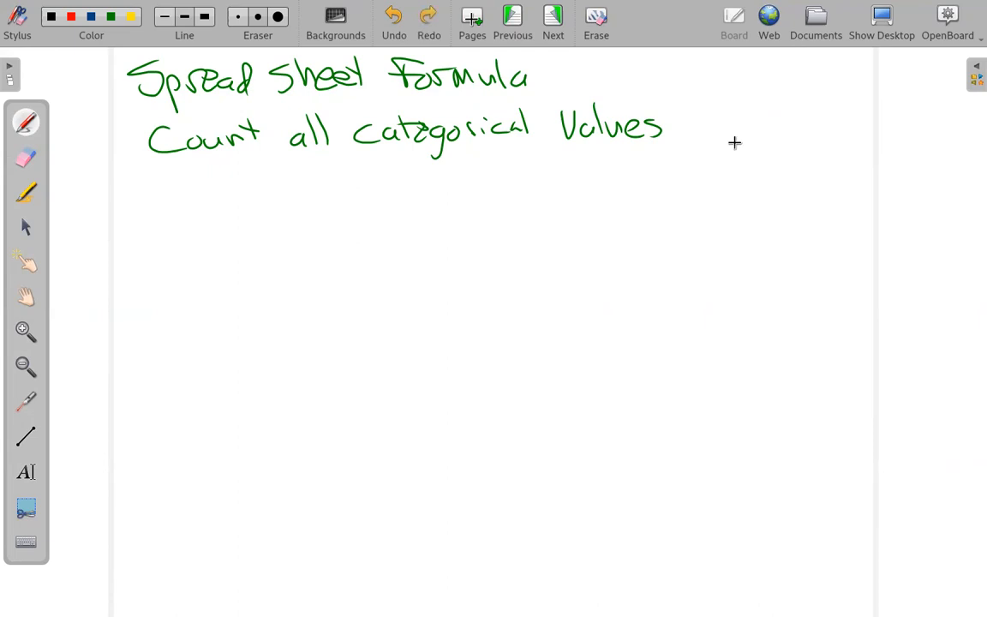
pyautogui.moveTo(709, 101)
pyautogui.mouseDown()
pyautogui.moveTo(701, 137)
pyautogui.moveTo(745, 116)
pyautogui.moveTo(801, 115)
pyautogui.moveTo(824, 130)
pyautogui.moveTo(874, 120)
pyautogui.moveTo(917, 133)
pyautogui.mouseUp()
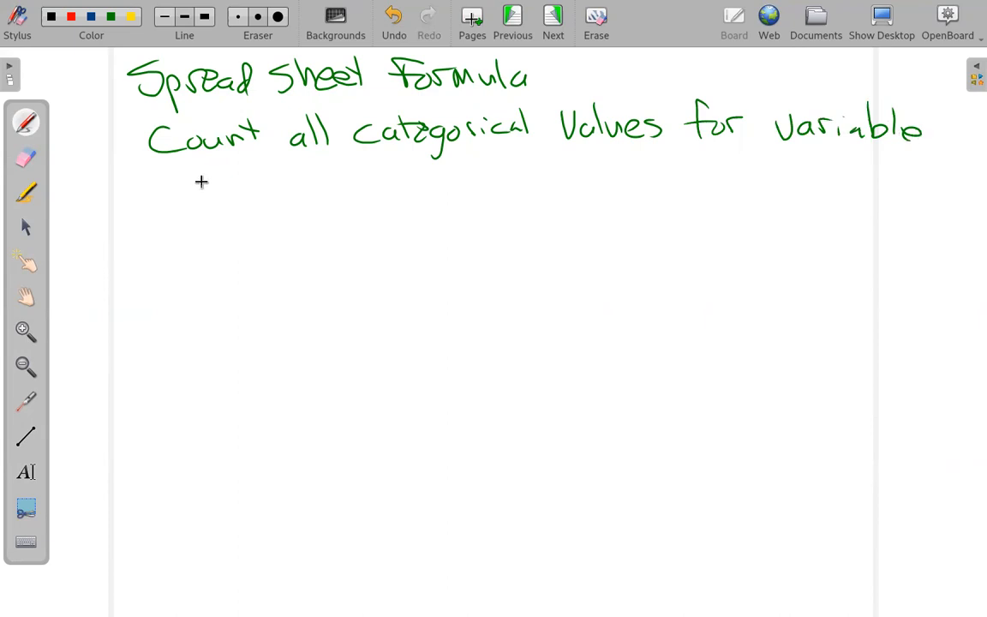
# - Handwrite "n = counta(data)" below that line, with an arrow at data noting "don't grab title also"
pyautogui.moveTo(177, 177)
pyautogui.mouseDown()
pyautogui.moveTo(202, 201)
pyautogui.moveTo(241, 180)
pyautogui.moveTo(285, 192)
pyautogui.moveTo(338, 181)
pyautogui.mouseUp()
pyautogui.moveTo(342, 195); pyautogui.dragTo(375, 195)
pyautogui.moveTo(365, 182)
pyautogui.mouseDown()
pyautogui.moveTo(408, 193)
pyautogui.moveTo(519, 194)
pyautogui.mouseUp()
pyautogui.moveTo(513, 175)
pyautogui.mouseDown()
pyautogui.moveTo(561, 189)
pyautogui.moveTo(543, 209)
pyautogui.moveTo(557, 219)
pyautogui.mouseUp()
pyautogui.moveTo(563, 202)
pyautogui.mouseDown()
pyautogui.moveTo(565, 219)
pyautogui.moveTo(605, 209)
pyautogui.moveTo(624, 224)
pyautogui.mouseUp()
pyautogui.moveTo(634, 211); pyautogui.dragTo(684, 219)
pyautogui.moveTo(678, 208); pyautogui.dragTo(696, 220)
pyautogui.moveTo(704, 200)
pyautogui.mouseDown()
pyautogui.moveTo(705, 219)
pyautogui.moveTo(711, 208)
pyautogui.mouseUp()
pyautogui.moveTo(714, 199)
pyautogui.mouseDown()
pyautogui.moveTo(715, 220)
pyautogui.moveTo(745, 217)
pyautogui.mouseUp()
pyautogui.moveTo(756, 206)
pyautogui.mouseDown()
pyautogui.moveTo(756, 219)
pyautogui.moveTo(769, 219)
pyautogui.mouseUp()
pyautogui.moveTo(777, 213); pyautogui.dragTo(789, 216)
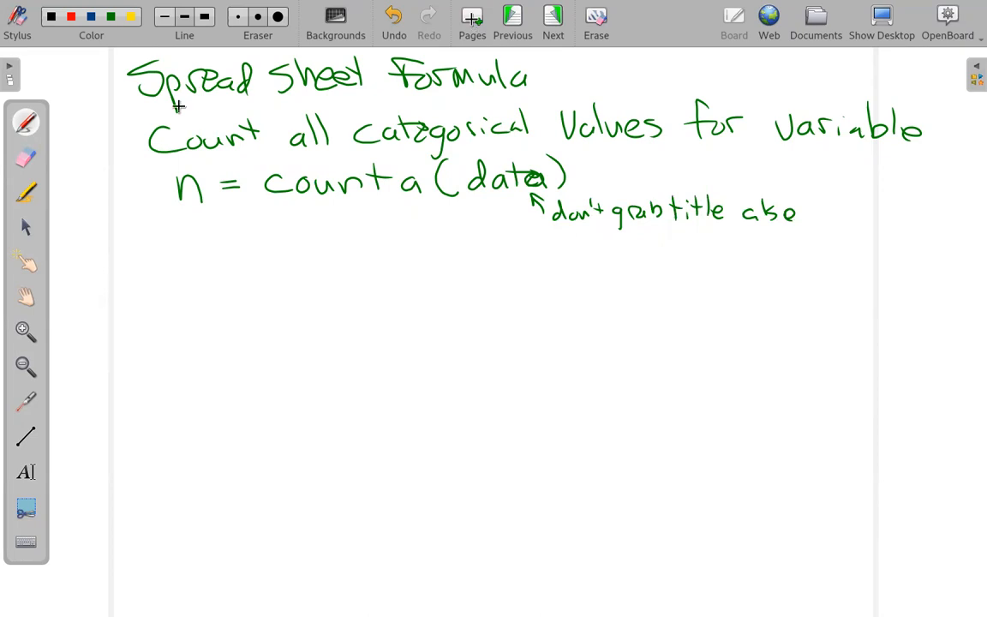
# - Handwrite the heading "Frequency table" below the counta note
pyautogui.moveTo(150, 289)
pyautogui.mouseDown()
pyautogui.moveTo(183, 251)
pyautogui.moveTo(171, 270)
pyautogui.mouseUp()
pyautogui.moveTo(177, 286)
pyautogui.mouseDown()
pyautogui.moveTo(189, 271)
pyautogui.moveTo(214, 284)
pyautogui.moveTo(226, 318)
pyautogui.mouseUp()
pyautogui.moveTo(233, 267); pyautogui.dragTo(298, 283)
pyautogui.moveTo(316, 267); pyautogui.dragTo(329, 302)
pyautogui.moveTo(367, 257); pyautogui.dragTo(368, 286)
pyautogui.moveTo(356, 271); pyautogui.dragTo(403, 282)
pyautogui.moveTo(410, 253)
pyautogui.mouseDown()
pyautogui.moveTo(408, 283)
pyautogui.moveTo(431, 285)
pyautogui.mouseUp()
pyautogui.moveTo(437, 275); pyautogui.dragTo(454, 279)
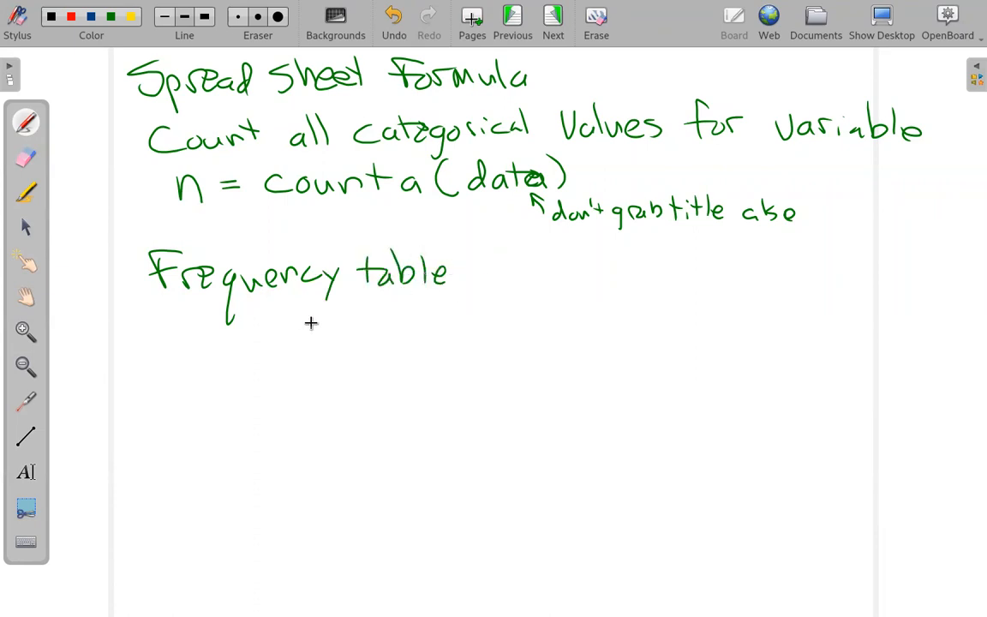
# - Handwrite "Count a specific value" under the Frequency table heading
pyautogui.moveTo(294, 313)
pyautogui.mouseDown()
pyautogui.moveTo(284, 333)
pyautogui.moveTo(310, 319)
pyautogui.mouseUp()
pyautogui.moveTo(324, 316)
pyautogui.mouseDown()
pyautogui.moveTo(364, 325)
pyautogui.moveTo(352, 332)
pyautogui.mouseUp()
pyautogui.moveTo(411, 317)
pyautogui.mouseDown()
pyautogui.moveTo(413, 329)
pyautogui.moveTo(486, 315)
pyautogui.moveTo(519, 324)
pyautogui.mouseUp()
pyautogui.moveTo(537, 313)
pyautogui.mouseDown()
pyautogui.moveTo(550, 331)
pyautogui.moveTo(631, 308)
pyautogui.mouseUp()
pyautogui.click(567, 313)
pyautogui.click(569, 310)
pyautogui.moveTo(647, 313)
pyautogui.mouseDown()
pyautogui.moveTo(650, 324)
pyautogui.moveTo(708, 320)
pyautogui.mouseUp()
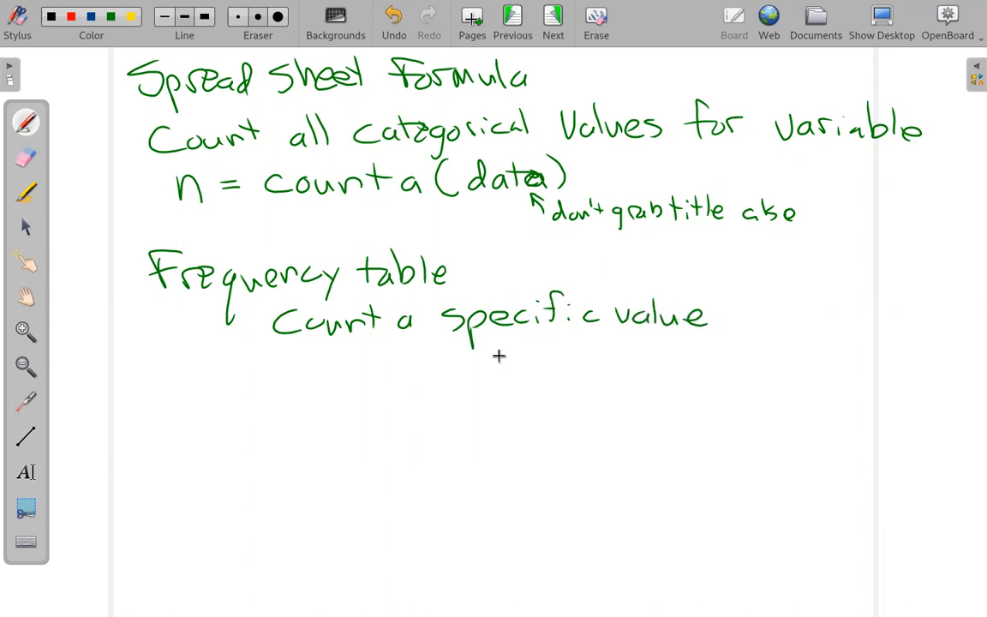
# - Handwrite the general formula "x = countif(data, condition)" under the specific-value line
pyautogui.moveTo(290, 355)
pyautogui.mouseDown()
pyautogui.moveTo(292, 376)
pyautogui.moveTo(344, 360)
pyautogui.mouseUp()
pyautogui.moveTo(331, 368); pyautogui.dragTo(345, 366)
pyautogui.moveTo(380, 363)
pyautogui.mouseDown()
pyautogui.moveTo(368, 376)
pyautogui.moveTo(399, 364)
pyautogui.mouseUp()
pyautogui.moveTo(412, 363)
pyautogui.mouseDown()
pyautogui.moveTo(422, 374)
pyautogui.moveTo(414, 369)
pyautogui.moveTo(460, 374)
pyautogui.moveTo(465, 364)
pyautogui.moveTo(481, 374)
pyautogui.mouseUp()
pyautogui.moveTo(505, 351)
pyautogui.mouseDown()
pyautogui.moveTo(491, 377)
pyautogui.moveTo(527, 379)
pyautogui.moveTo(579, 345)
pyautogui.moveTo(612, 377)
pyautogui.moveTo(654, 381)
pyautogui.moveTo(699, 357)
pyautogui.moveTo(721, 369)
pyautogui.moveTo(793, 367)
pyautogui.mouseUp()
pyautogui.moveTo(802, 356); pyautogui.dragTo(828, 369)
# - Handwrite the example "= countif(A2:A24, "= Purple")" beneath the general countif formula
pyautogui.moveTo(340, 412); pyautogui.dragTo(360, 412)
pyautogui.moveTo(342, 420); pyautogui.dragTo(461, 419)
pyautogui.moveTo(453, 408); pyautogui.dragTo(487, 420)
pyautogui.moveTo(500, 399)
pyautogui.mouseDown()
pyautogui.moveTo(497, 422)
pyautogui.moveTo(506, 410)
pyautogui.mouseUp()
pyautogui.moveTo(538, 396)
pyautogui.mouseDown()
pyautogui.moveTo(533, 424)
pyautogui.moveTo(556, 392)
pyautogui.moveTo(566, 419)
pyautogui.mouseUp()
pyautogui.moveTo(553, 408)
pyautogui.mouseDown()
pyautogui.moveTo(614, 416)
pyautogui.moveTo(612, 406)
pyautogui.moveTo(650, 408)
pyautogui.mouseUp()
pyautogui.click(590, 399)
pyautogui.click(590, 412)
pyautogui.moveTo(647, 395)
pyautogui.mouseDown()
pyautogui.moveTo(655, 422)
pyautogui.moveTo(671, 400)
pyautogui.mouseUp()
pyautogui.moveTo(681, 394); pyautogui.dragTo(703, 397)
pyautogui.moveTo(690, 406); pyautogui.dragTo(754, 415)
pyautogui.moveTo(757, 405)
pyautogui.mouseDown()
pyautogui.moveTo(768, 397)
pyautogui.moveTo(775, 415)
pyautogui.mouseUp()
pyautogui.moveTo(774, 395); pyautogui.dragTo(793, 408)
pyautogui.moveTo(801, 401)
pyautogui.mouseDown()
pyautogui.moveTo(824, 398)
pyautogui.moveTo(829, 418)
pyautogui.mouseUp()
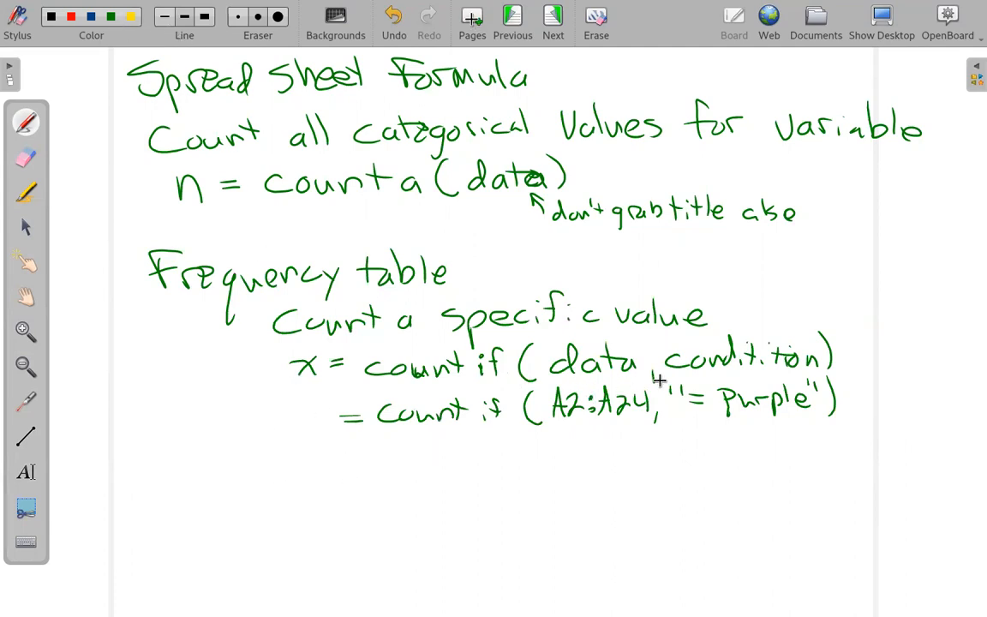
# - Handwrite the heading "Add up frequencies" below the countif example
pyautogui.moveTo(175, 482)
pyautogui.mouseDown()
pyautogui.moveTo(185, 442)
pyautogui.moveTo(195, 481)
pyautogui.mouseUp()
pyautogui.moveTo(181, 468)
pyautogui.mouseDown()
pyautogui.moveTo(208, 468)
pyautogui.moveTo(221, 442)
pyautogui.moveTo(247, 442)
pyautogui.moveTo(291, 492)
pyautogui.mouseUp()
pyautogui.moveTo(346, 454)
pyautogui.mouseDown()
pyautogui.moveTo(339, 486)
pyautogui.moveTo(349, 469)
pyautogui.mouseUp()
pyautogui.moveTo(353, 481)
pyautogui.mouseDown()
pyautogui.moveTo(365, 463)
pyautogui.moveTo(382, 480)
pyautogui.moveTo(405, 469)
pyautogui.moveTo(397, 507)
pyautogui.mouseUp()
pyautogui.moveTo(413, 467); pyautogui.dragTo(515, 484)
pyautogui.moveTo(524, 478); pyautogui.dragTo(549, 484)
# - Handwrite "n = sum(frequencies)" beneath the Add up frequencies heading
pyautogui.moveTo(321, 538); pyautogui.dragTo(369, 523)
pyautogui.moveTo(353, 531); pyautogui.dragTo(479, 538)
pyautogui.moveTo(512, 504); pyautogui.dragTo(514, 545)
pyautogui.moveTo(538, 511); pyautogui.dragTo(525, 541)
pyautogui.moveTo(524, 522)
pyautogui.mouseDown()
pyautogui.moveTo(656, 533)
pyautogui.moveTo(709, 513)
pyautogui.moveTo(703, 533)
pyautogui.mouseUp()
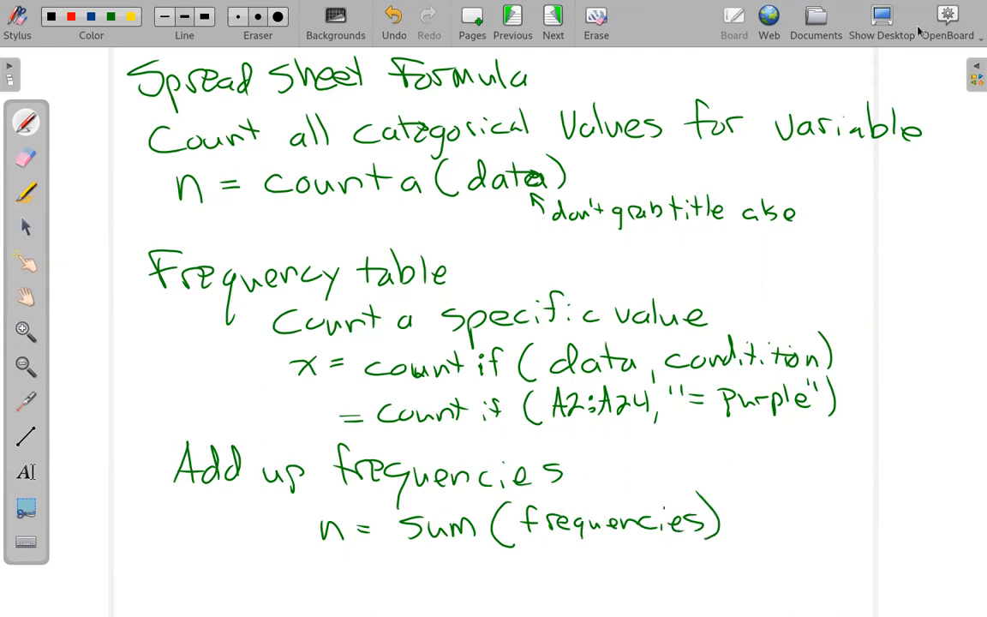
# - Return to the Google Sheets spreadsheet and move the Pareto chart down below the frequency table
pyautogui.click(863, 20)
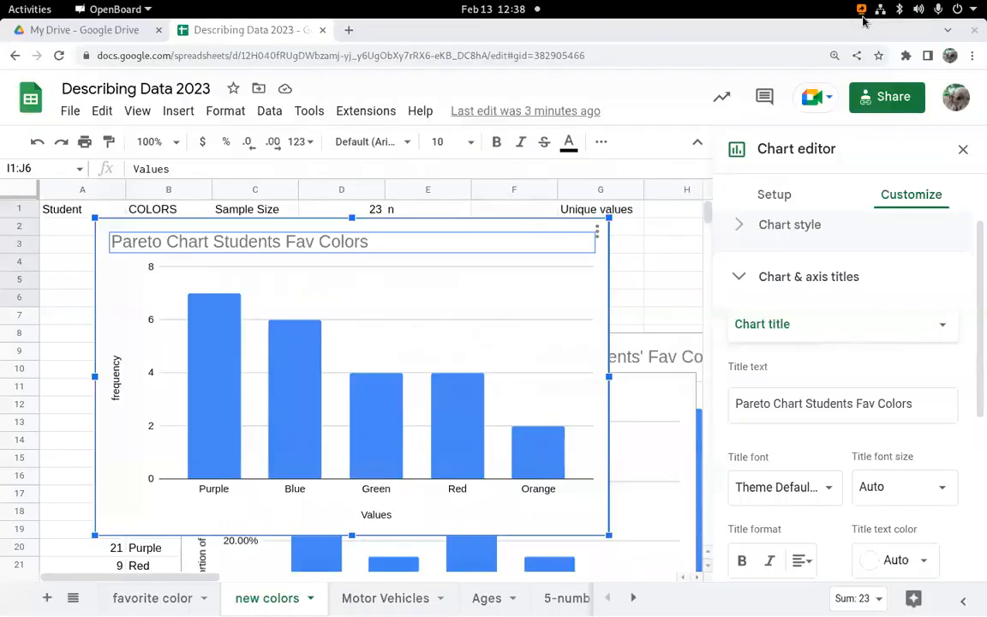
pyautogui.click(445, 229)
pyautogui.moveTo(451, 227); pyautogui.dragTo(509, 443)
pyautogui.scroll(-3, 528, 377)
pyautogui.click(531, 305)
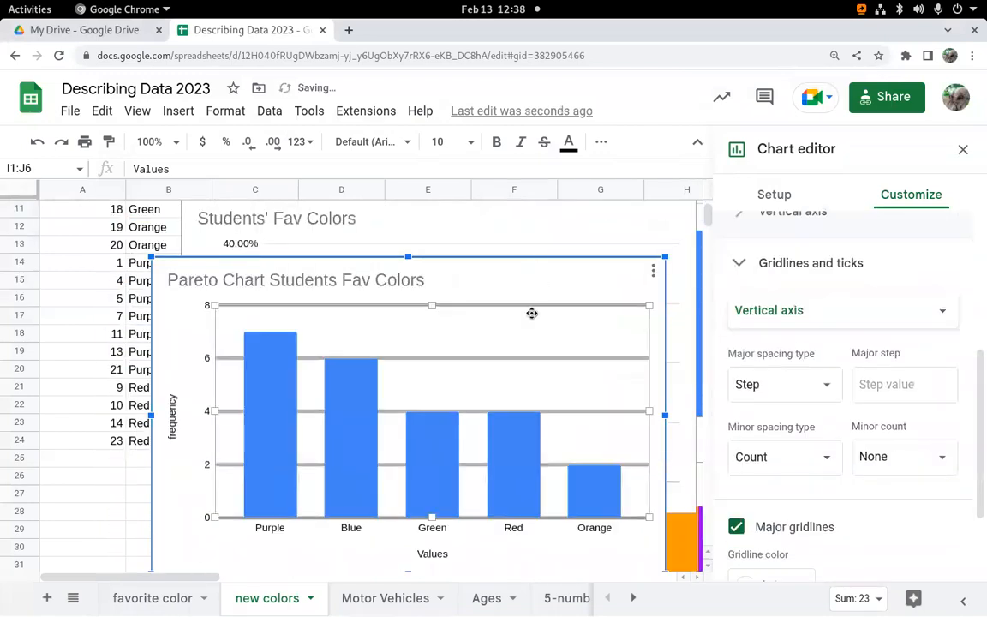
# - Move the relative frequency chart further down to clear the Total row of the frequency table
pyautogui.scroll(3, 531, 320)
pyautogui.click(520, 351)
pyautogui.scroll(-1, 524, 346)
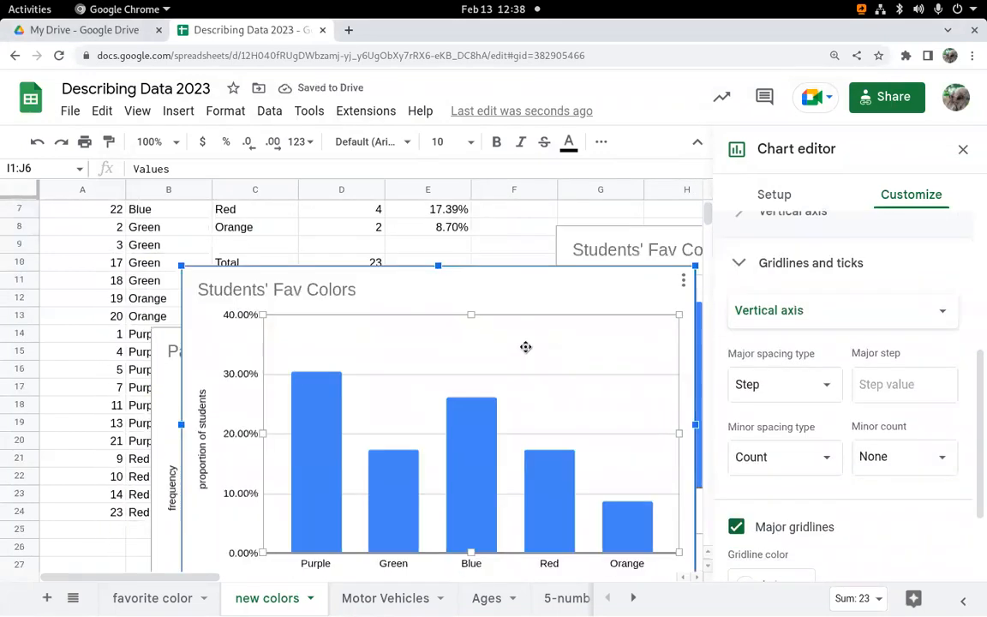
pyautogui.moveTo(525, 279); pyautogui.dragTo(522, 324)
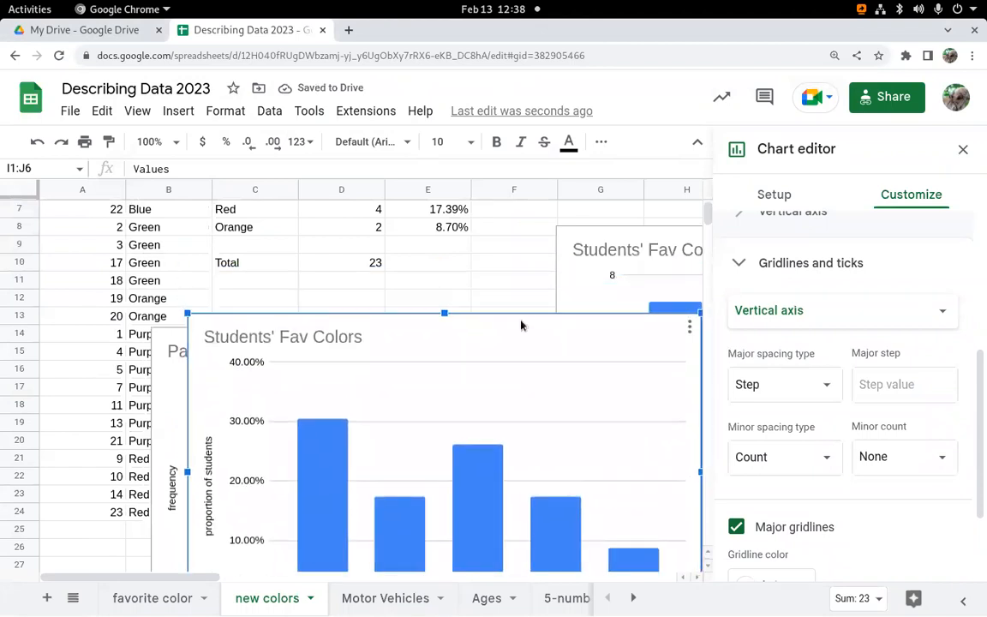
pyautogui.scroll(-1, 375, 253)
pyautogui.scroll(3, 373, 277)
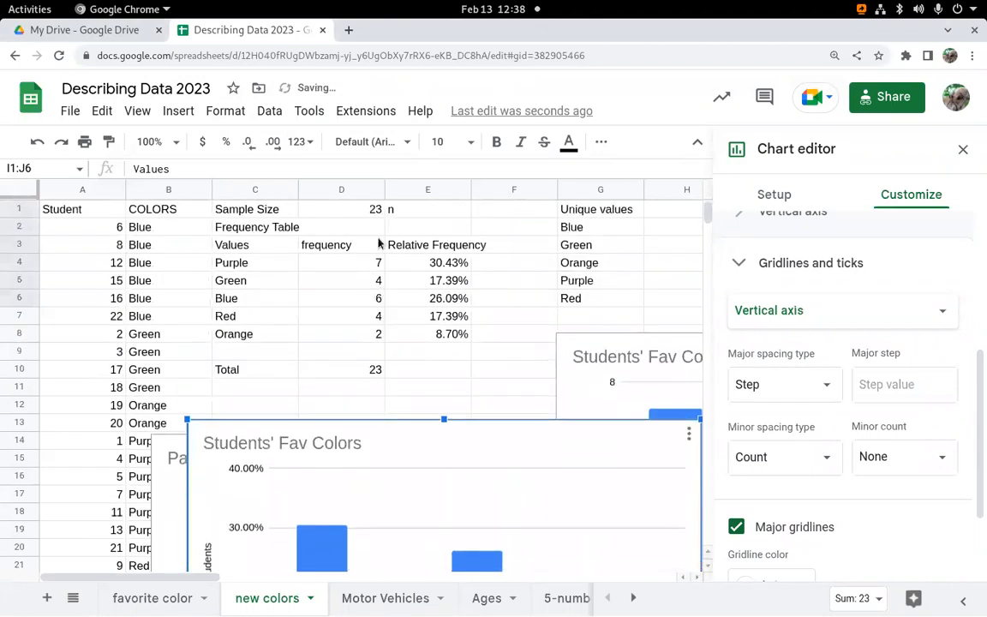
# - Examine the frequencies in D4:D8, the total's formula in D10 and the sample size formula in D1
pyautogui.moveTo(375, 264); pyautogui.dragTo(378, 341)
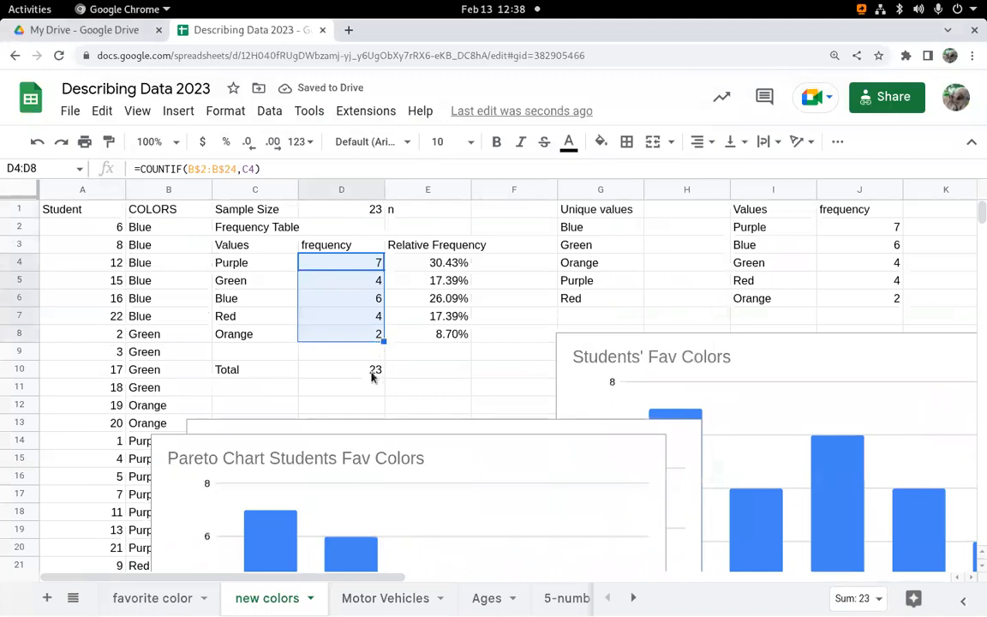
pyautogui.click(371, 375)
pyautogui.doubleClick(365, 370)
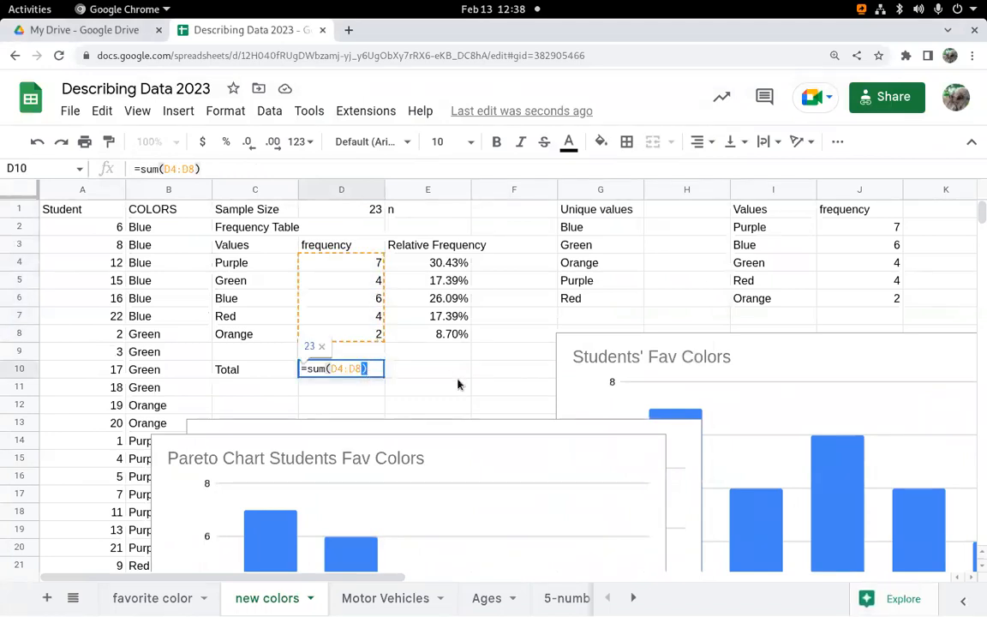
pyautogui.press('Return')
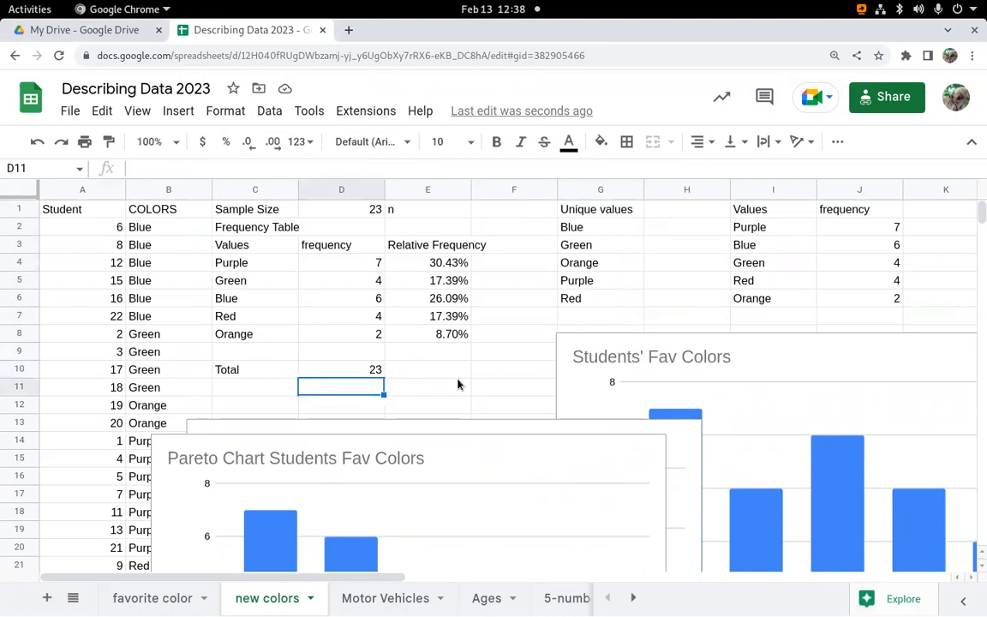
pyautogui.click(344, 208)
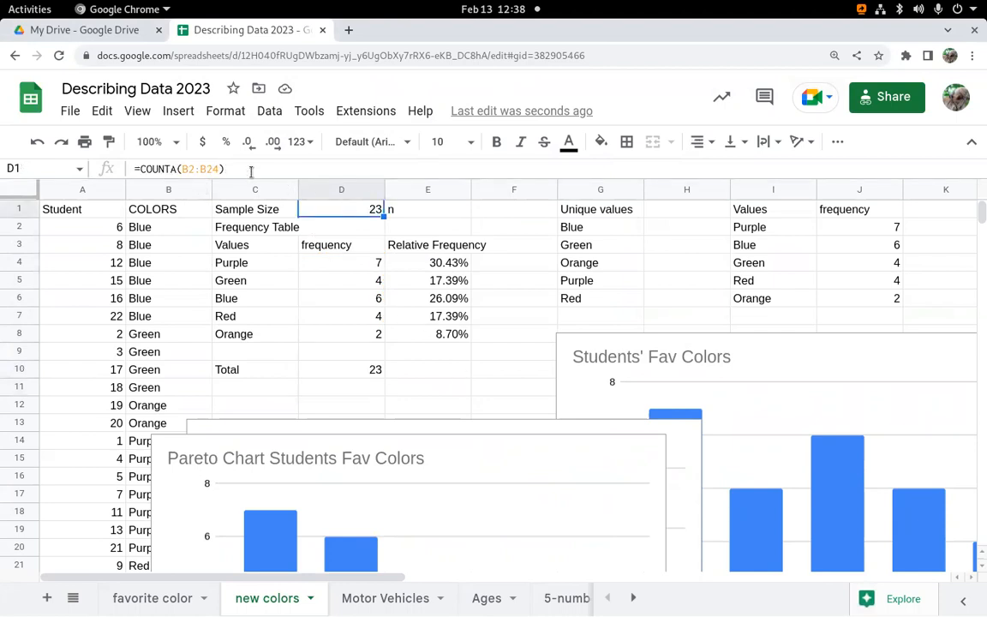
pyautogui.doubleClick(334, 209)
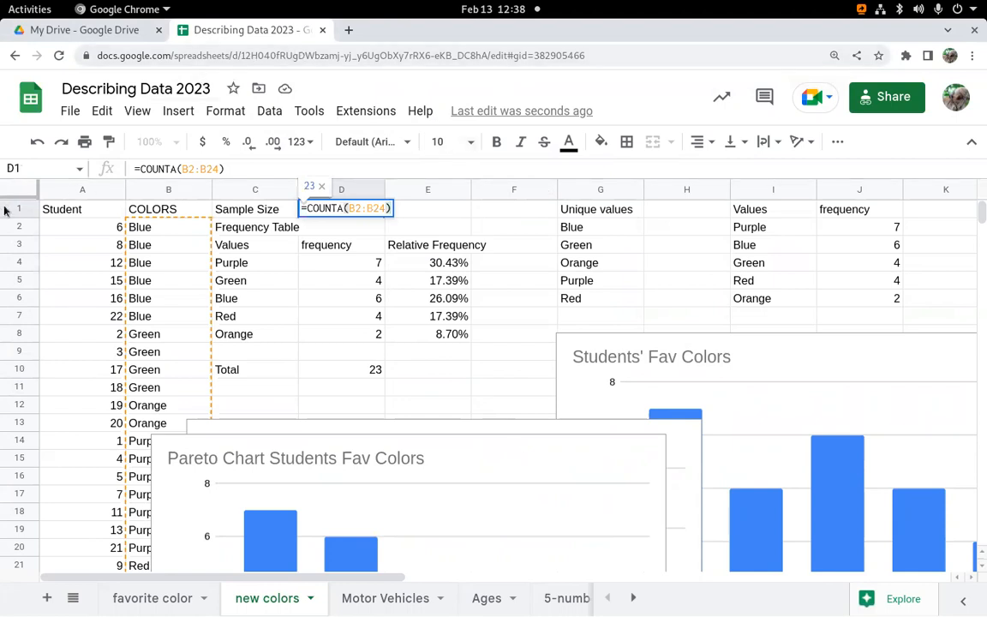
# - Total the relative frequencies in E10 with the formula =sum(E4:E8)
pyautogui.click(446, 377)
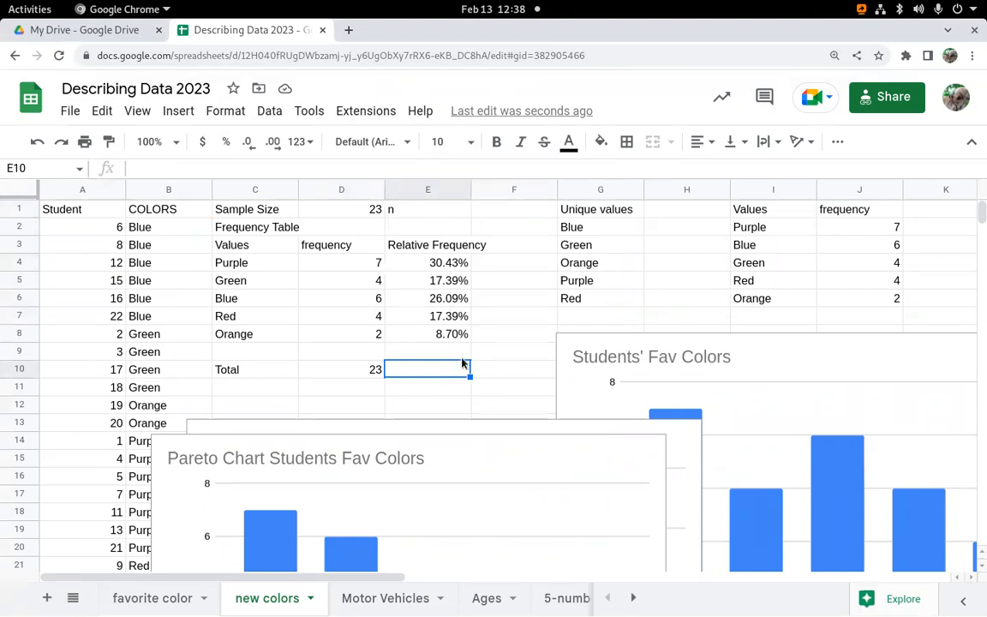
pyautogui.write('=sum')
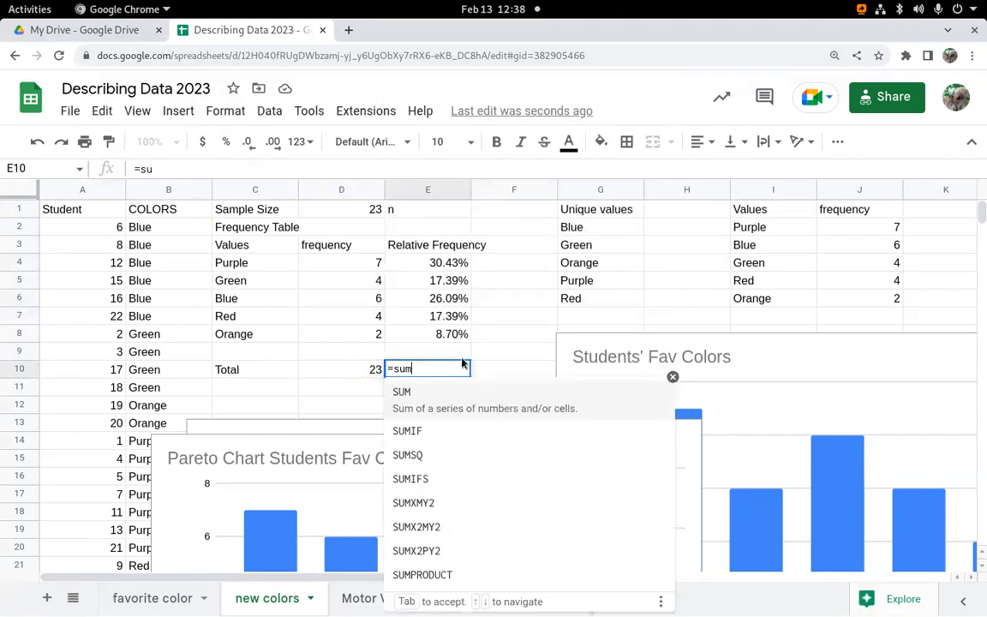
pyautogui.write('(')
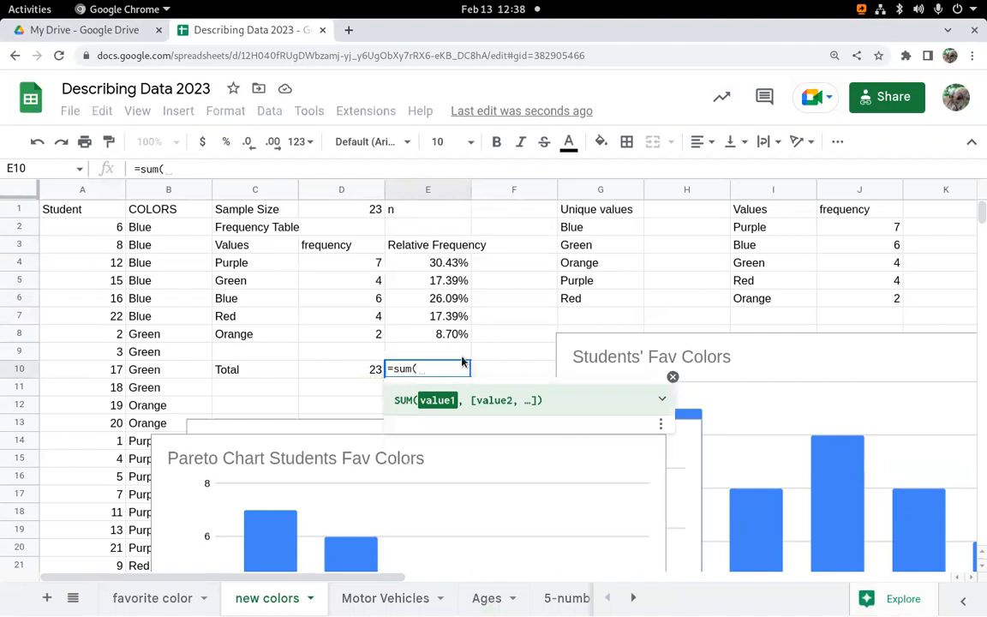
pyautogui.moveTo(441, 270); pyautogui.dragTo(442, 334)
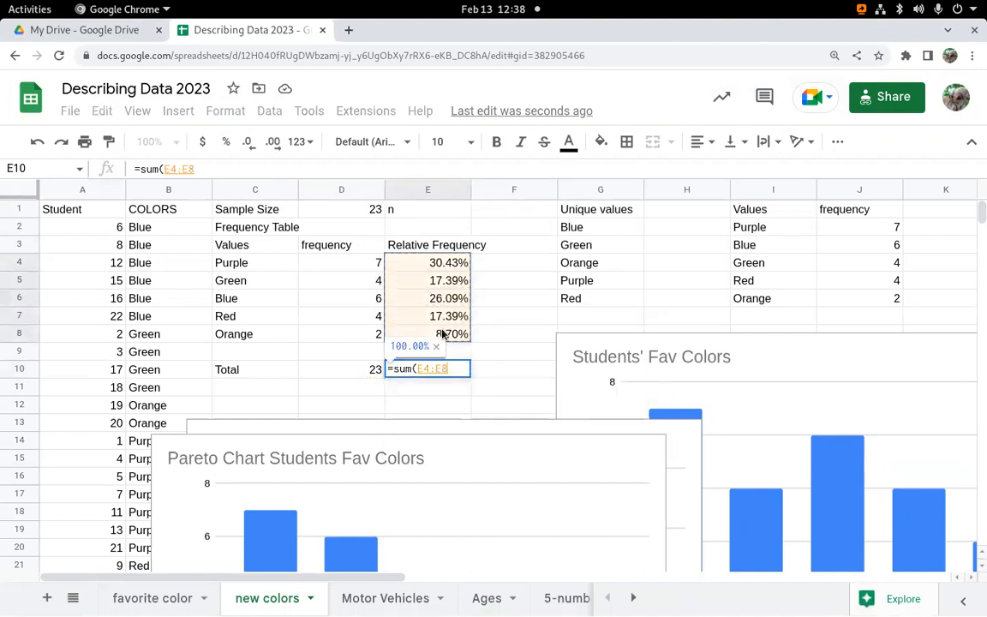
pyautogui.write(')')
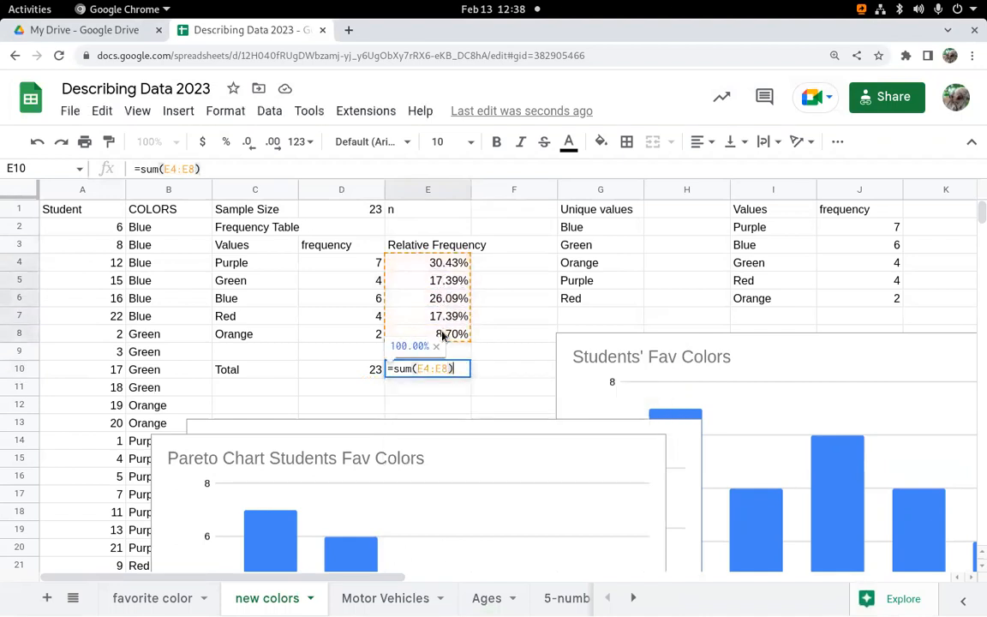
pyautogui.press('Return')
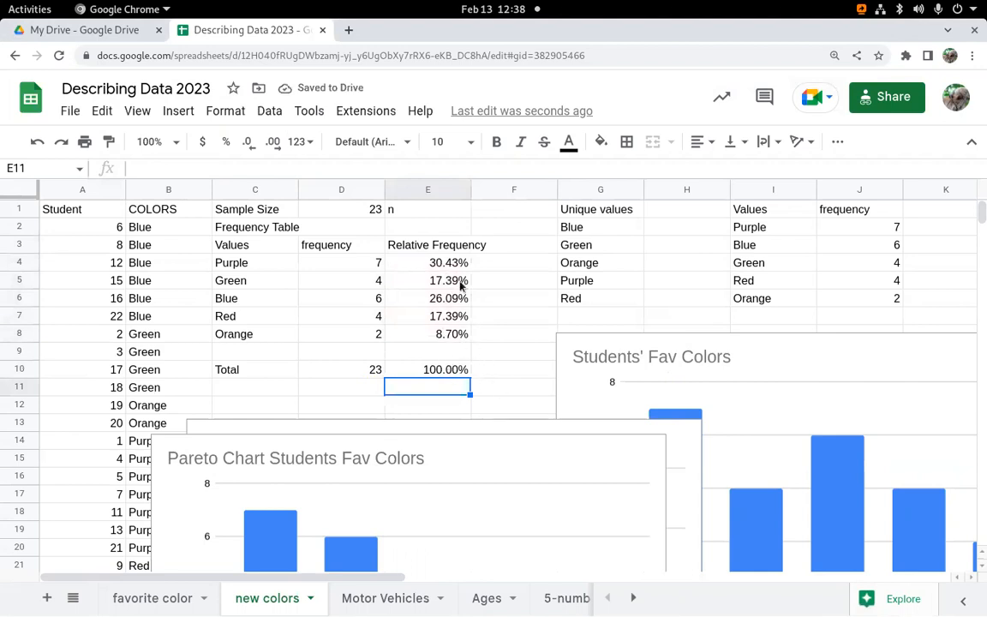
# - Change the format of the relative frequencies in E4:E8 to Number
pyautogui.moveTo(457, 270); pyautogui.dragTo(449, 337)
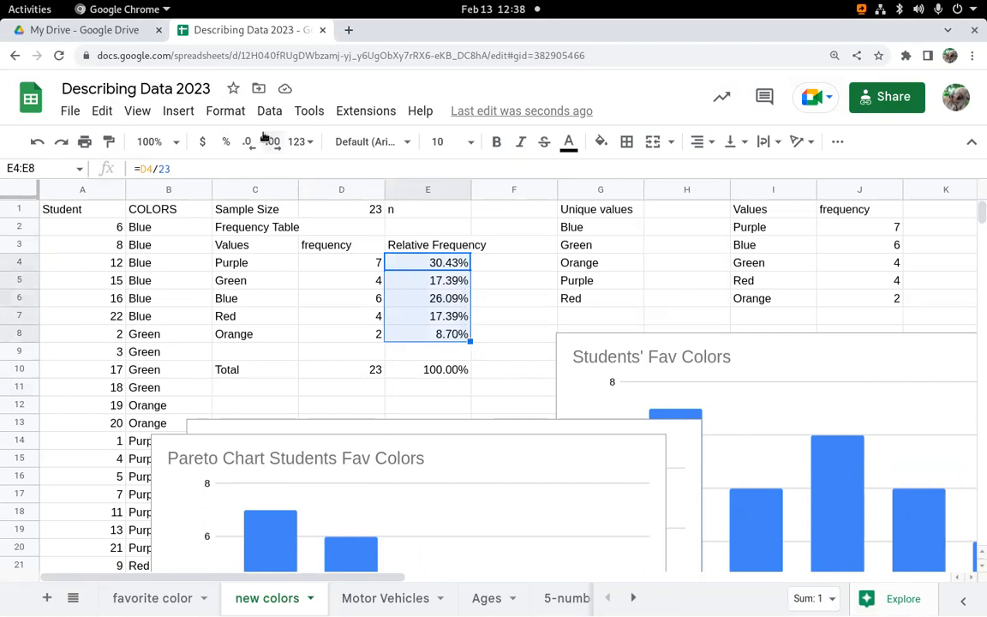
pyautogui.click(310, 146)
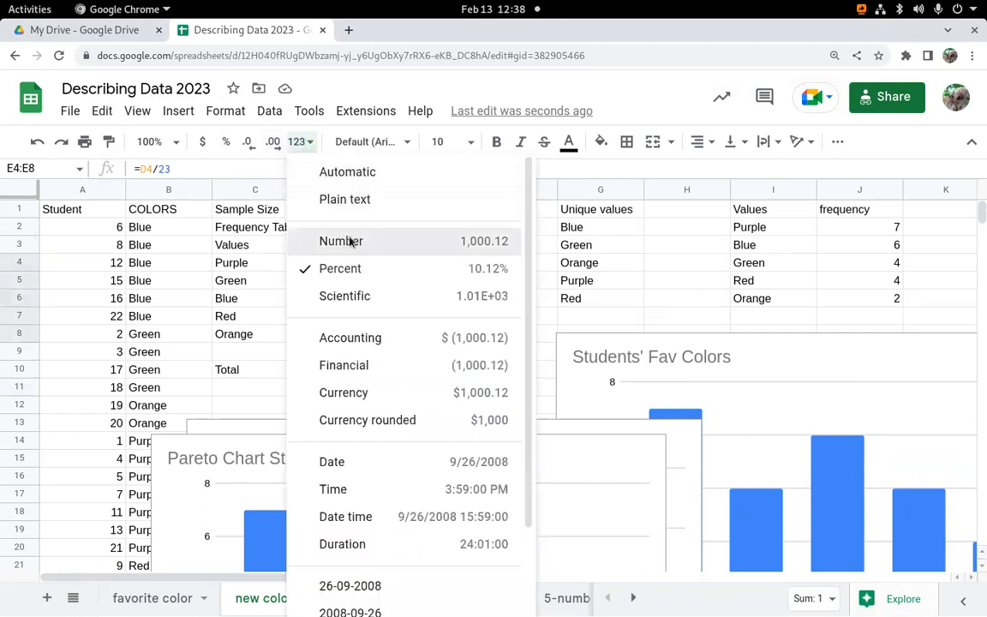
pyautogui.click(411, 241)
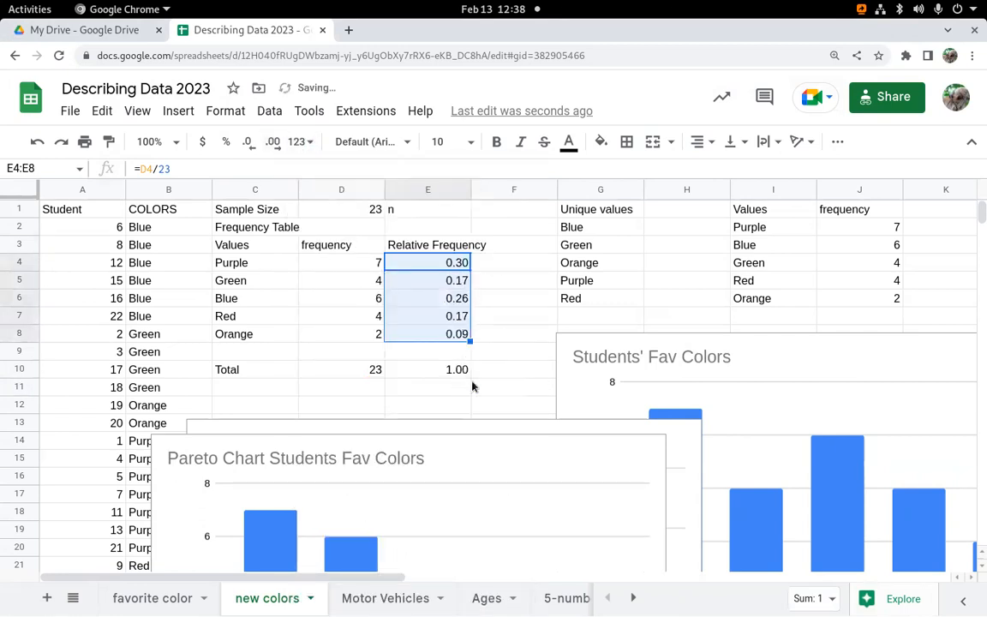
# - Switch to the OpenBoard notes and handwrite "Sum of frequencies = 1 = 100%" in blue beneath the sum formula
pyautogui.hotkey('alt', 'Tab')
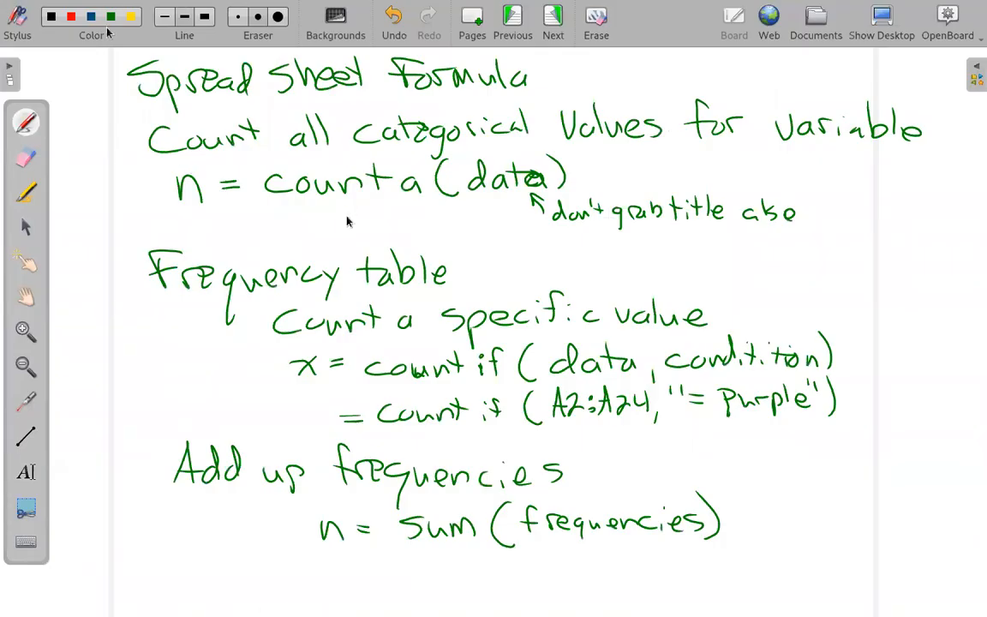
pyautogui.moveTo(233, 558)
pyautogui.mouseDown()
pyautogui.moveTo(210, 563)
pyautogui.moveTo(272, 570)
pyautogui.moveTo(279, 583)
pyautogui.mouseUp()
pyautogui.moveTo(317, 572)
pyautogui.mouseDown()
pyautogui.moveTo(313, 582)
pyautogui.moveTo(317, 572)
pyautogui.mouseUp()
pyautogui.moveTo(332, 558); pyautogui.dragTo(323, 583)
pyautogui.moveTo(319, 571)
pyautogui.mouseDown()
pyautogui.moveTo(369, 582)
pyautogui.moveTo(374, 556)
pyautogui.mouseUp()
pyautogui.moveTo(353, 569)
pyautogui.mouseDown()
pyautogui.moveTo(396, 581)
pyautogui.moveTo(410, 568)
pyautogui.moveTo(509, 561)
pyautogui.moveTo(580, 570)
pyautogui.mouseUp()
pyautogui.moveTo(559, 576)
pyautogui.mouseDown()
pyautogui.moveTo(612, 583)
pyautogui.moveTo(656, 563)
pyautogui.mouseUp()
pyautogui.moveTo(634, 575)
pyautogui.mouseDown()
pyautogui.moveTo(683, 581)
pyautogui.moveTo(744, 554)
pyautogui.mouseUp()
pyautogui.moveTo(762, 548)
pyautogui.mouseDown()
pyautogui.moveTo(747, 580)
pyautogui.moveTo(760, 572)
pyautogui.mouseUp()
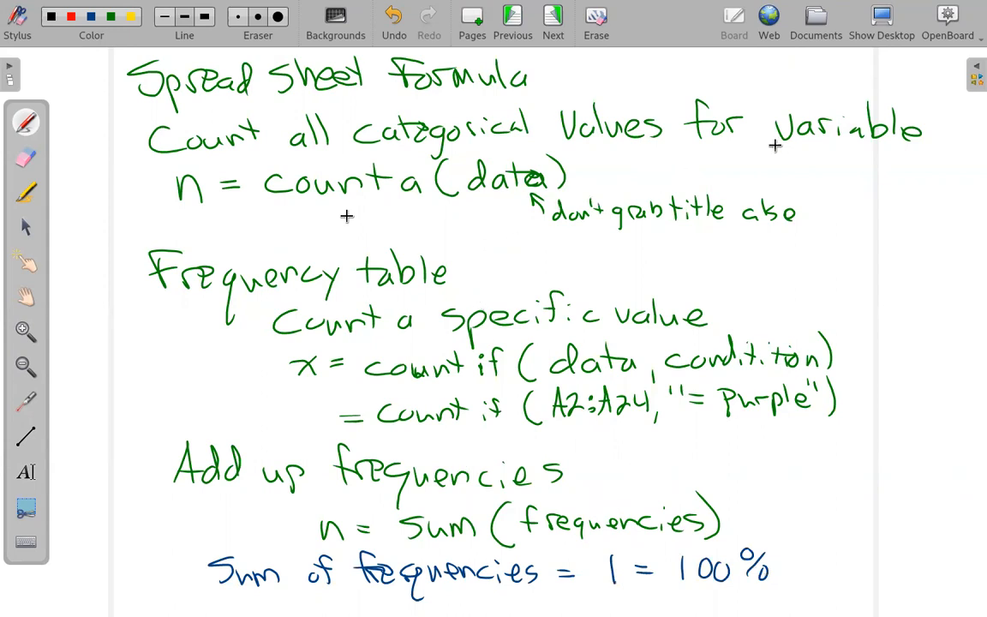
# - Go to the next blank page of the notes and handwrite "= unique(data)" near its upper edge
pyautogui.moveTo(563, 143); pyautogui.dragTo(633, 146)
pyautogui.moveTo(801, 147); pyautogui.dragTo(887, 148)
pyautogui.click(553, 28)
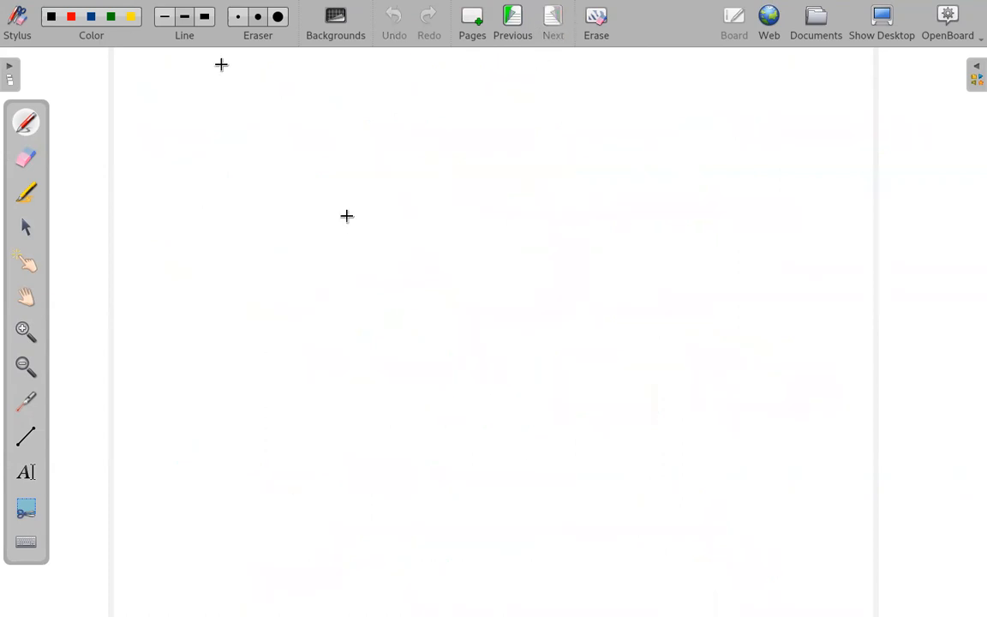
pyautogui.moveTo(171, 112); pyautogui.dragTo(195, 112)
pyautogui.moveTo(173, 122)
pyautogui.mouseDown()
pyautogui.moveTo(244, 104)
pyautogui.moveTo(273, 108)
pyautogui.moveTo(275, 125)
pyautogui.mouseUp()
pyautogui.moveTo(284, 106)
pyautogui.mouseDown()
pyautogui.moveTo(284, 125)
pyautogui.moveTo(311, 154)
pyautogui.mouseUp()
pyautogui.moveTo(319, 107)
pyautogui.mouseDown()
pyautogui.moveTo(350, 121)
pyautogui.moveTo(363, 101)
pyautogui.moveTo(396, 135)
pyautogui.mouseUp()
pyautogui.moveTo(434, 103)
pyautogui.mouseDown()
pyautogui.moveTo(428, 86)
pyautogui.moveTo(436, 122)
pyautogui.mouseUp()
pyautogui.moveTo(459, 105); pyautogui.dragTo(466, 122)
pyautogui.moveTo(464, 84)
pyautogui.mouseDown()
pyautogui.moveTo(467, 120)
pyautogui.moveTo(477, 98)
pyautogui.mouseUp()
pyautogui.moveTo(490, 103); pyautogui.dragTo(493, 126)
pyautogui.moveTo(502, 79); pyautogui.dragTo(505, 128)
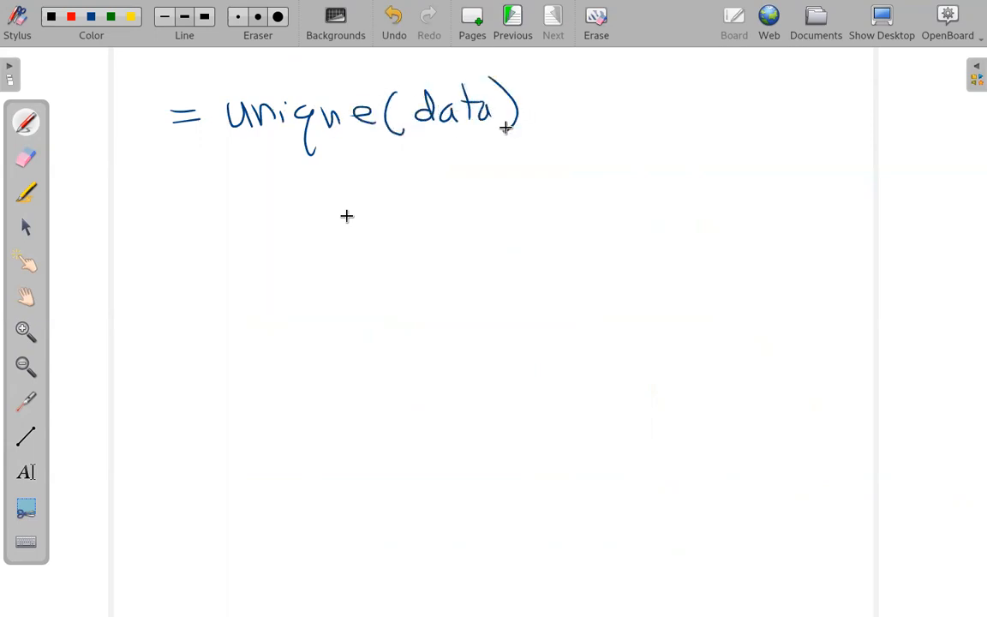
# - Handwrite the explanation "lists individual unique values in the data." beneath the unique formula
pyautogui.moveTo(266, 158); pyautogui.dragTo(267, 182)
pyautogui.click(276, 160)
pyautogui.moveTo(275, 166)
pyautogui.mouseDown()
pyautogui.moveTo(275, 181)
pyautogui.moveTo(305, 181)
pyautogui.mouseUp()
pyautogui.moveTo(297, 167)
pyautogui.mouseDown()
pyautogui.moveTo(312, 167)
pyautogui.moveTo(317, 180)
pyautogui.mouseUp()
pyautogui.moveTo(352, 171)
pyautogui.mouseDown()
pyautogui.moveTo(352, 181)
pyautogui.moveTo(414, 181)
pyautogui.moveTo(471, 156)
pyautogui.moveTo(493, 166)
pyautogui.moveTo(515, 150)
pyautogui.moveTo(525, 174)
pyautogui.moveTo(608, 157)
pyautogui.moveTo(662, 171)
pyautogui.moveTo(744, 157)
pyautogui.moveTo(860, 163)
pyautogui.mouseUp()
pyautogui.click(352, 161)
pyautogui.click(414, 161)
pyautogui.moveTo(268, 197)
pyautogui.mouseDown()
pyautogui.moveTo(260, 213)
pyautogui.moveTo(318, 218)
pyautogui.mouseUp()
pyautogui.moveTo(386, 210); pyautogui.dragTo(467, 214)
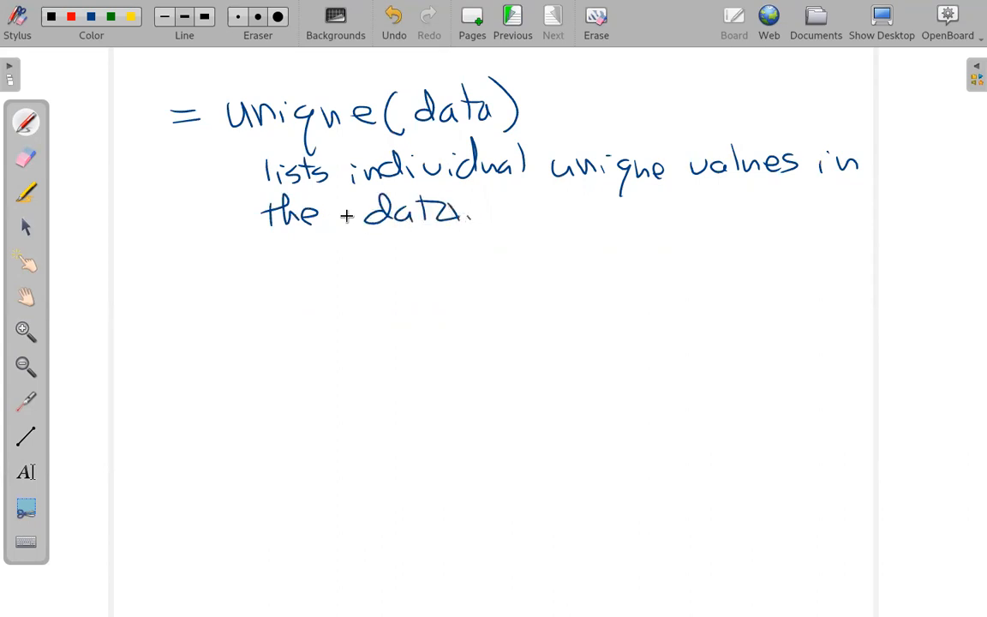